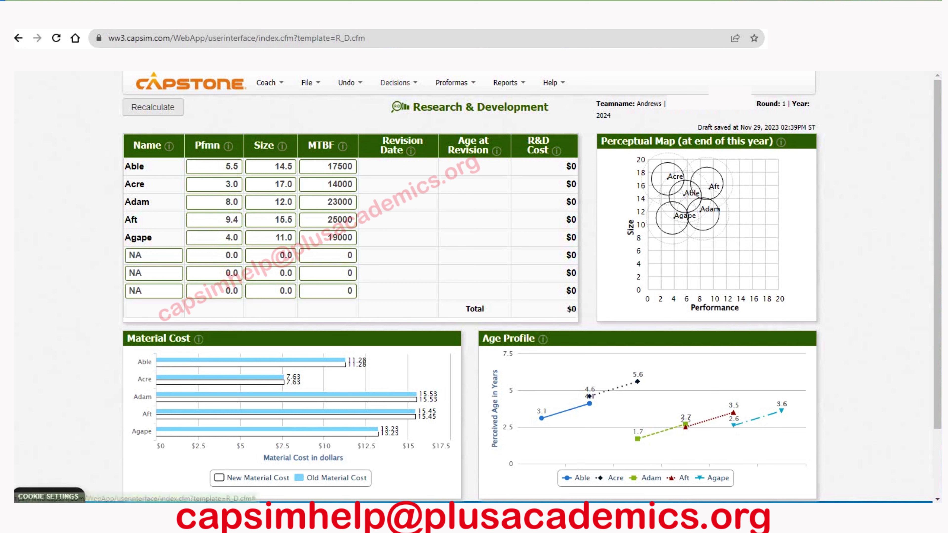
# - Open the Traditional Segment report and review its customer buying criteria, then put the report window away
pyautogui.moveTo(455, 82)
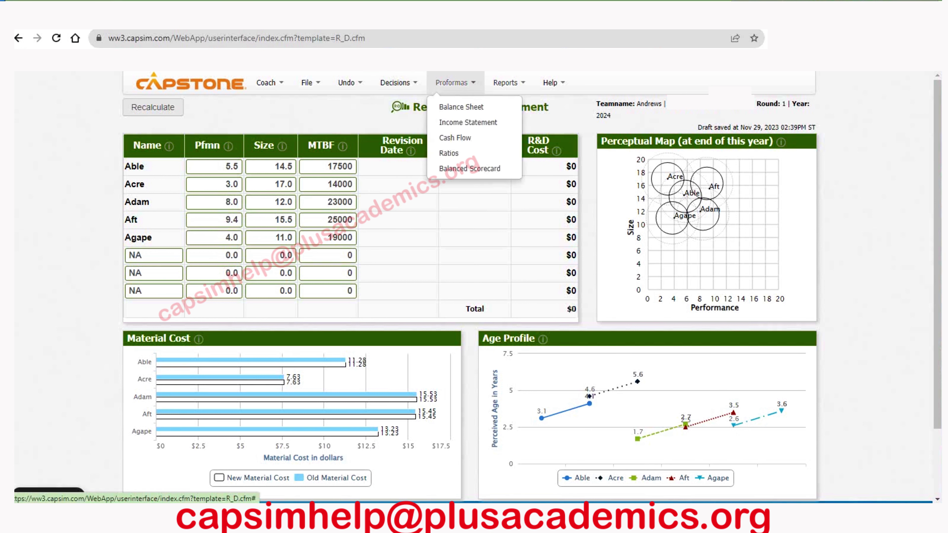
pyautogui.moveTo(507, 82)
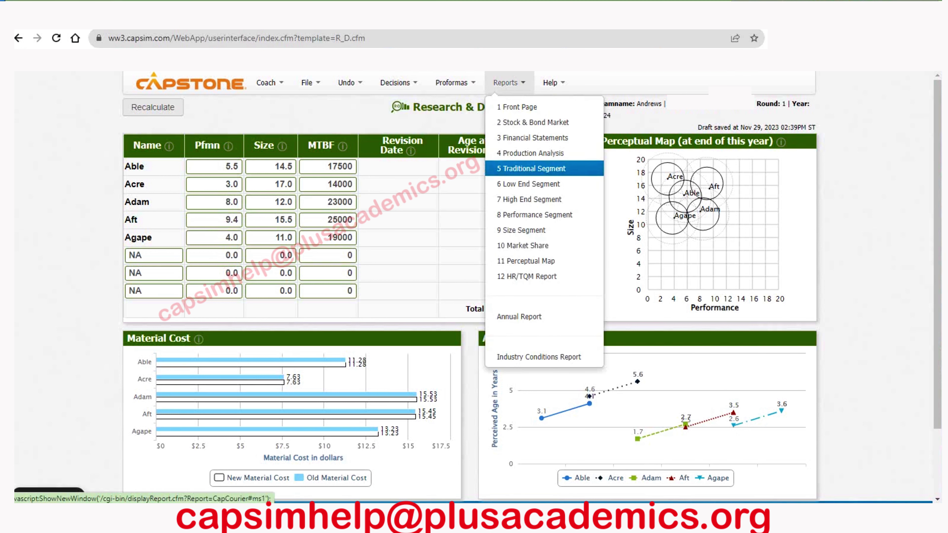
pyautogui.click(532, 168)
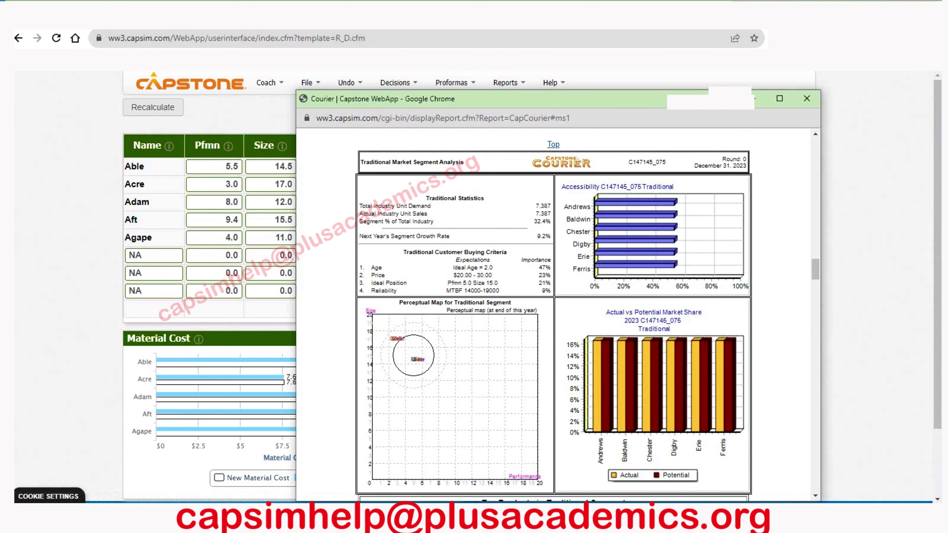
pyautogui.click(754, 99)
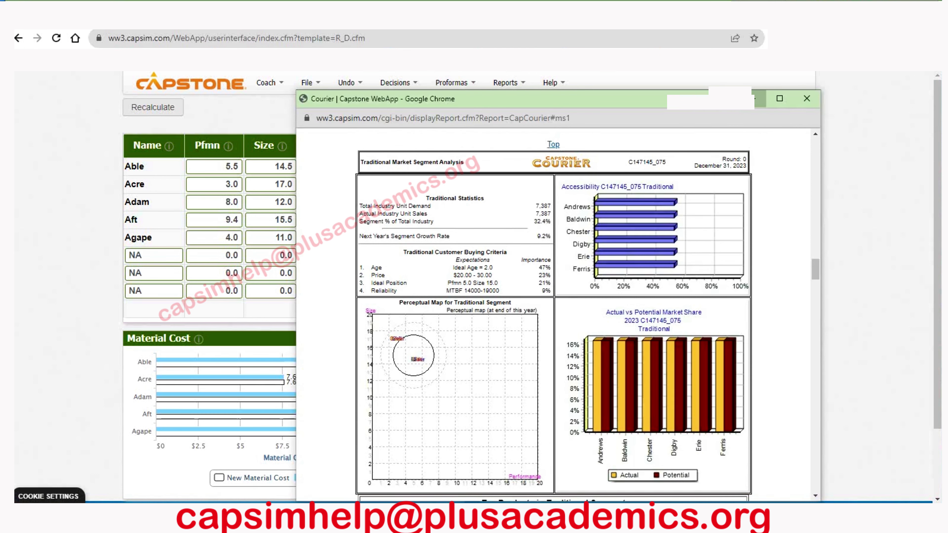
# - Check the segment circle drift rates for Pfmn and Size in the Industry Conditions Report, then close the report
pyautogui.click(508, 82)
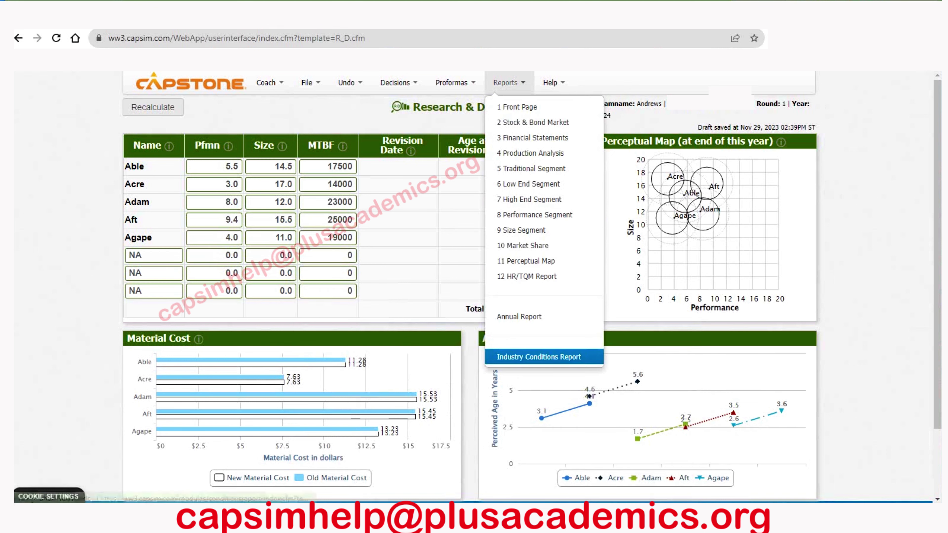
pyautogui.click(538, 356)
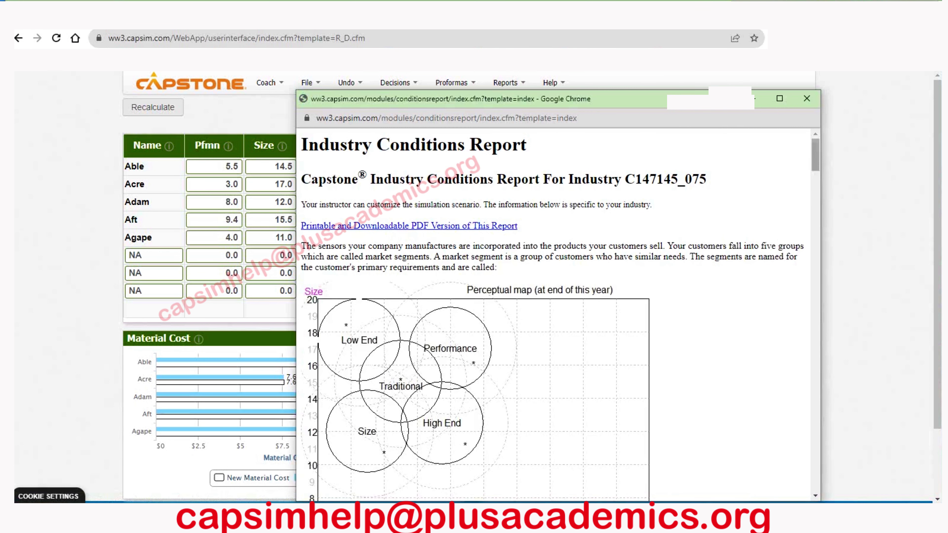
pyautogui.scroll(-10, 556, 313)
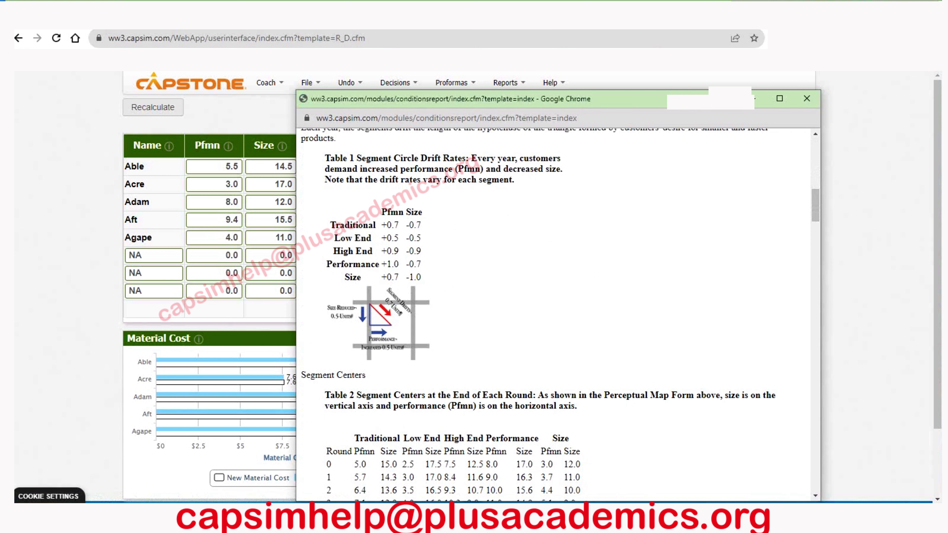
pyautogui.moveTo(381, 225); pyautogui.dragTo(421, 276)
pyautogui.click(421, 277)
pyautogui.hotkey('ctrl', 'w')
# - Set Able's performance to 6.2 and its size to 13.8 in the R&D decisions
pyautogui.click(214, 166)
pyautogui.doubleClick(232, 166)
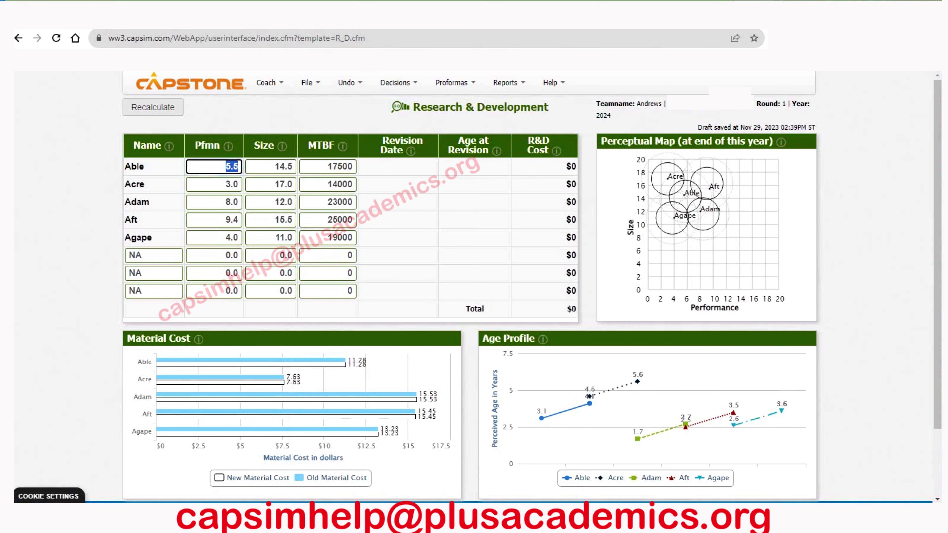
pyautogui.write('6.2')
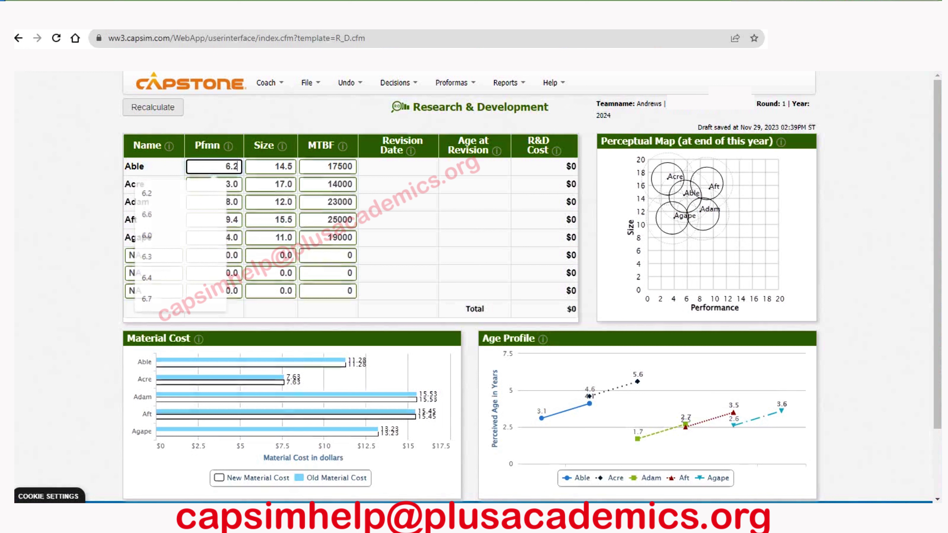
pyautogui.press('Escape')
pyautogui.doubleClick(292, 166)
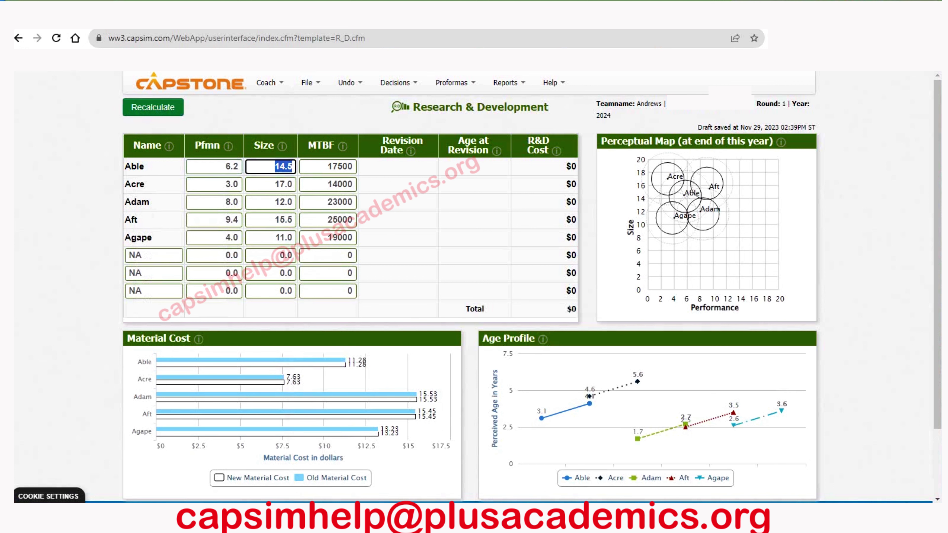
pyautogui.write('13.8')
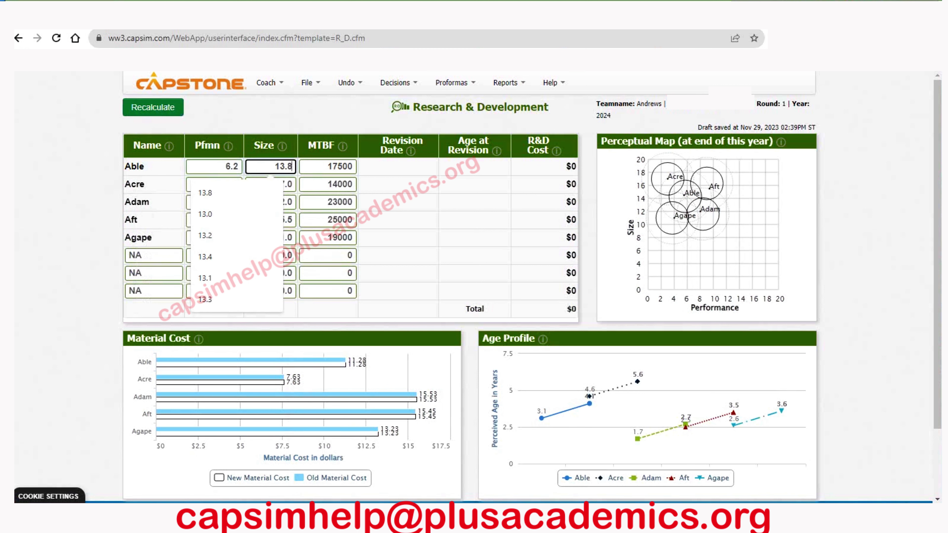
pyautogui.press('Escape')
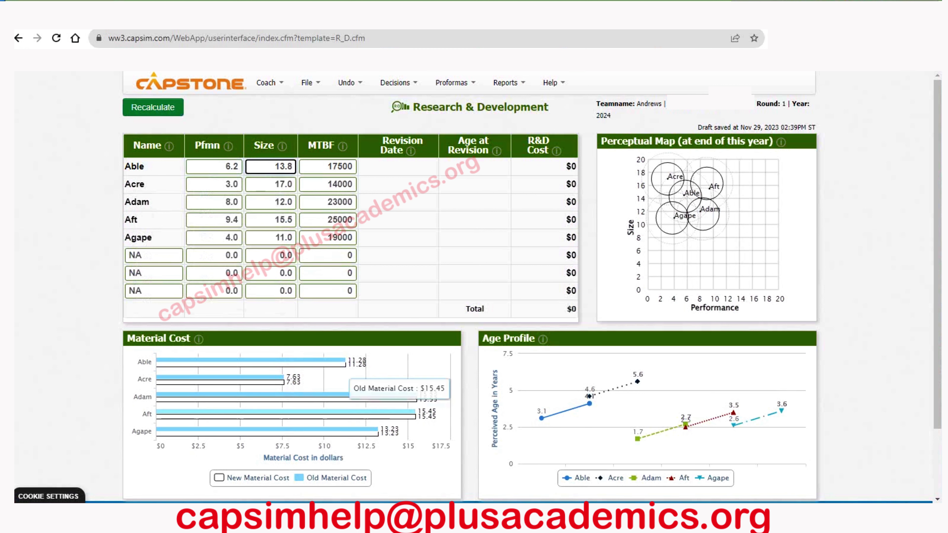
pyautogui.moveTo(373, 410)
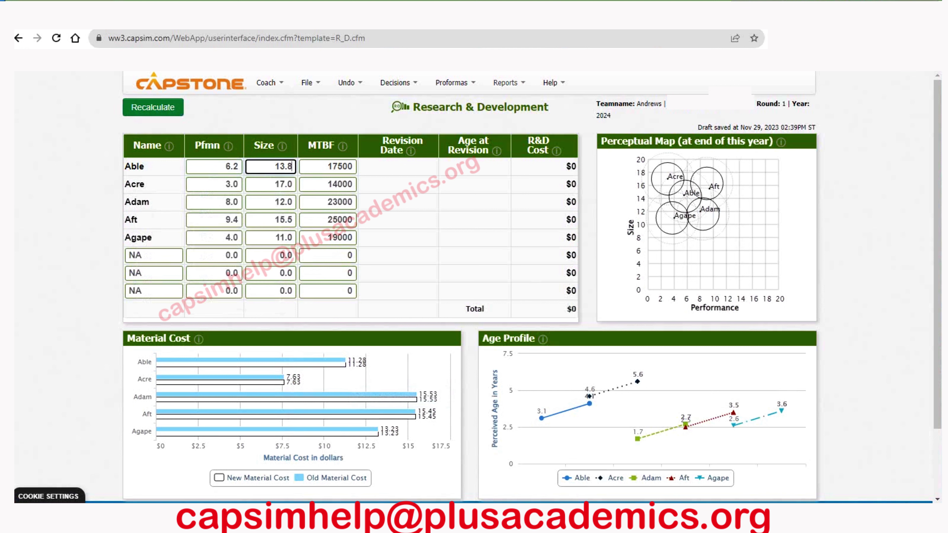
# - Check the reliability (MTBF) range and its importance in the Traditional Segment report, then return to the R&D decisions
pyautogui.click(504, 82)
pyautogui.click(507, 82)
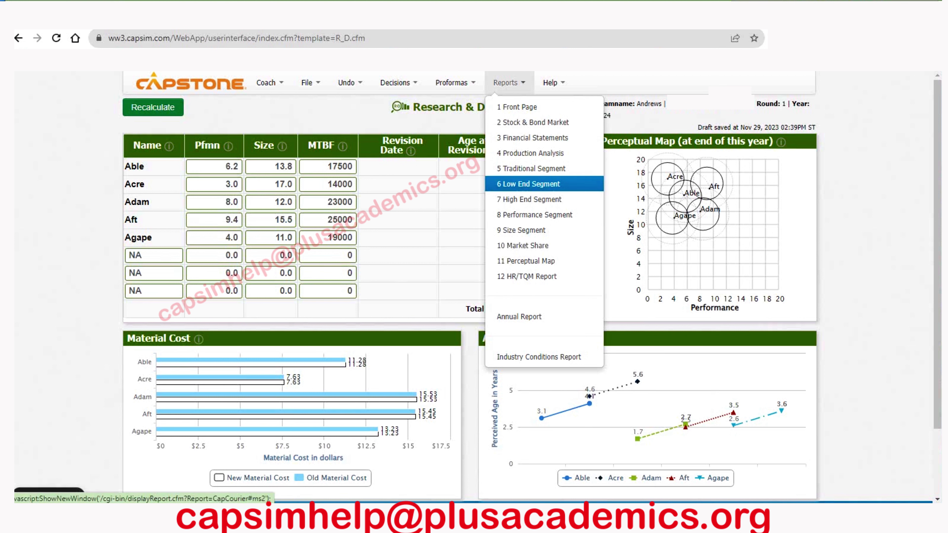
pyautogui.click(531, 168)
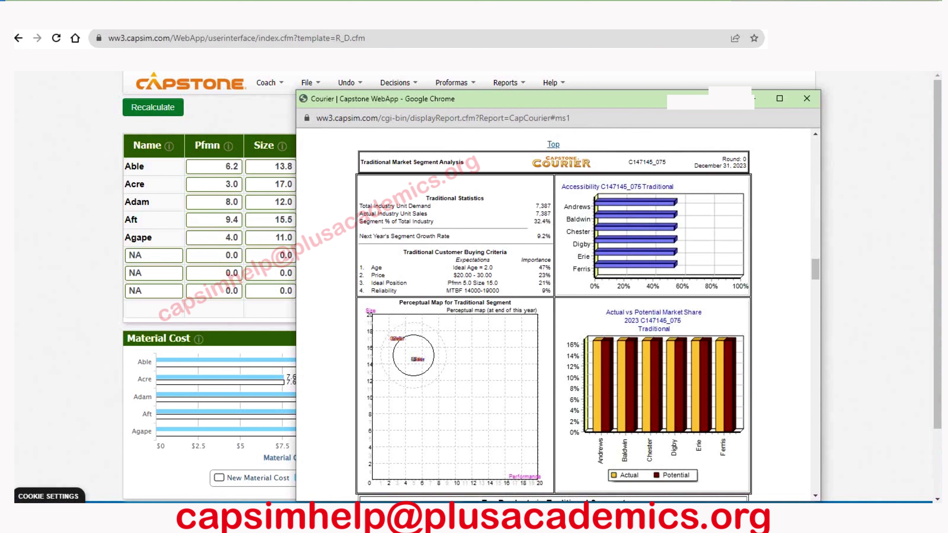
pyautogui.doubleClick(472, 290)
pyautogui.click(472, 290)
pyautogui.doubleClick(543, 290)
pyautogui.hotkey('alt', 'Tab')
# - Set Able's MTBF to 19000, recalculate the R&D decisions and check Able's revision date
pyautogui.click(270, 184)
pyautogui.click(328, 166)
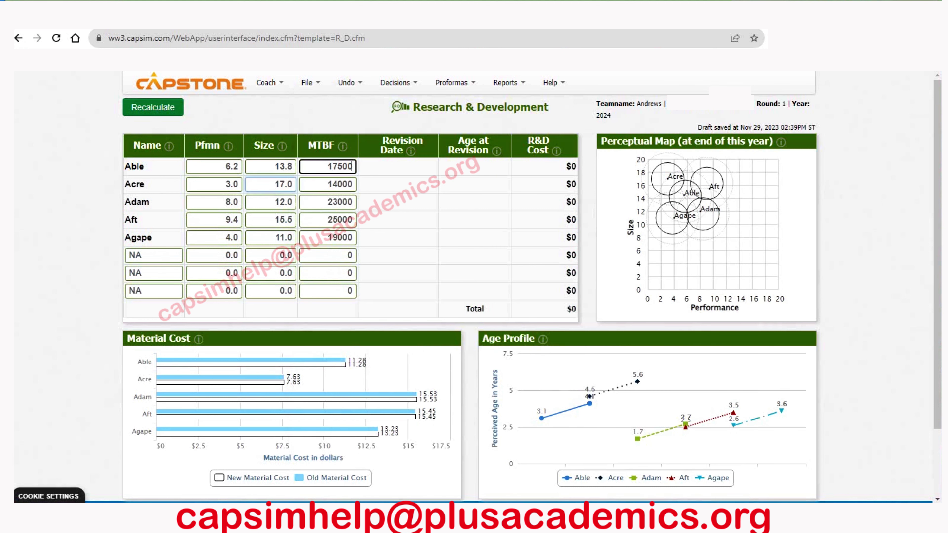
pyautogui.doubleClick(339, 166)
pyautogui.write('19000')
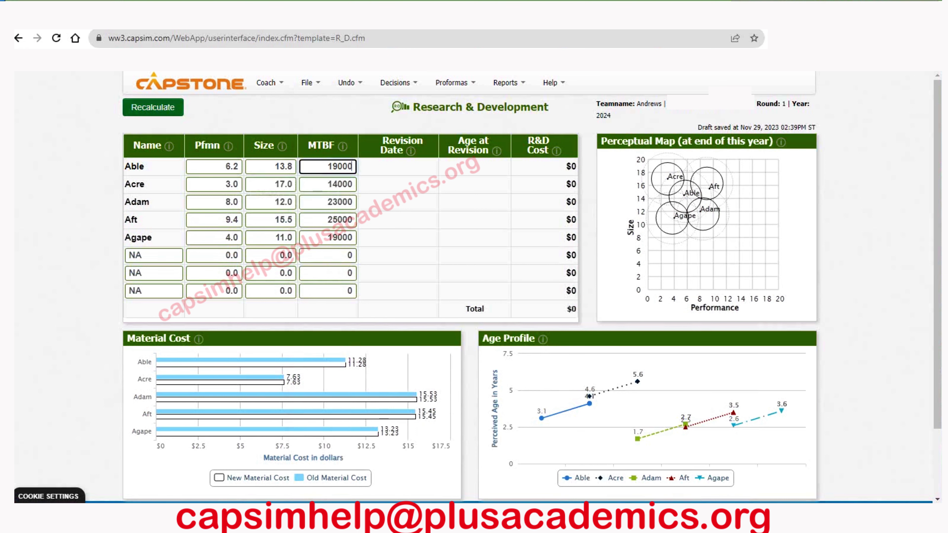
pyautogui.click(152, 107)
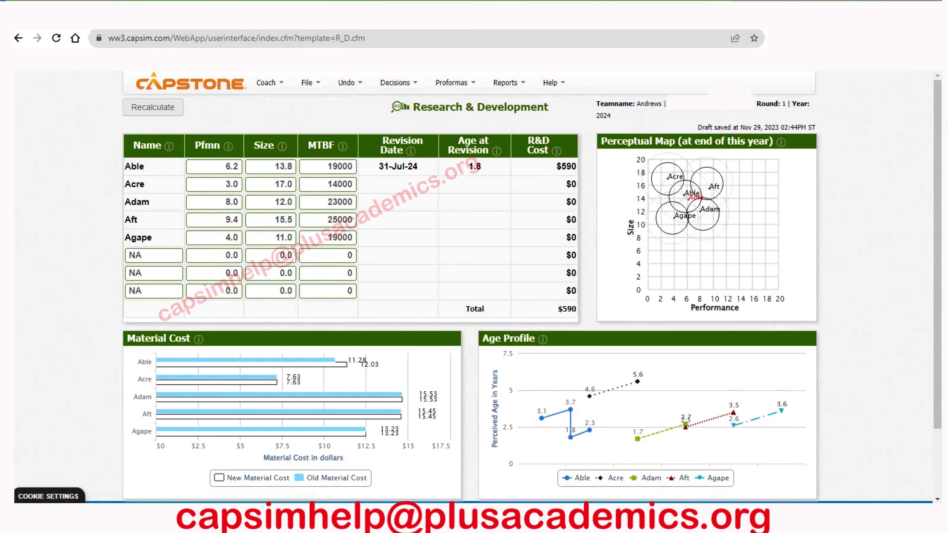
pyautogui.moveTo(379, 166); pyautogui.dragTo(417, 166)
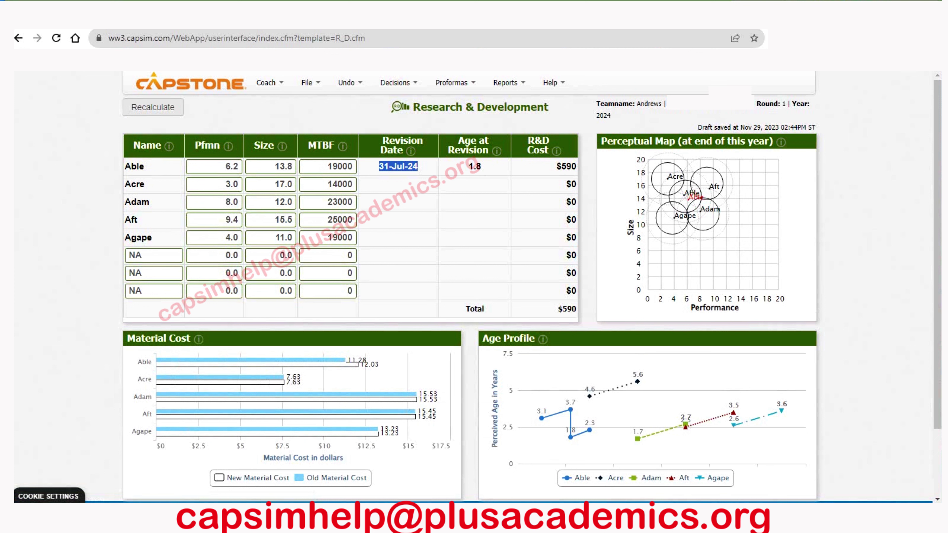
# - Review the Low End segment's buying criteria in the Courier report and compare them with Acre's R&D values
pyautogui.click(224, 184)
pyautogui.doubleClick(232, 184)
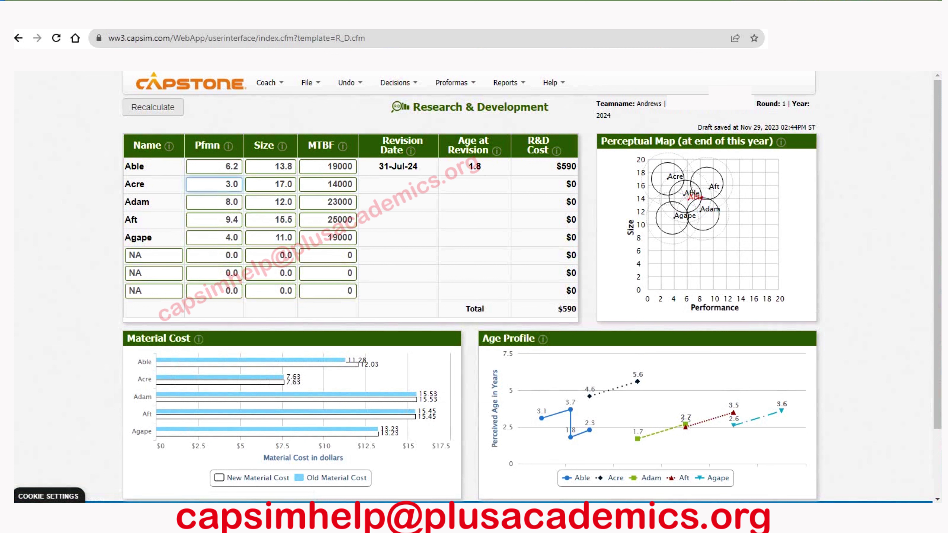
pyautogui.doubleClick(134, 184)
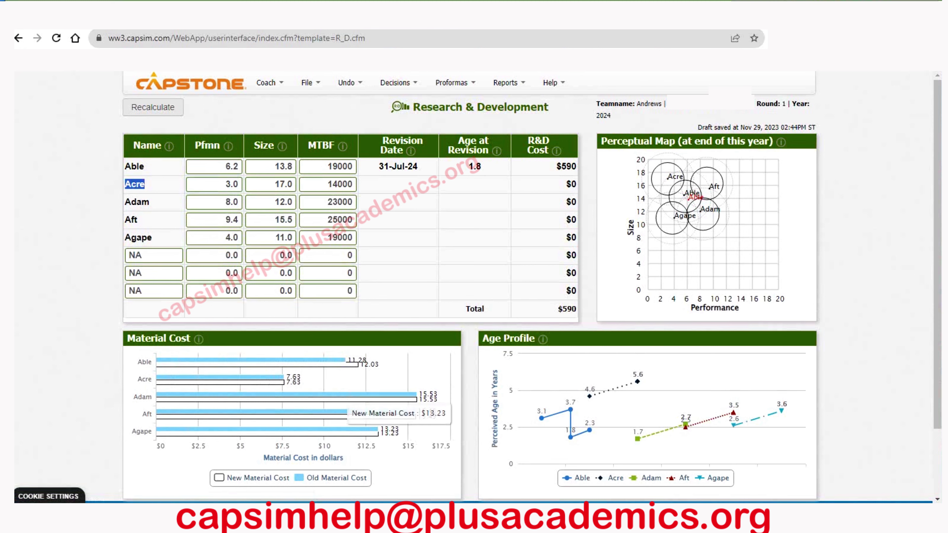
pyautogui.moveTo(476, 523)
pyautogui.click(539, 472)
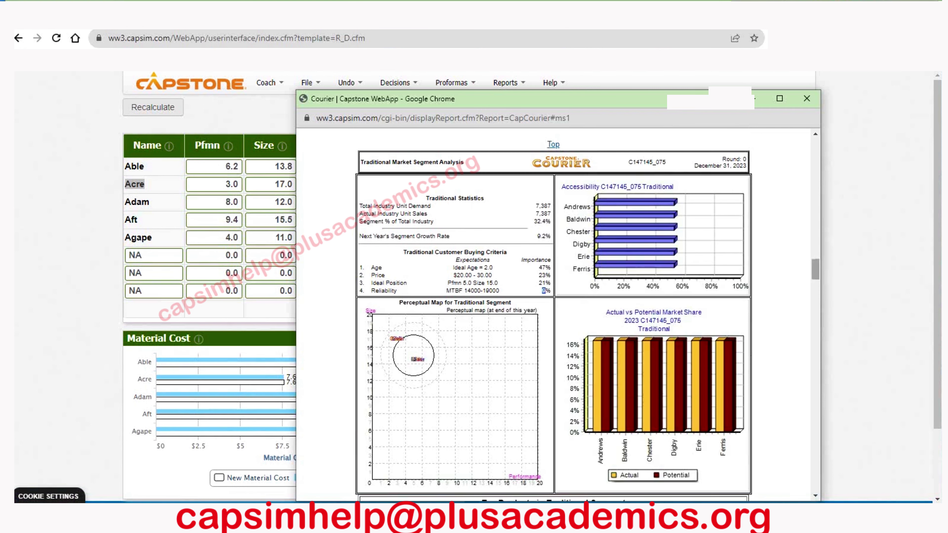
pyautogui.scroll(-10, 553, 314)
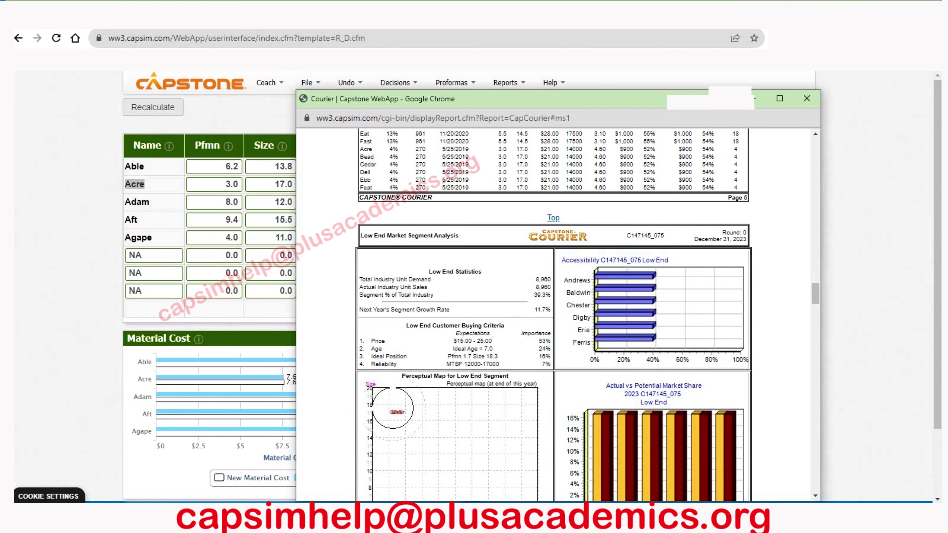
pyautogui.hotkey('alt', 'Tab')
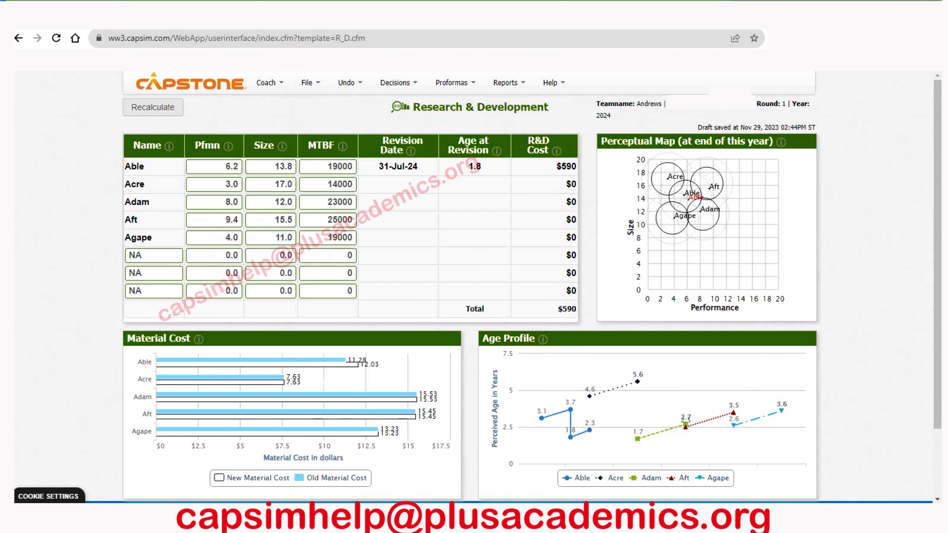
pyautogui.hotkey('alt', 'Tab')
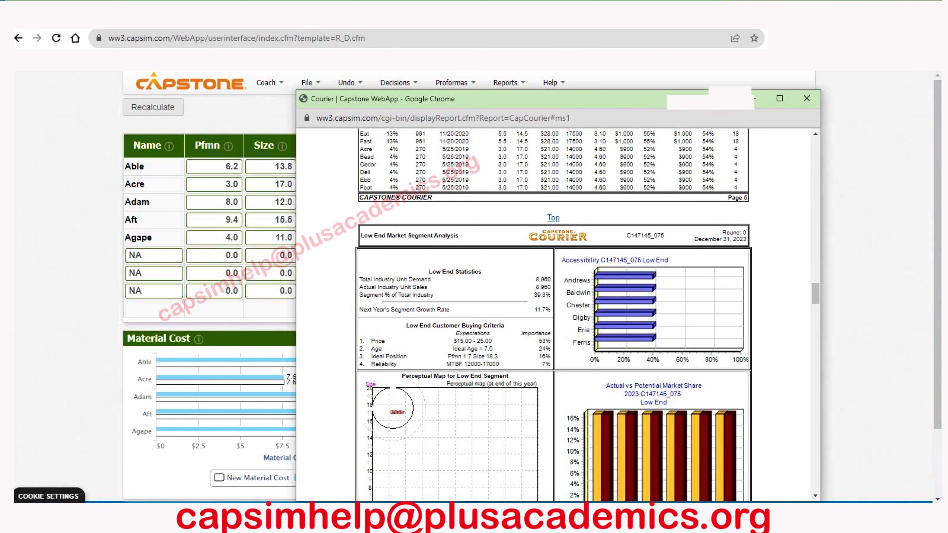
pyautogui.hotkey('alt', 'Tab')
# - Examine the High End Market Segment Analysis in the Courier report for Adam, from the buying criteria to the top products
pyautogui.click(213, 202)
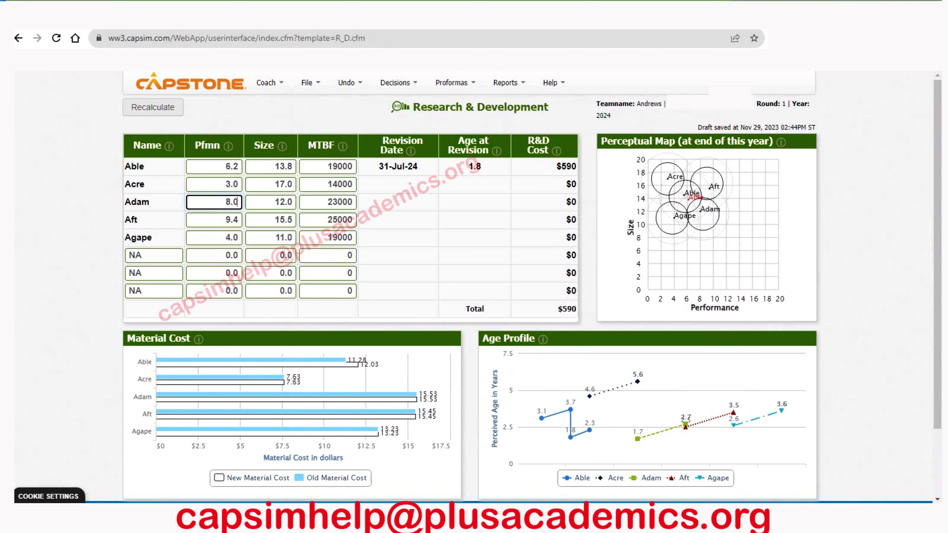
pyautogui.click(205, 192)
pyautogui.moveTo(471, 510)
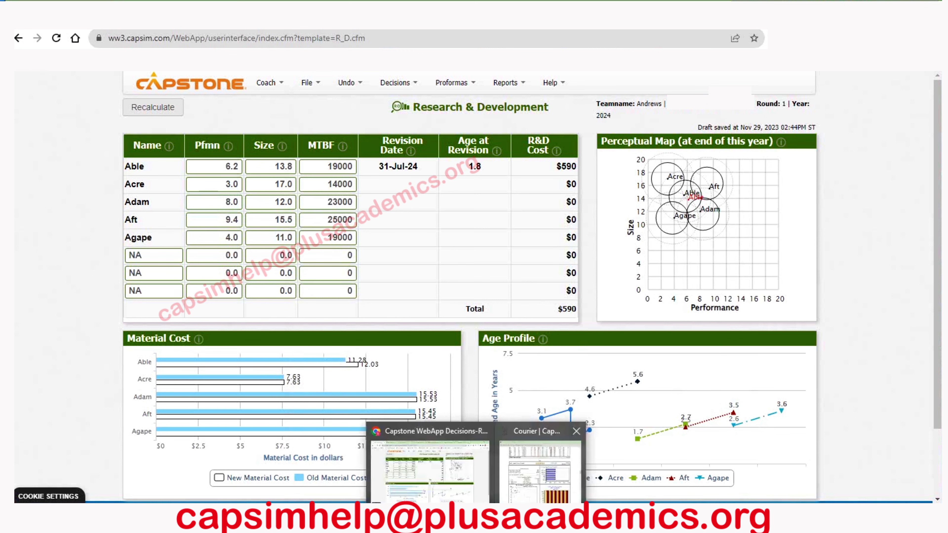
pyautogui.click(544, 463)
pyautogui.moveTo(816, 294); pyautogui.dragTo(815, 319)
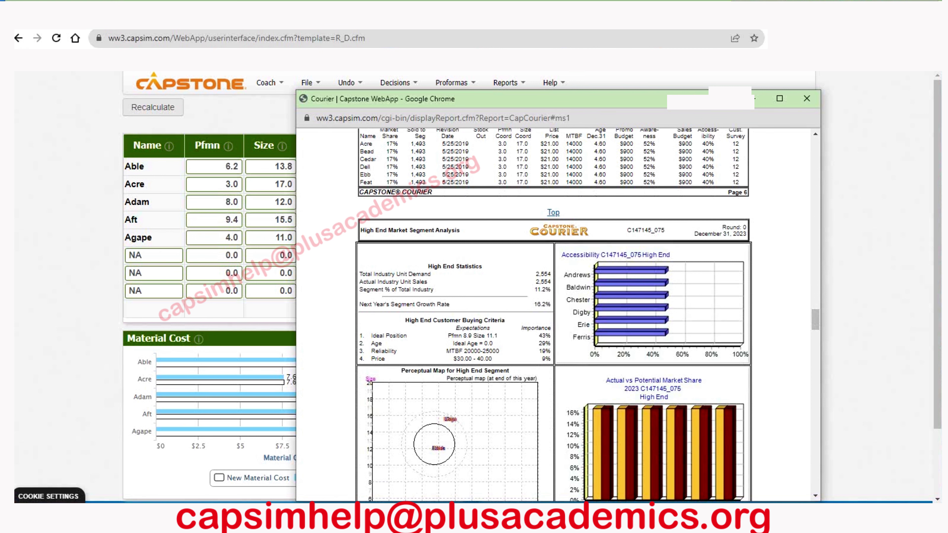
pyautogui.scroll(-3, 552, 314)
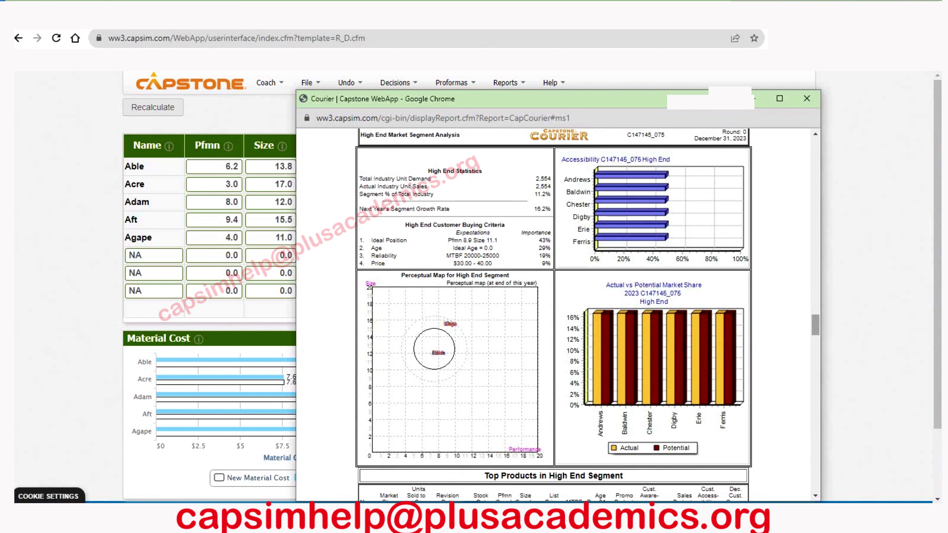
pyautogui.scroll(-2, 816, 325)
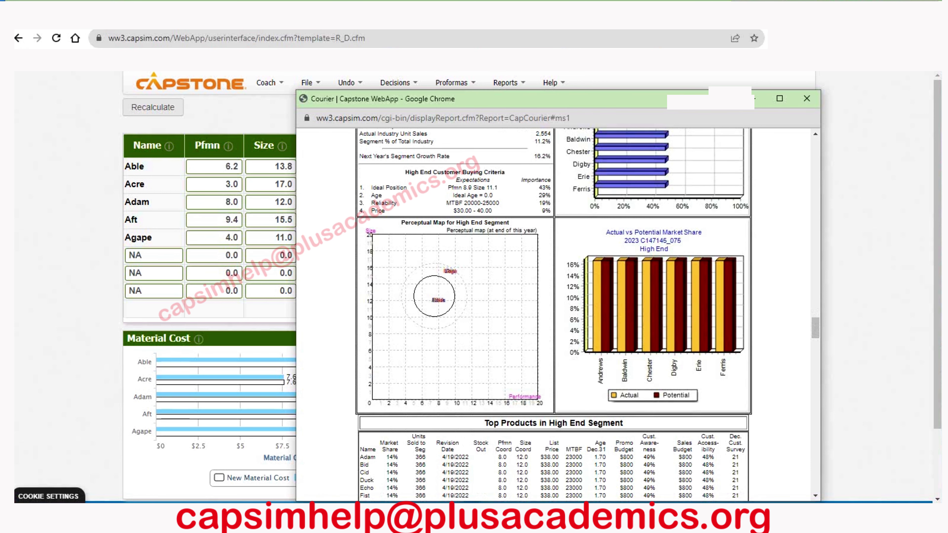
pyautogui.scroll(-3, 552, 314)
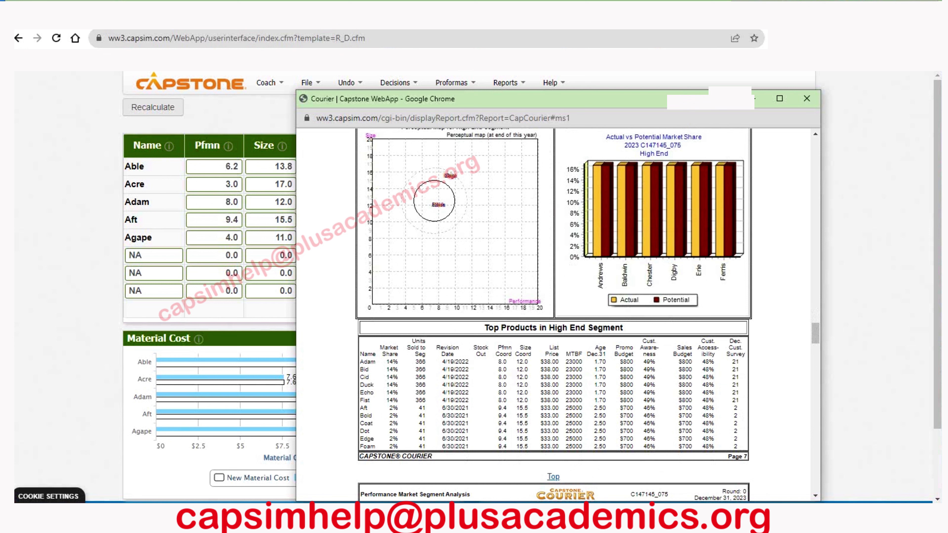
# - Examine the Pfmn and Size coordinates and the ages of the leading products in the High End top products table
pyautogui.moveTo(499, 361); pyautogui.dragTo(528, 400)
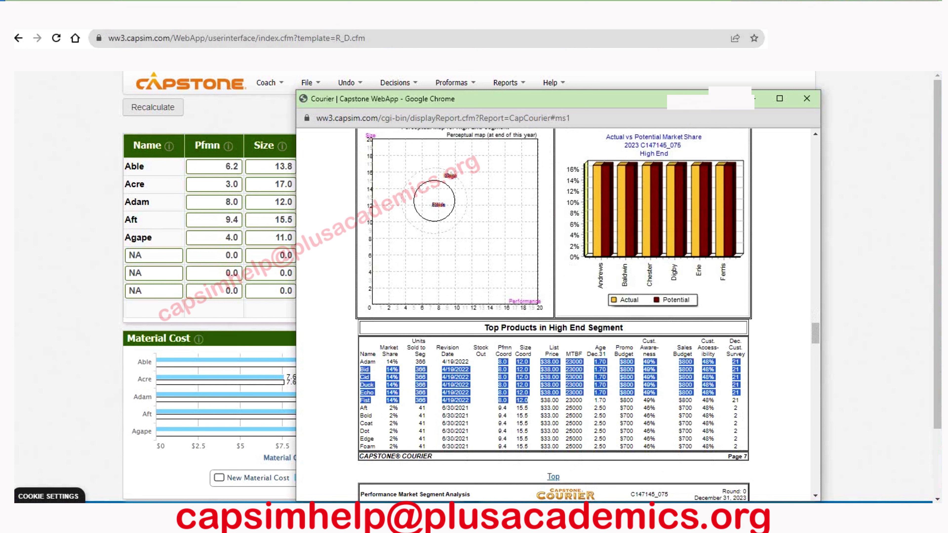
pyautogui.click(464, 387)
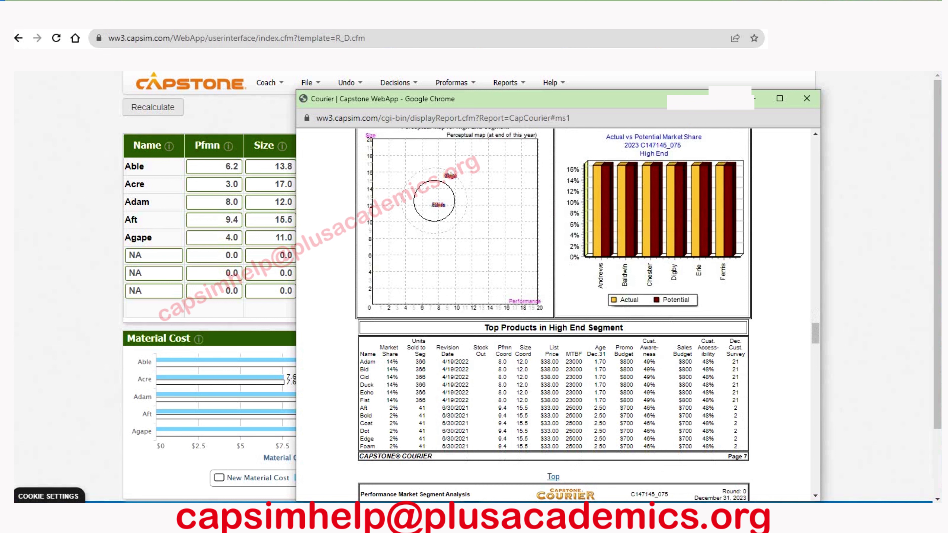
pyautogui.moveTo(596, 361); pyautogui.dragTo(605, 392)
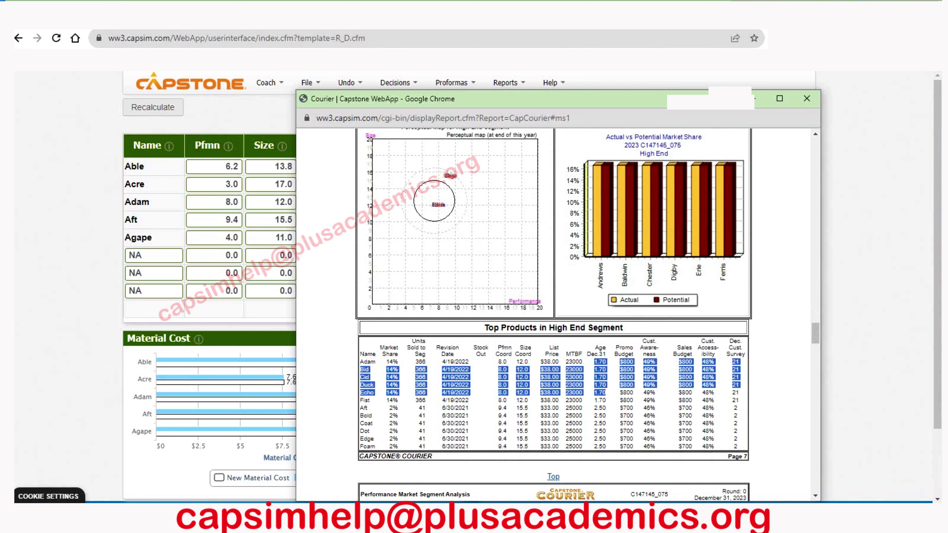
pyautogui.click(605, 393)
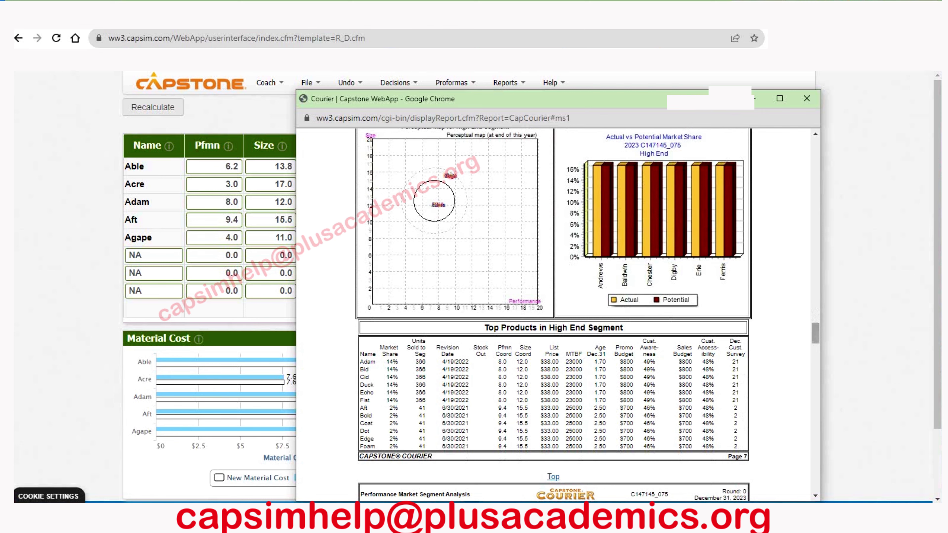
# - Set Adam's Pfmn to 8.9 and Size to 11.1, matching the High End segment's ideal position in the Courier report
pyautogui.moveTo(815, 333); pyautogui.dragTo(815, 321)
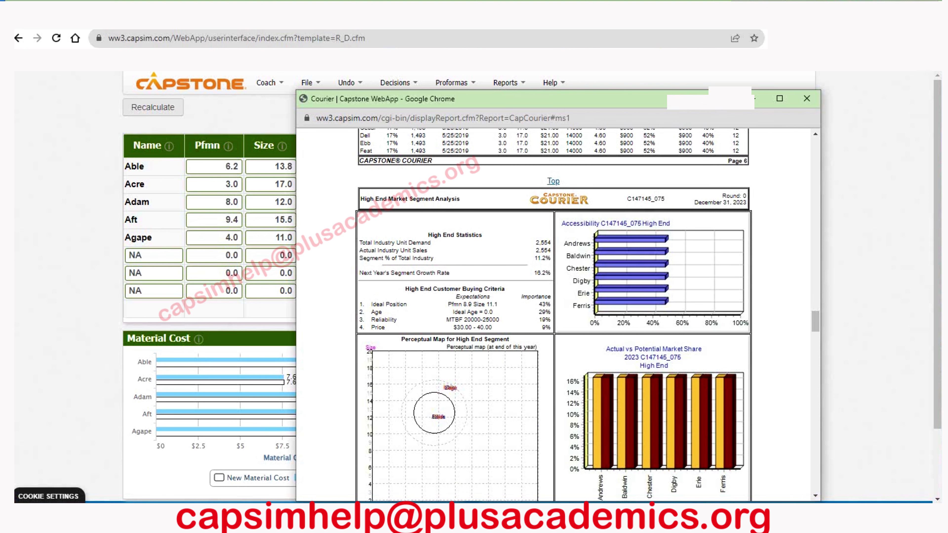
pyautogui.click(753, 98)
pyautogui.doubleClick(232, 202)
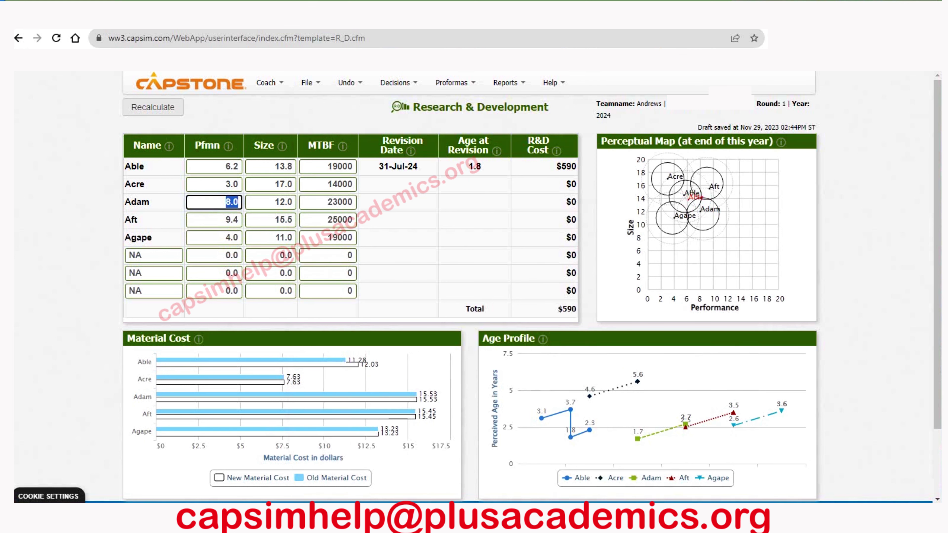
pyautogui.write('8.9')
pyautogui.press('Tab')
pyautogui.write('11')
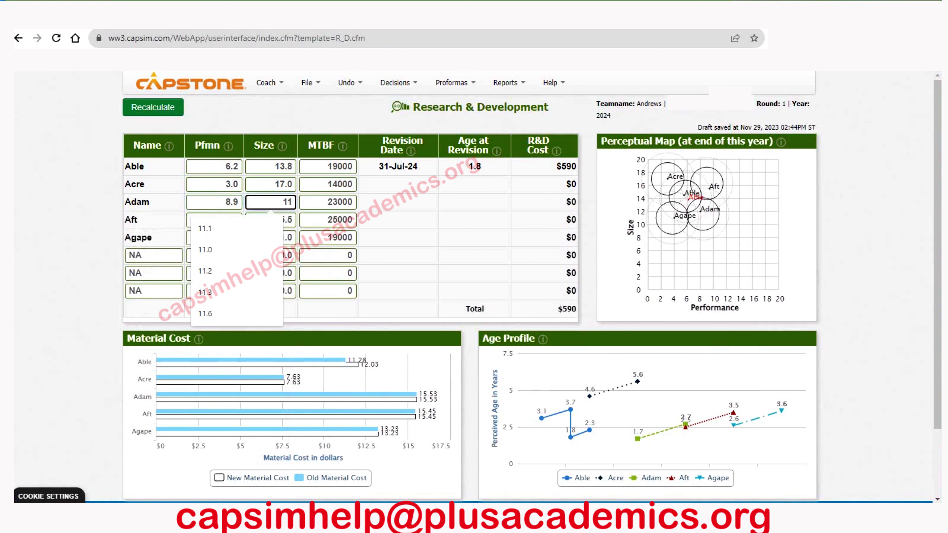
pyautogui.write('.1')
# - Set Adam's MTBF to 25000, recalculate the R&D decisions and check Adam's revision date and age at revision
pyautogui.press('Tab')
pyautogui.write('2')
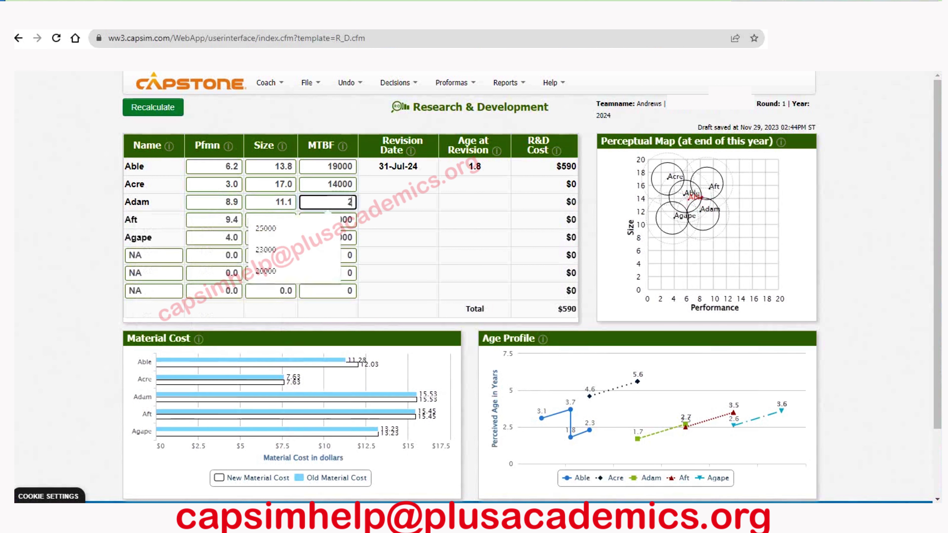
pyautogui.write('5000')
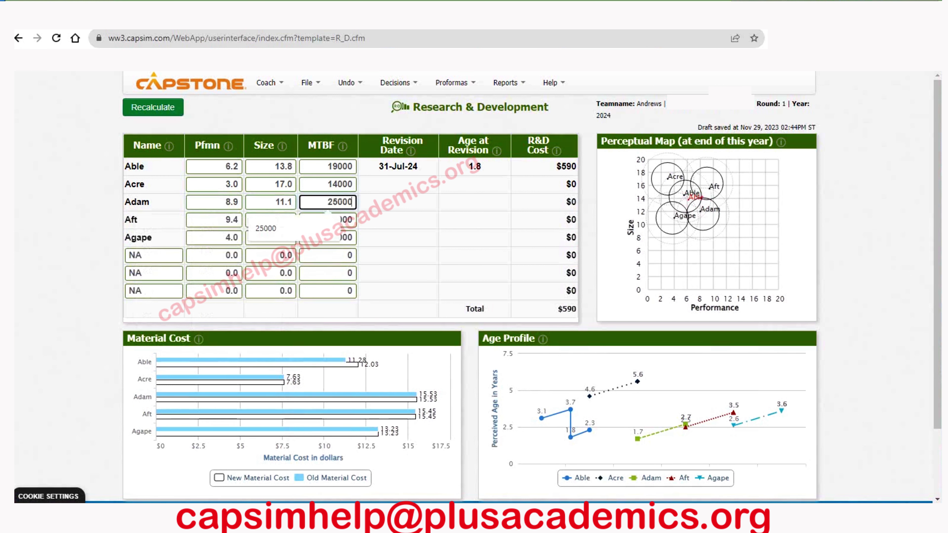
pyautogui.click(153, 107)
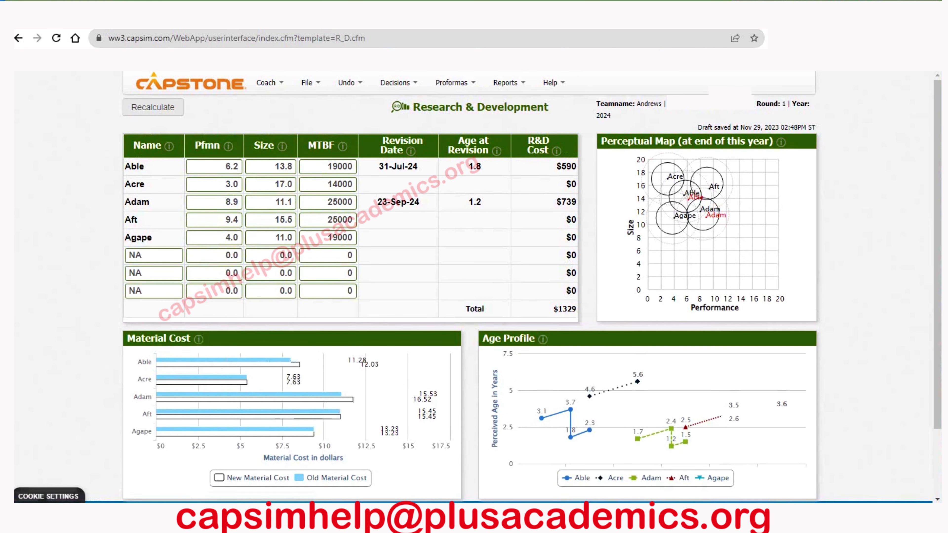
pyautogui.moveTo(377, 201); pyautogui.dragTo(481, 201)
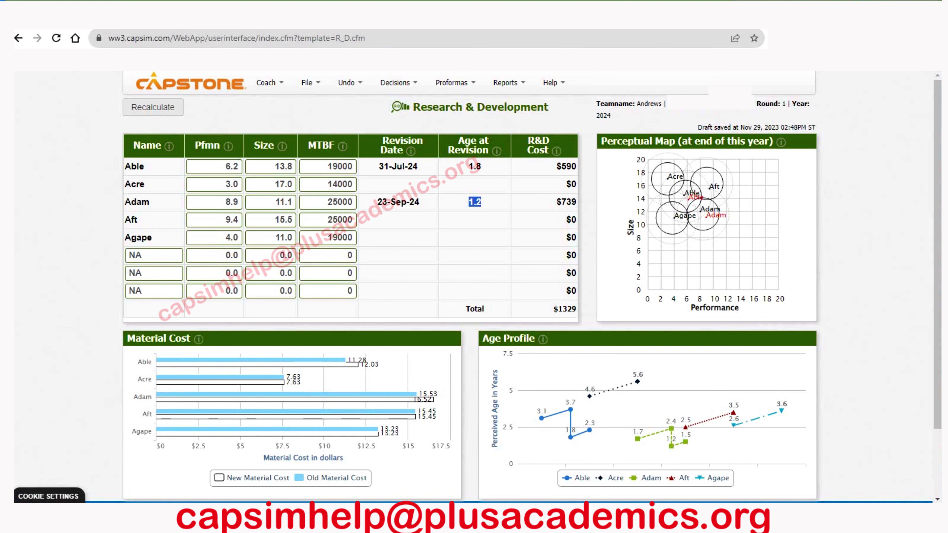
# - Review the Performance segment's customer buying criteria in the Courier report, focusing on the reliability range and its importance
pyautogui.click(533, 455)
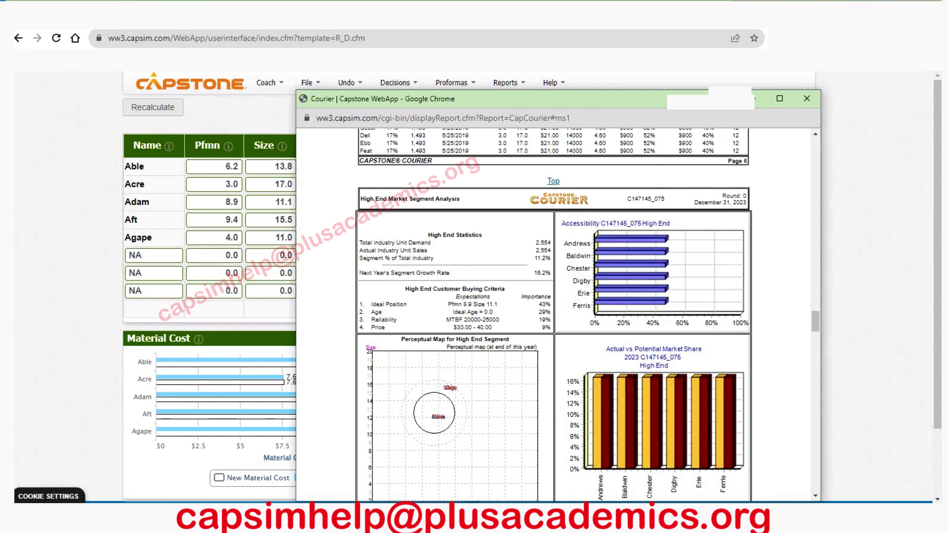
pyautogui.scroll(-15, 552, 314)
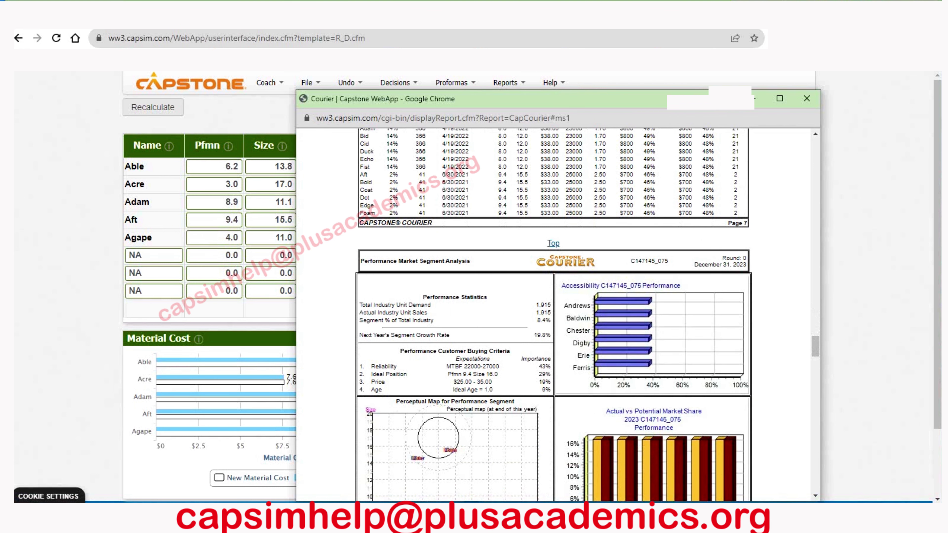
pyautogui.moveTo(552, 367); pyautogui.dragTo(538, 366)
pyautogui.click(539, 366)
pyautogui.moveTo(467, 367); pyautogui.dragTo(538, 366)
pyautogui.click(755, 98)
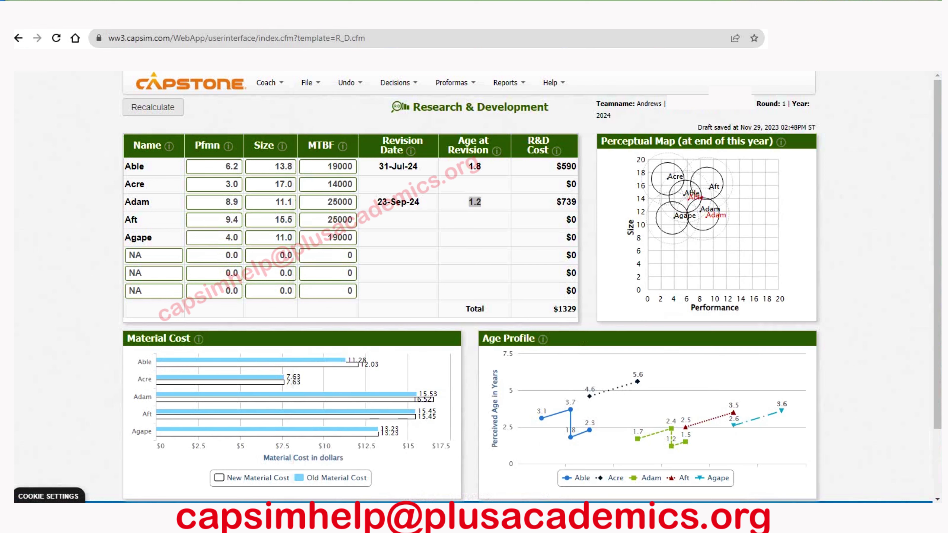
# - Set Aft's MTBF to 27000 and recalculate the R&D decisions
pyautogui.click(214, 202)
pyautogui.click(327, 220)
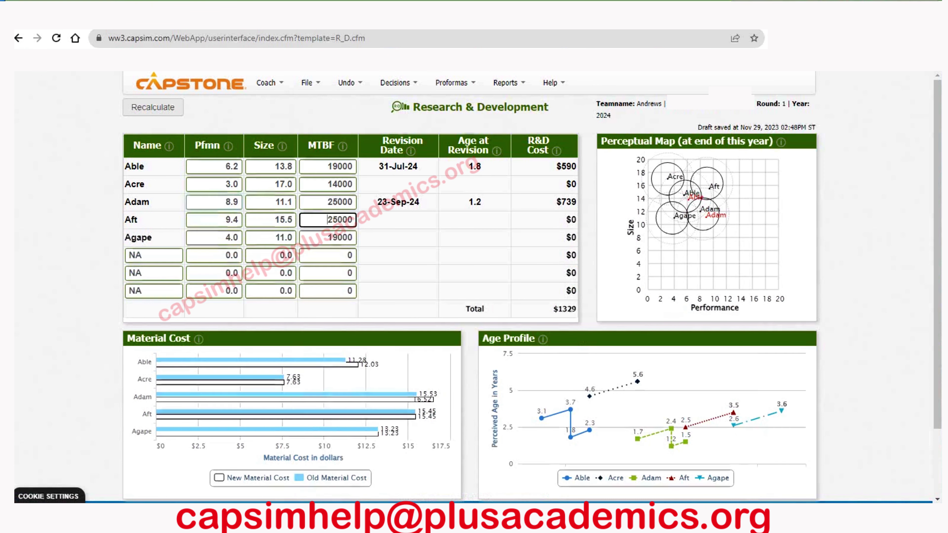
pyautogui.doubleClick(327, 219)
pyautogui.write('27000')
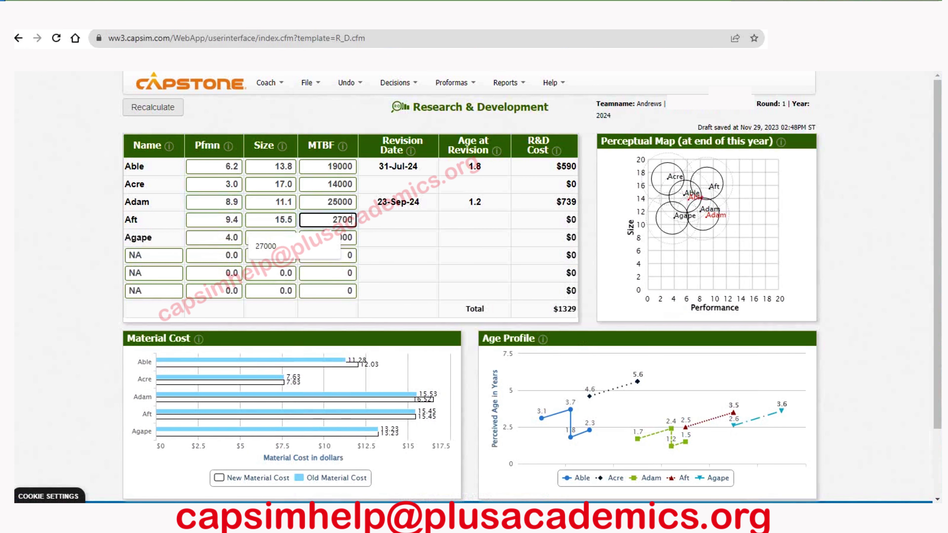
pyautogui.press('Tab')
pyautogui.click(153, 107)
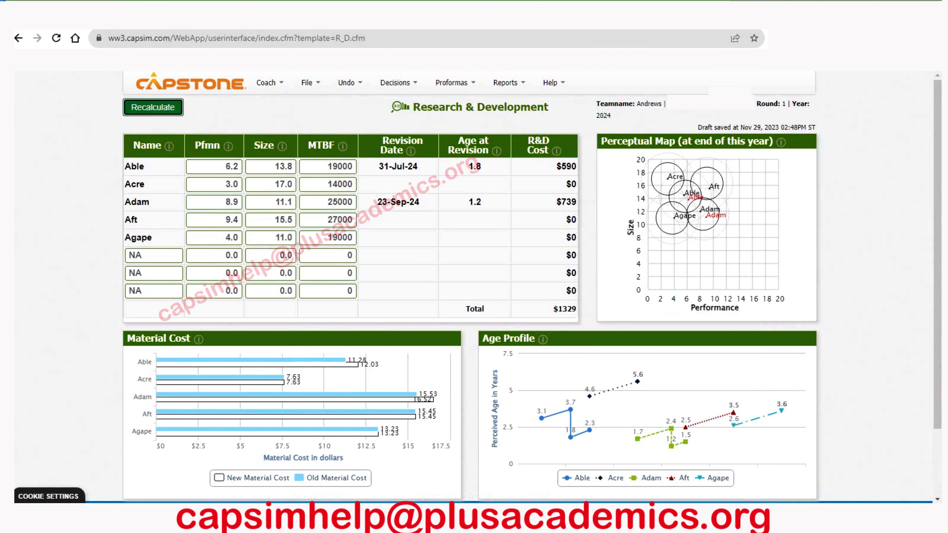
# - Examine the importance of age among the Performance segment's buying criteria in the Courier report
pyautogui.moveTo(476, 518)
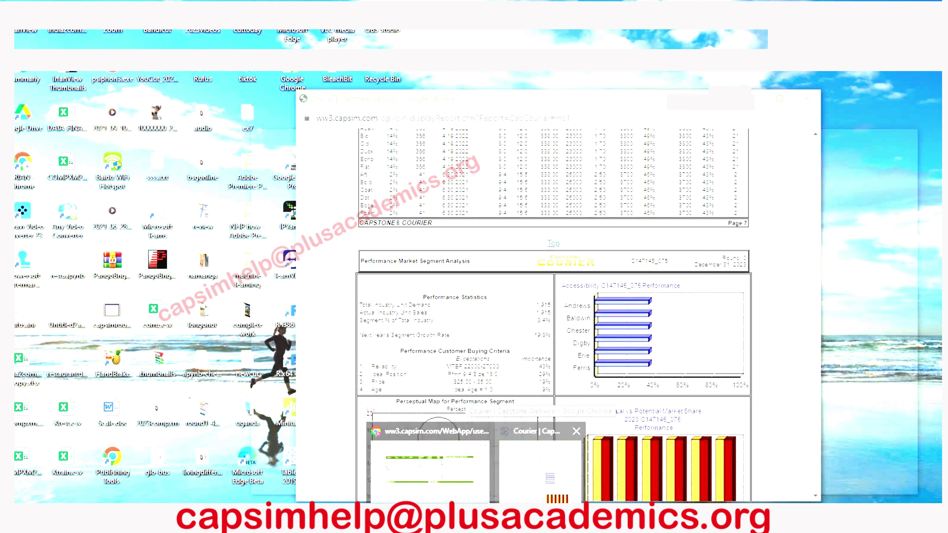
pyautogui.click(540, 470)
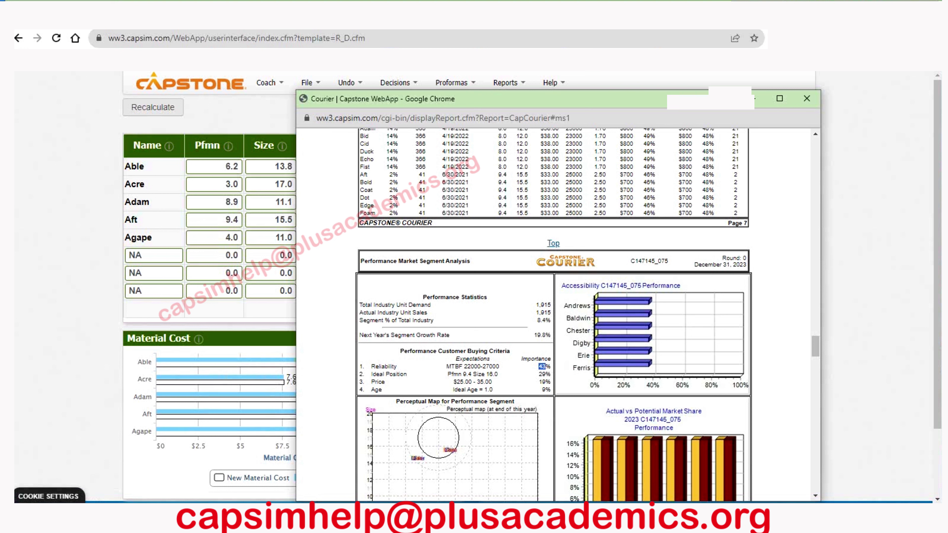
pyautogui.moveTo(551, 389); pyautogui.dragTo(541, 389)
pyautogui.hotkey('alt', 'Tab')
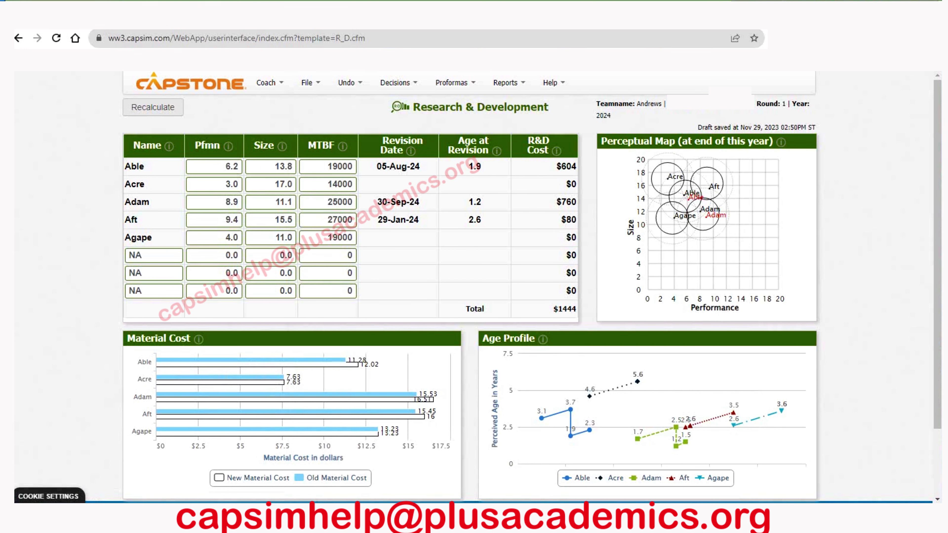
# - Set Aft's Pfmn to 10.4 and its Size to 14.7
pyautogui.click(231, 219)
pyautogui.press('BackSpace')
pyautogui.write('1')
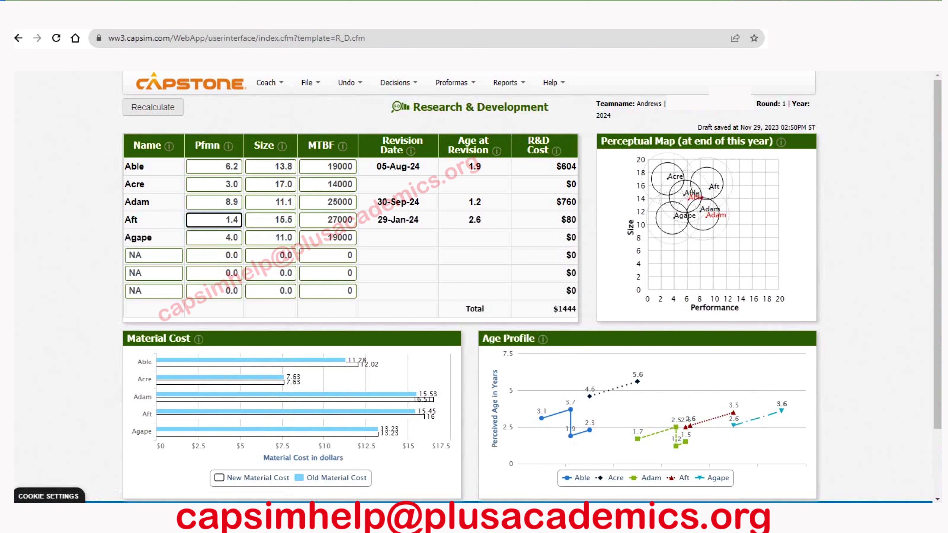
pyautogui.write('0')
pyautogui.press('Tab')
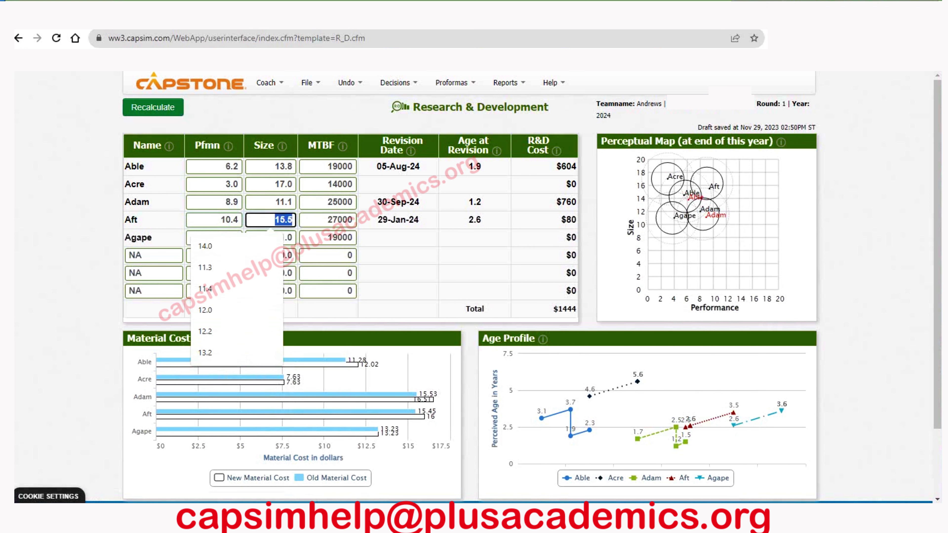
pyautogui.write('14.7')
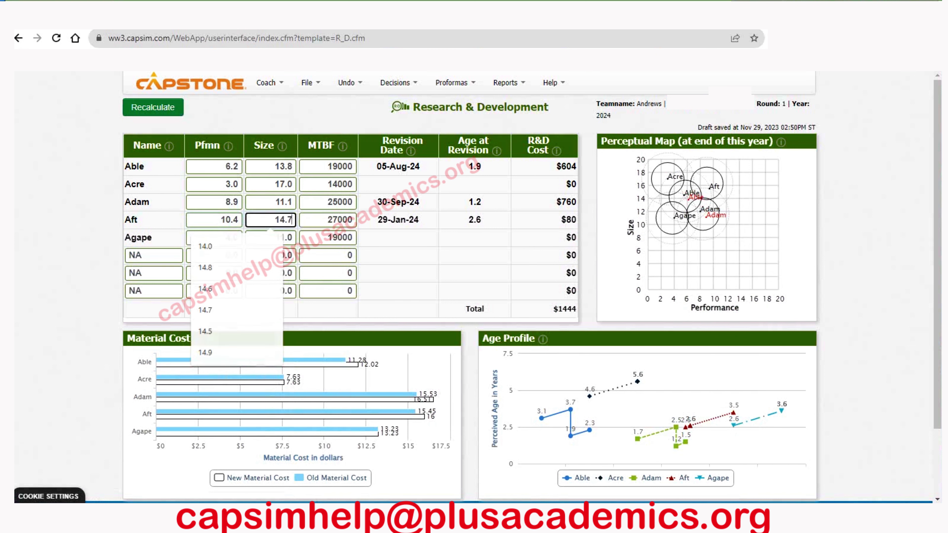
# - Recalculate the R&D decisions and check Aft's revision date and age at revision
pyautogui.click(153, 107)
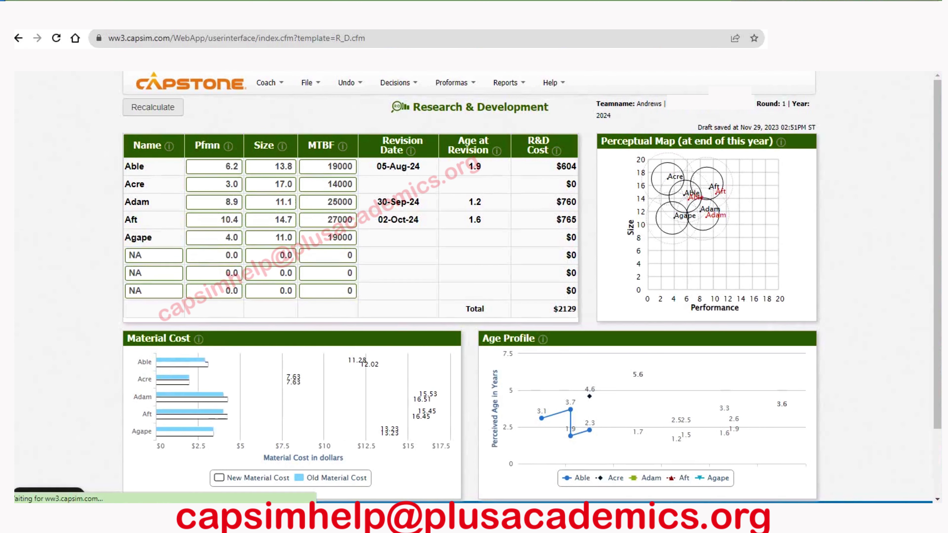
pyautogui.moveTo(382, 219); pyautogui.dragTo(419, 219)
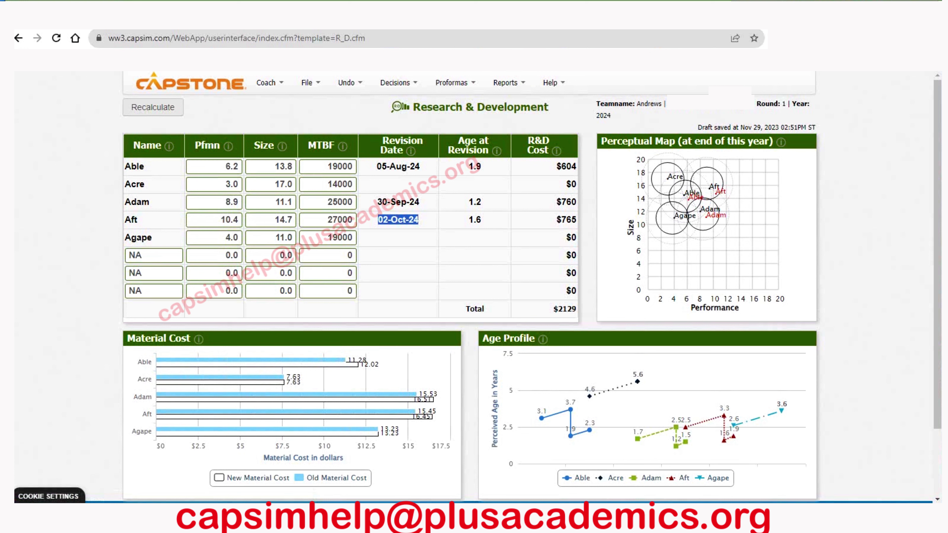
pyautogui.click(398, 220)
pyautogui.moveTo(469, 219); pyautogui.dragTo(482, 219)
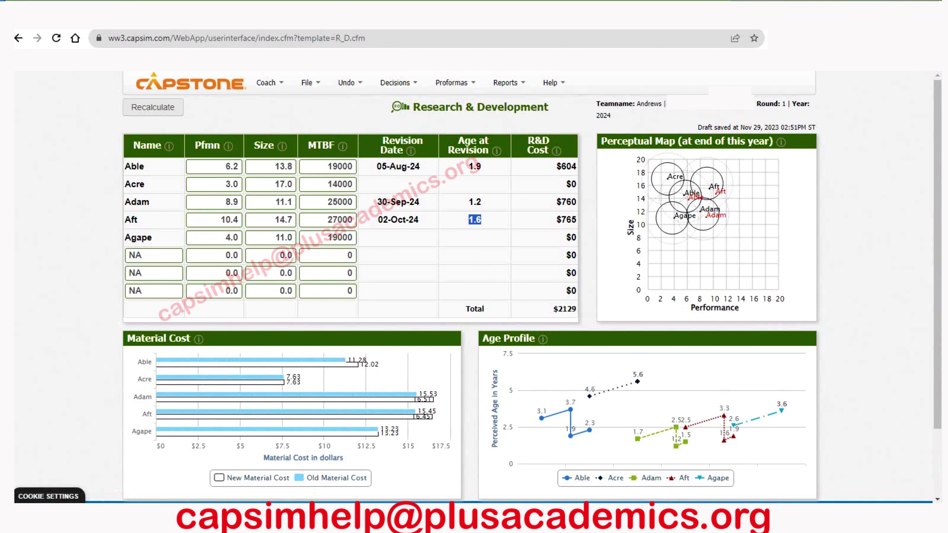
# - Review the Size Market Segment Analysis in the Courier report for the customer buying criteria that apply to Agape
pyautogui.moveTo(477, 513)
pyautogui.click(537, 463)
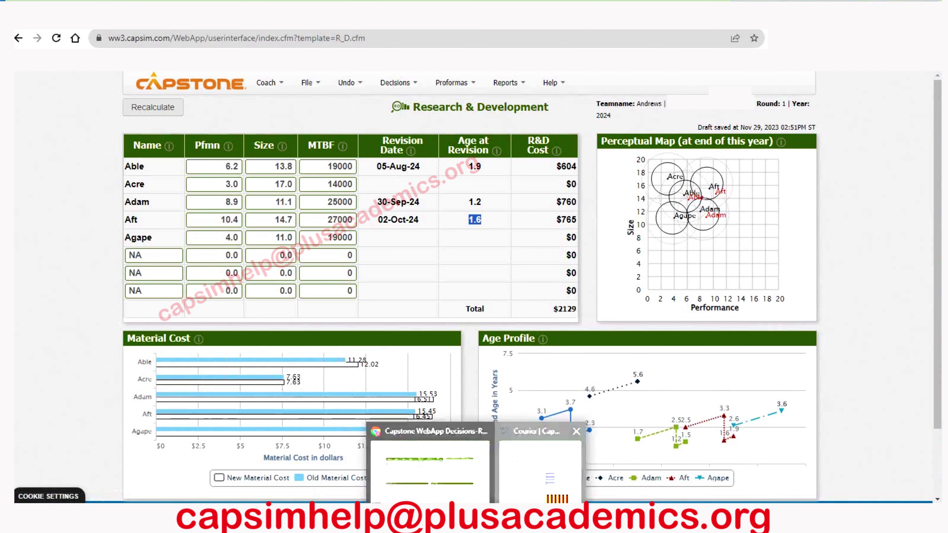
pyautogui.scroll(-15, 552, 313)
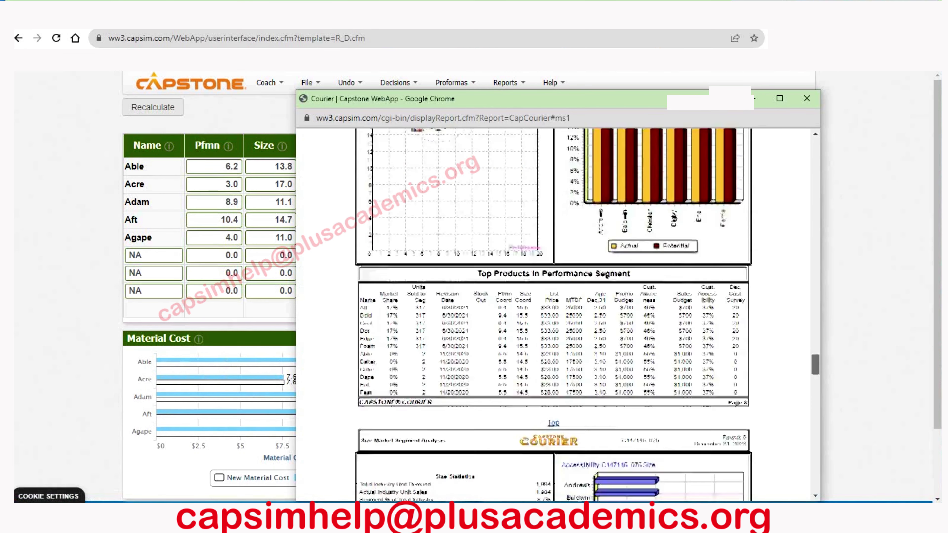
pyautogui.scroll(1, 552, 314)
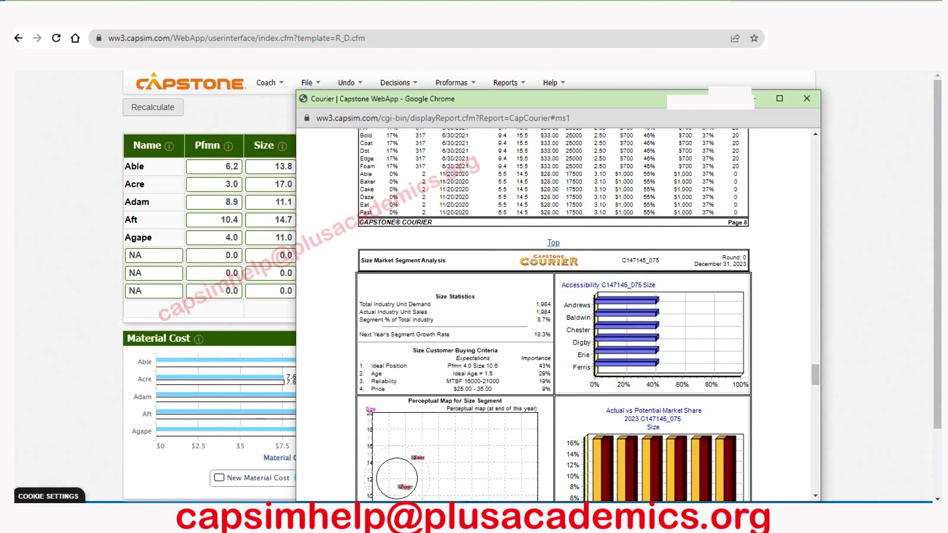
pyautogui.hotkey('alt', 'Tab')
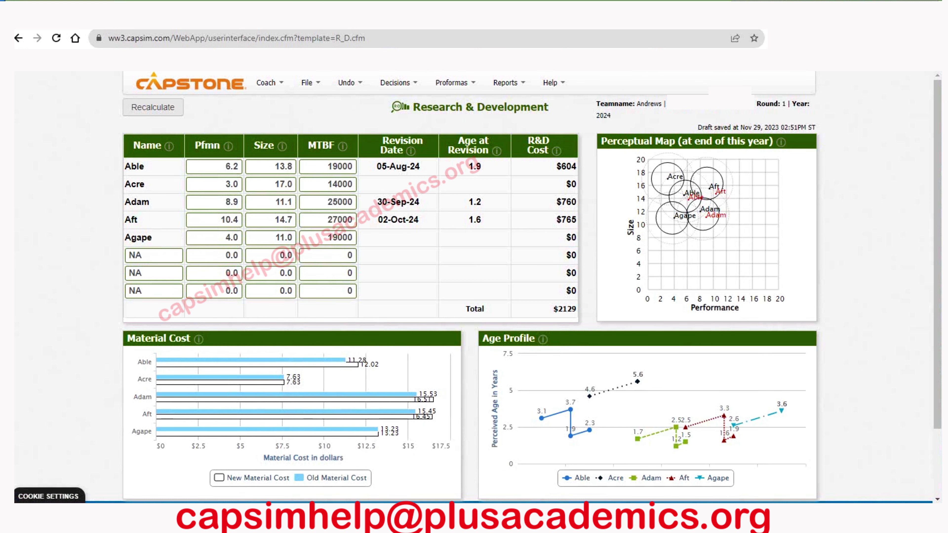
# - Set Agape's Size to 9.9 and its Pfmn to 4.7
pyautogui.click(280, 238)
pyautogui.hotkey('ctrl', 'a')
pyautogui.write('9.9')
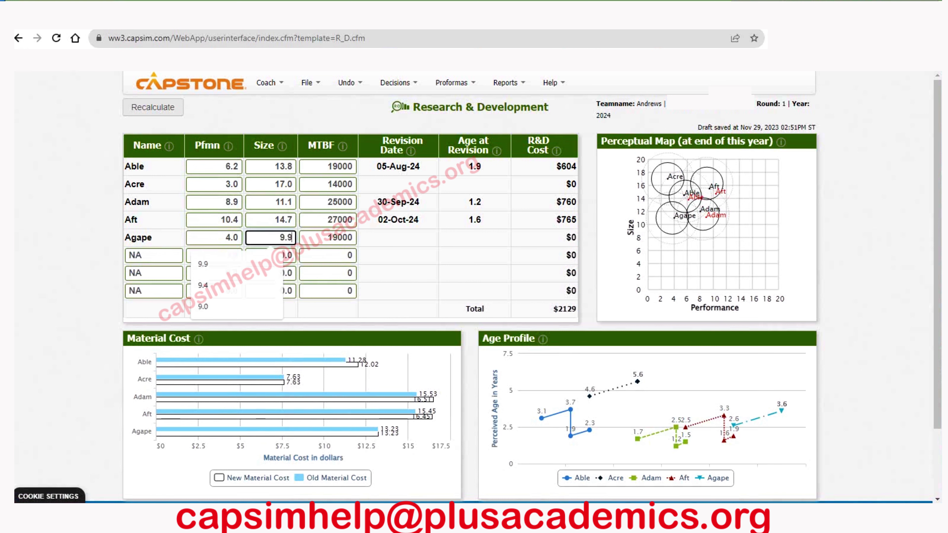
pyautogui.press('Escape')
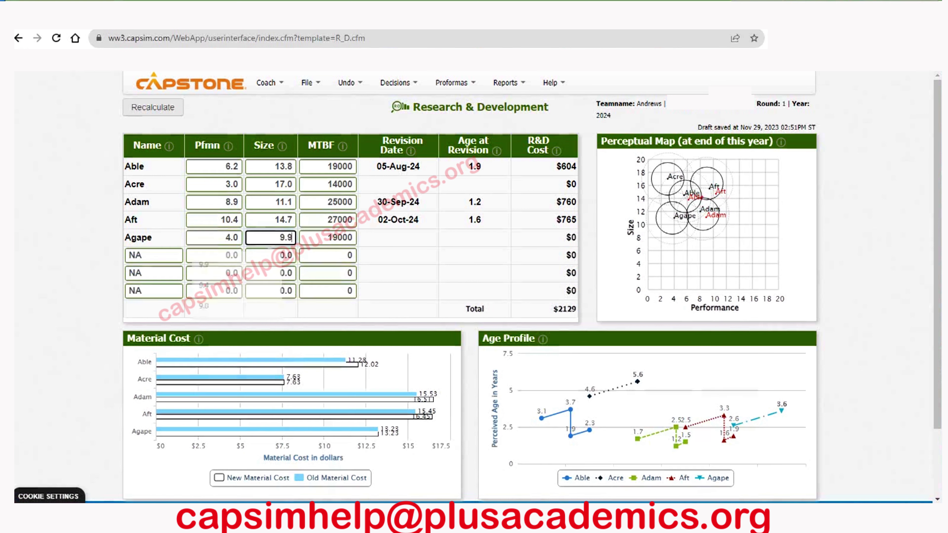
pyautogui.hotkey('shift', 'Tab')
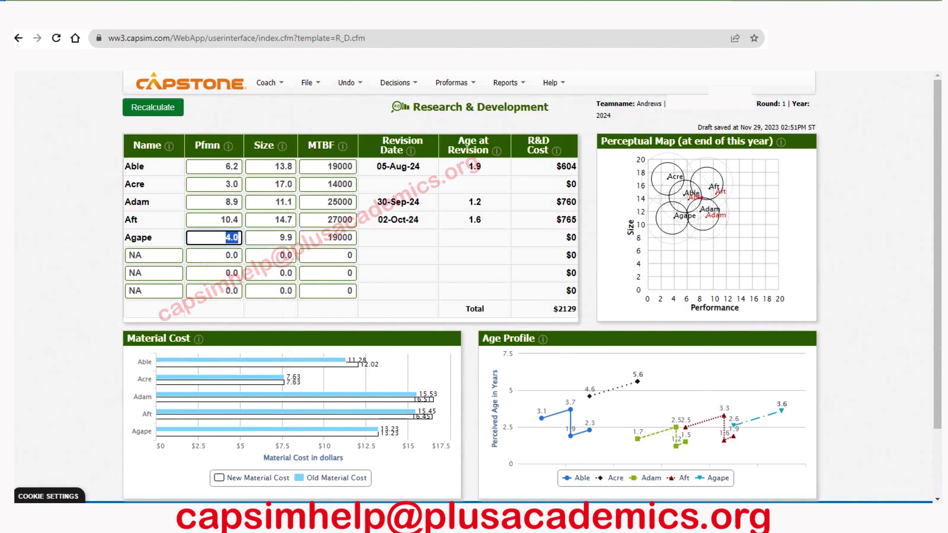
pyautogui.write('4.7')
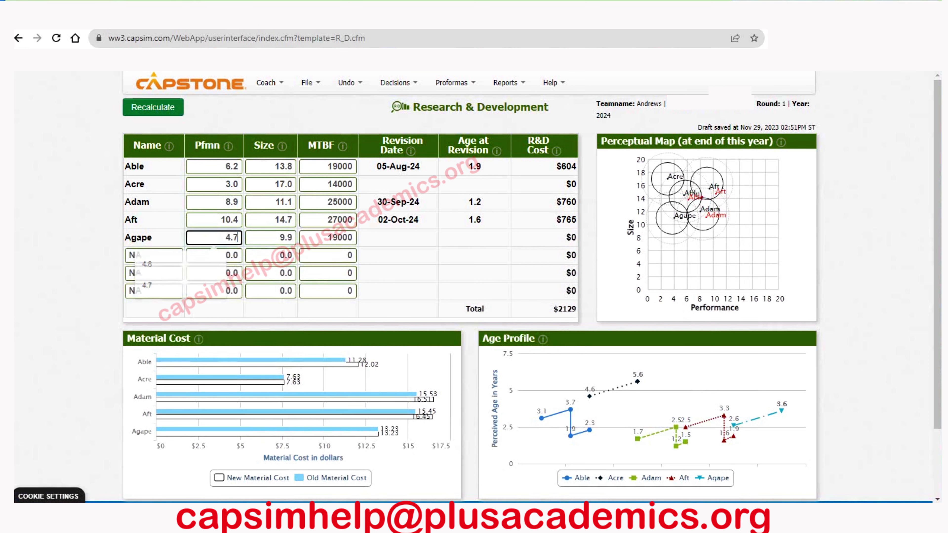
# - Set Agape's MTBF to 20000, recalculate the R&D decisions and check Agape's revision date
pyautogui.click(338, 237)
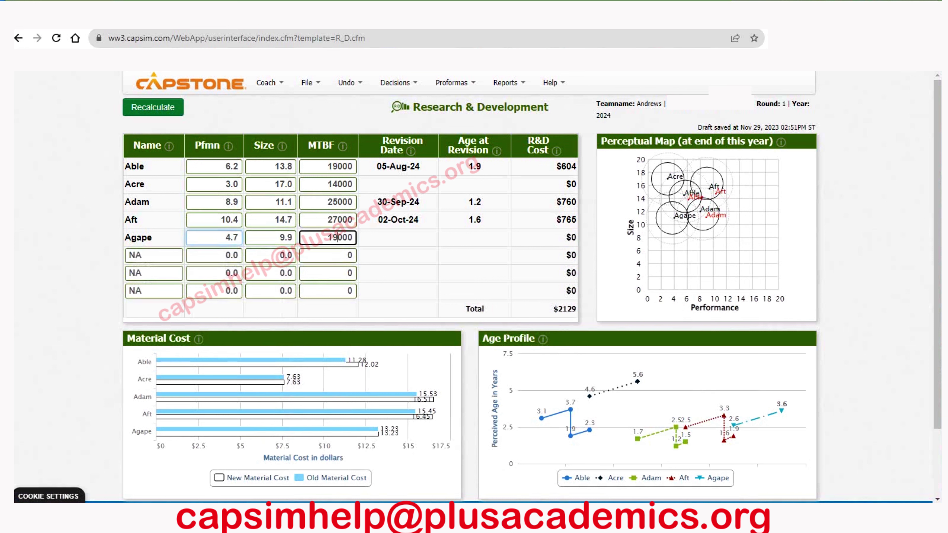
pyautogui.hotkey('ctrl', 'a')
pyautogui.press('BackSpace')
pyautogui.write('20000')
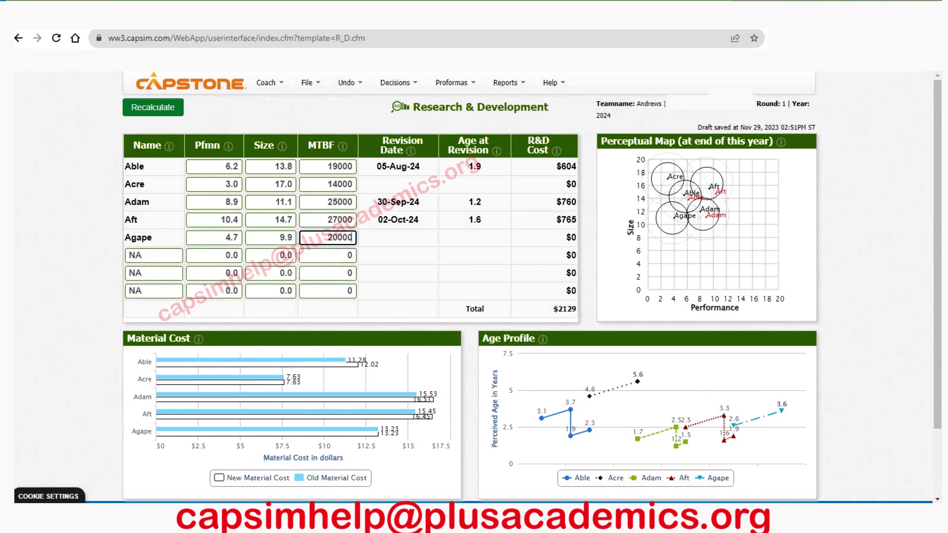
pyautogui.moveTo(239, 131); pyautogui.dragTo(187, 107)
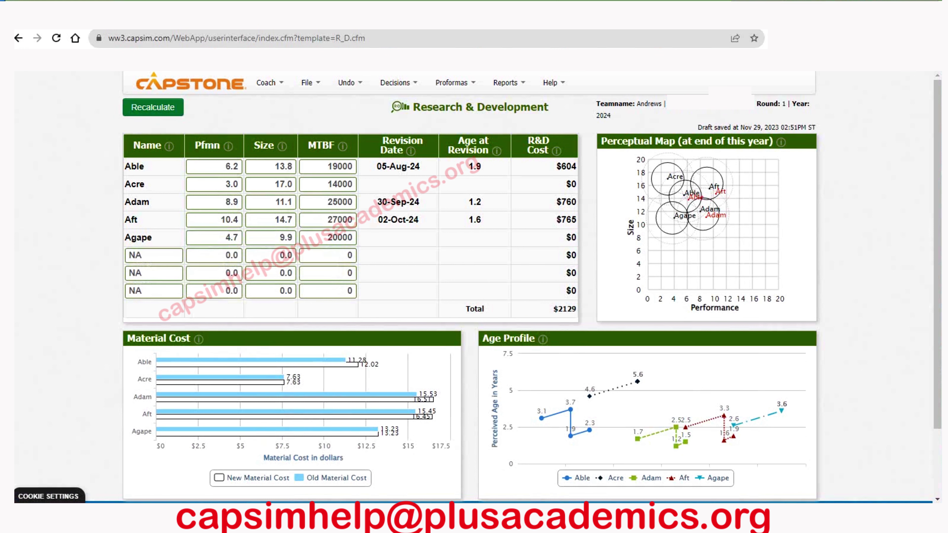
pyautogui.click(152, 107)
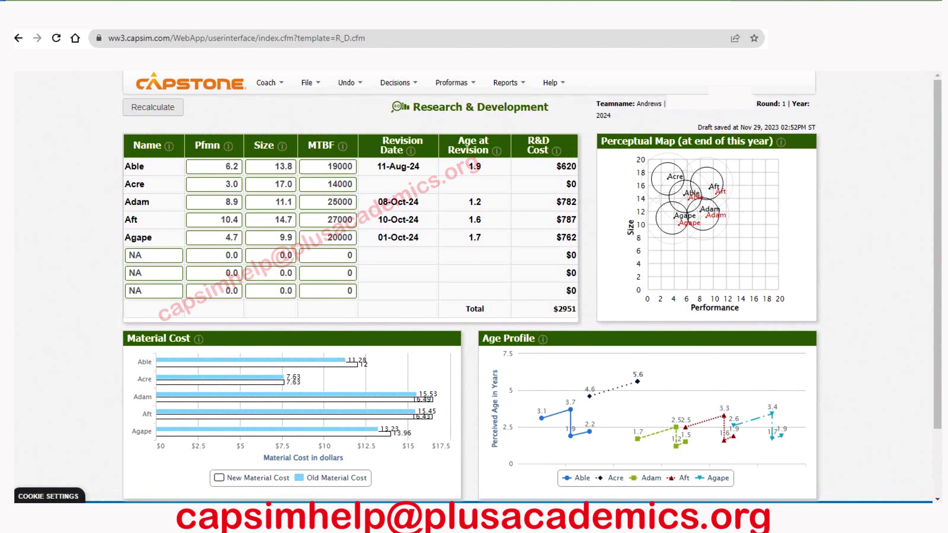
pyautogui.moveTo(378, 237); pyautogui.dragTo(418, 237)
# - Name the first empty product row Ake and the second one Ake1
pyautogui.click(142, 255)
pyautogui.hotkey('ctrl', 'a')
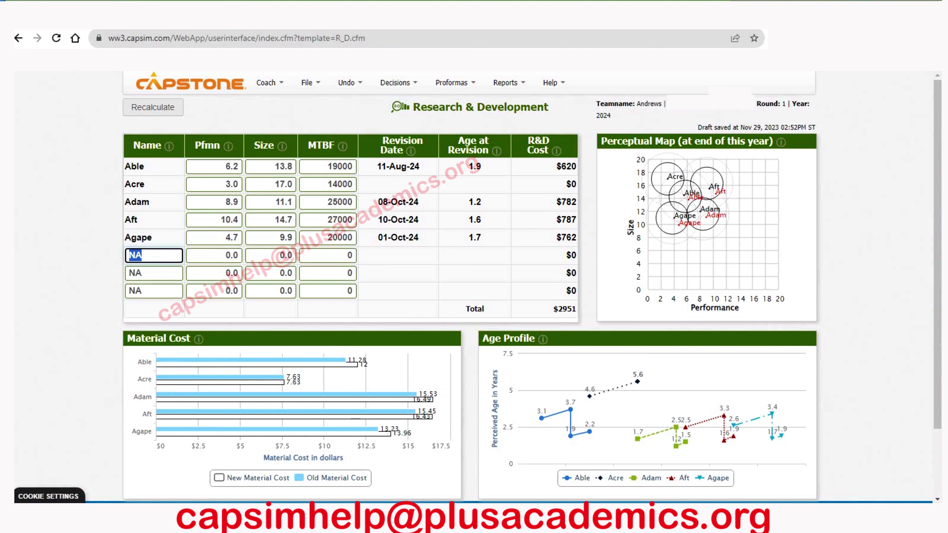
pyautogui.write('A')
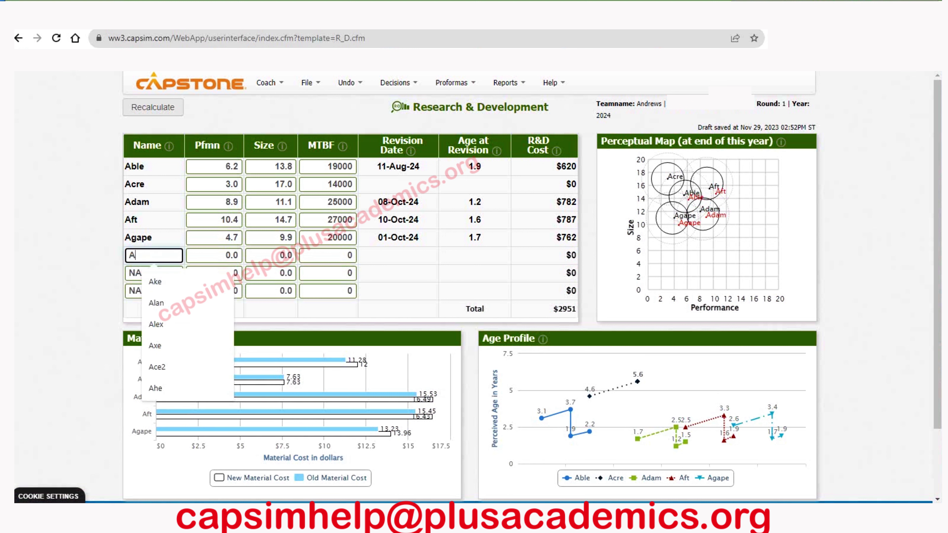
pyautogui.write('KE')
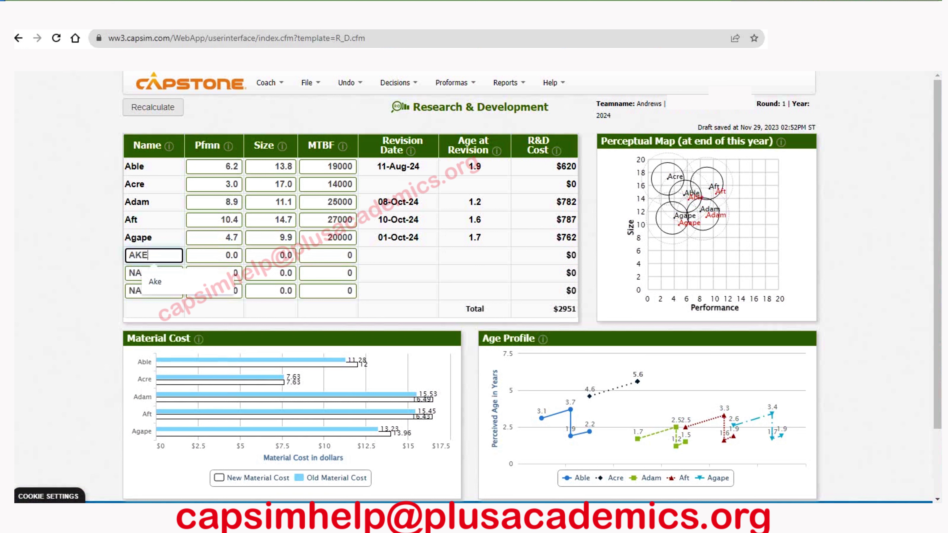
pyautogui.press('BackSpace')
pyautogui.press('BackSpace')
pyautogui.write('ke')
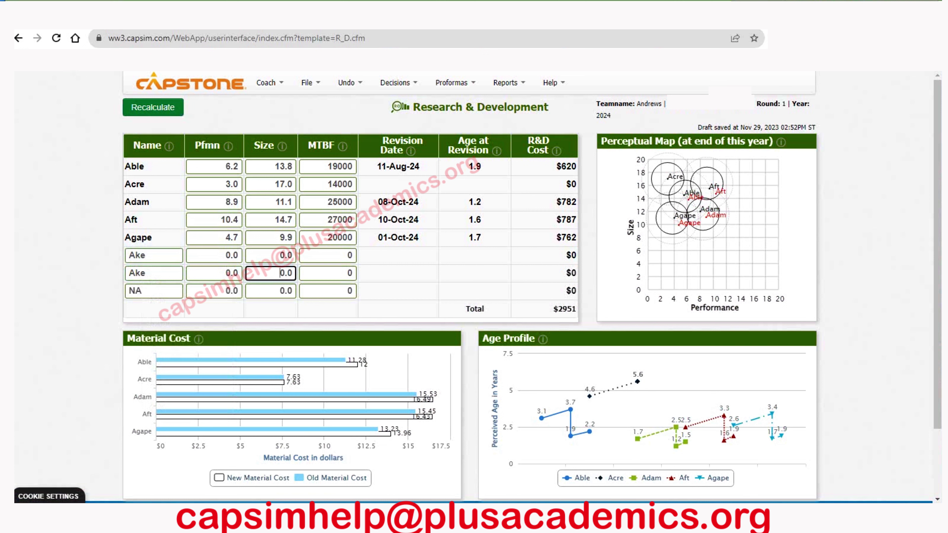
pyautogui.click(145, 273)
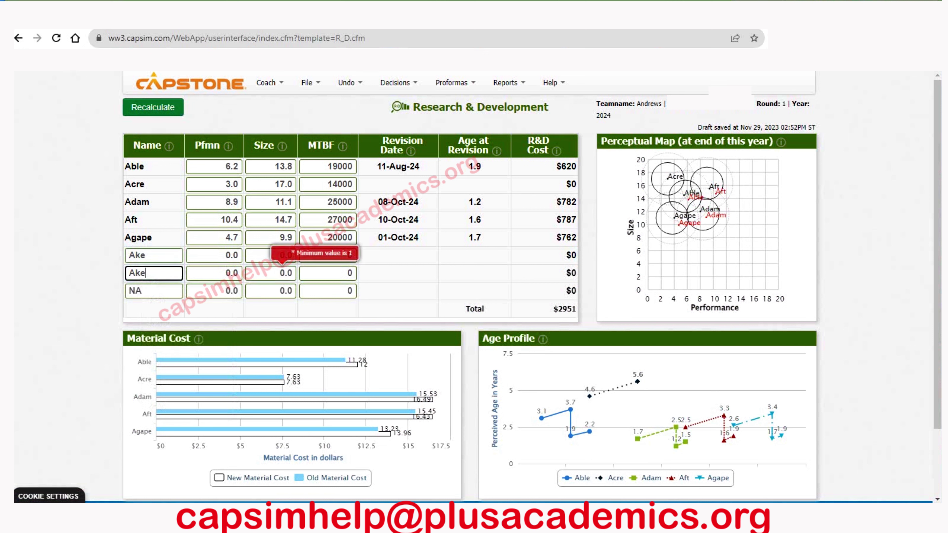
pyautogui.write('1')
pyautogui.click(327, 273)
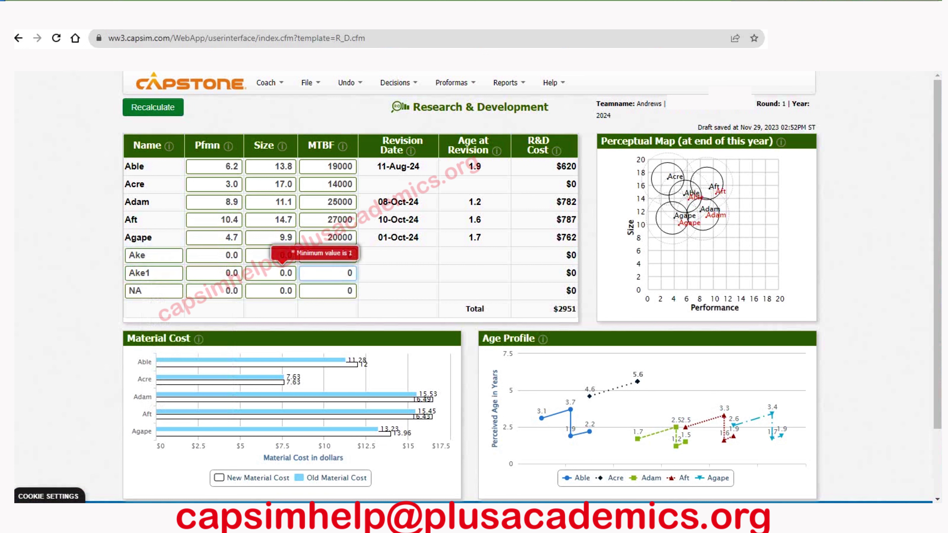
# - Set Ake's Pfmn to 11.0, its Size to 9.0 and its MTBF to 25000
pyautogui.click(231, 255)
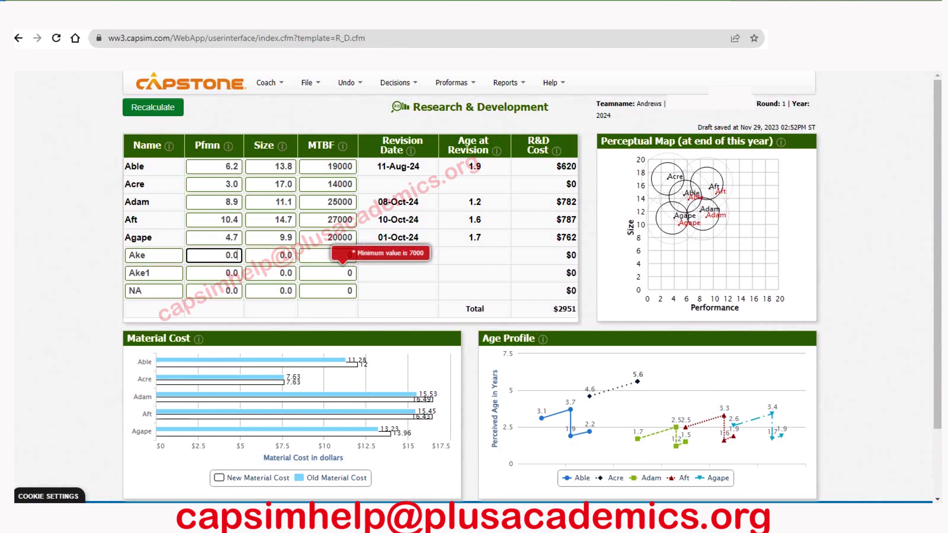
pyautogui.doubleClick(231, 255)
pyautogui.click(231, 255)
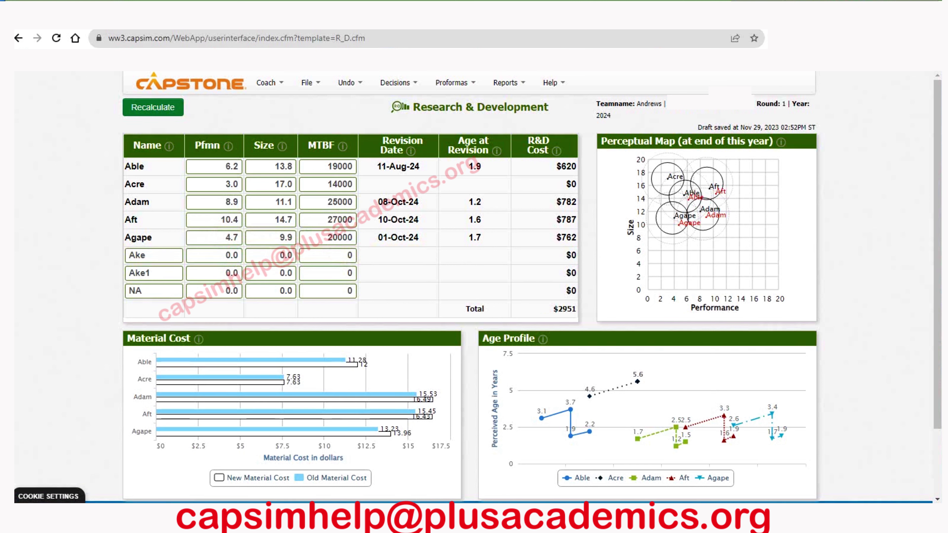
pyautogui.click(214, 255)
pyautogui.doubleClick(231, 255)
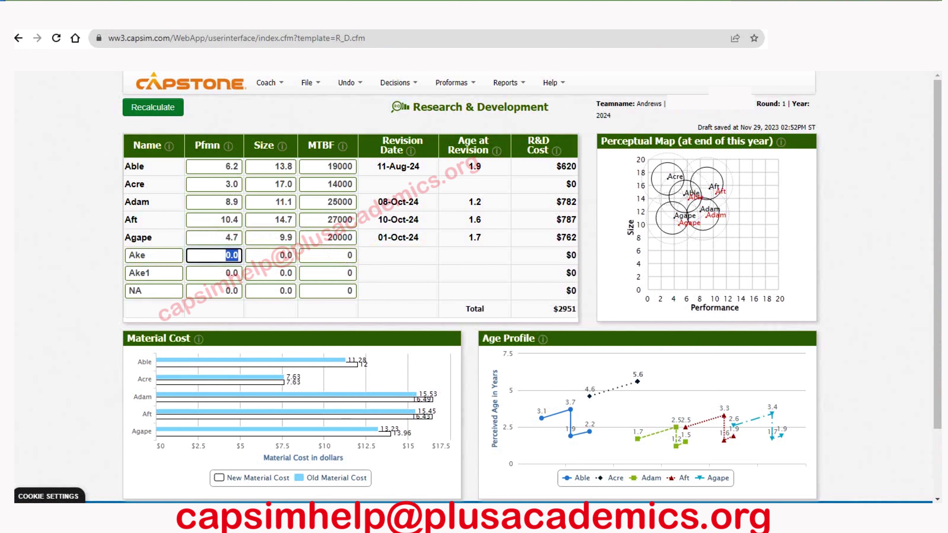
pyautogui.write('10.5')
pyautogui.doubleClick(221, 255)
pyautogui.write('11')
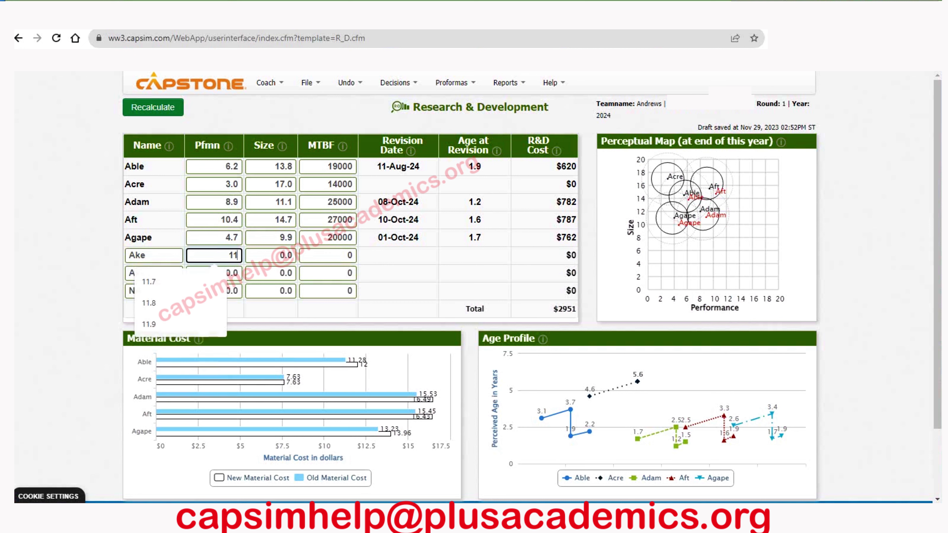
pyautogui.press('Tab')
pyautogui.write('9')
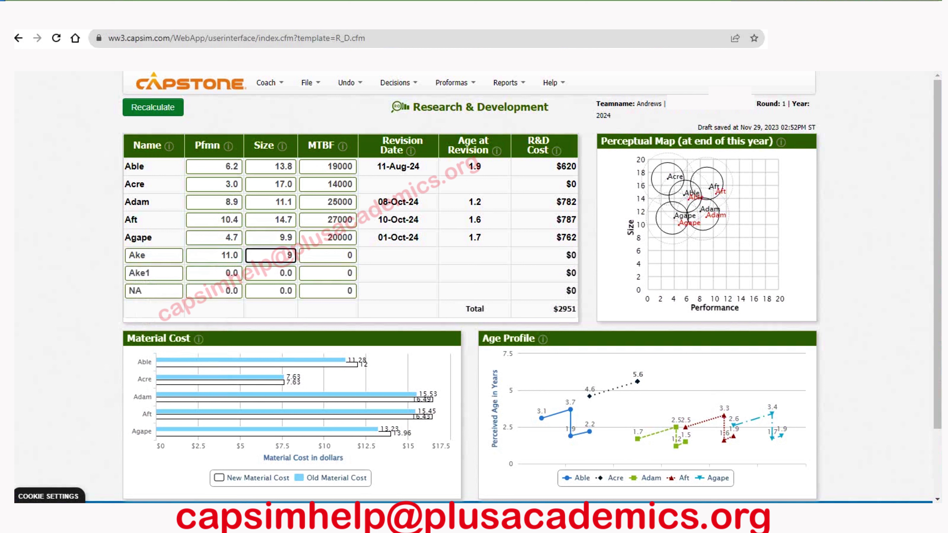
pyautogui.press('Tab')
pyautogui.write('2500')
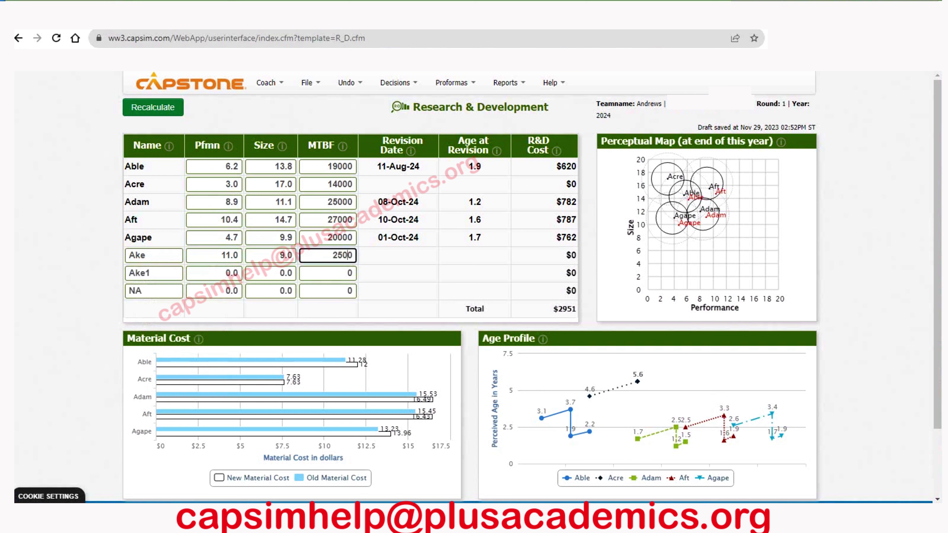
# - Set Ake1's Pfmn to 6.0, Size to 8.7 and MTBF to 20000, and recalculate the R&D decisions
pyautogui.doubleClick(231, 273)
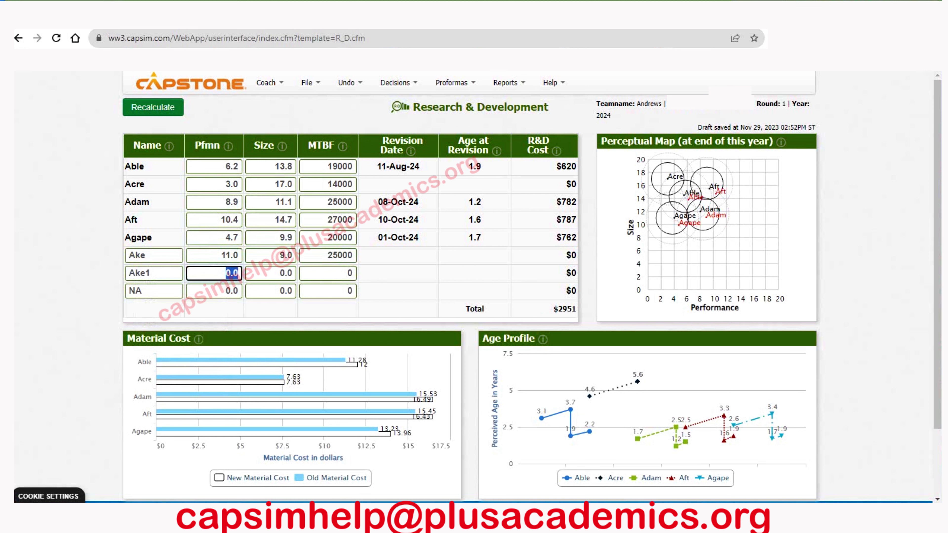
pyautogui.write('6')
pyautogui.click(285, 273)
pyautogui.doubleClick(285, 273)
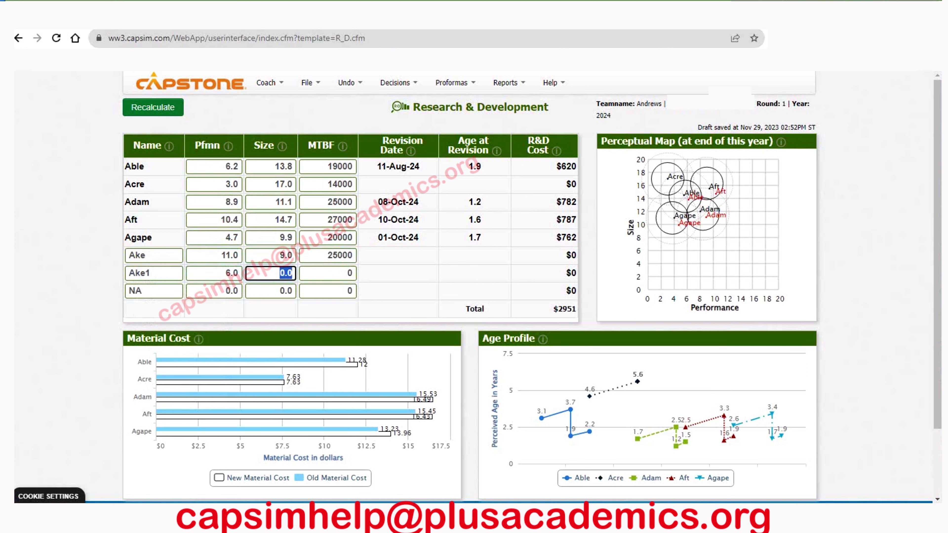
pyautogui.write('8.7')
pyautogui.press('Tab')
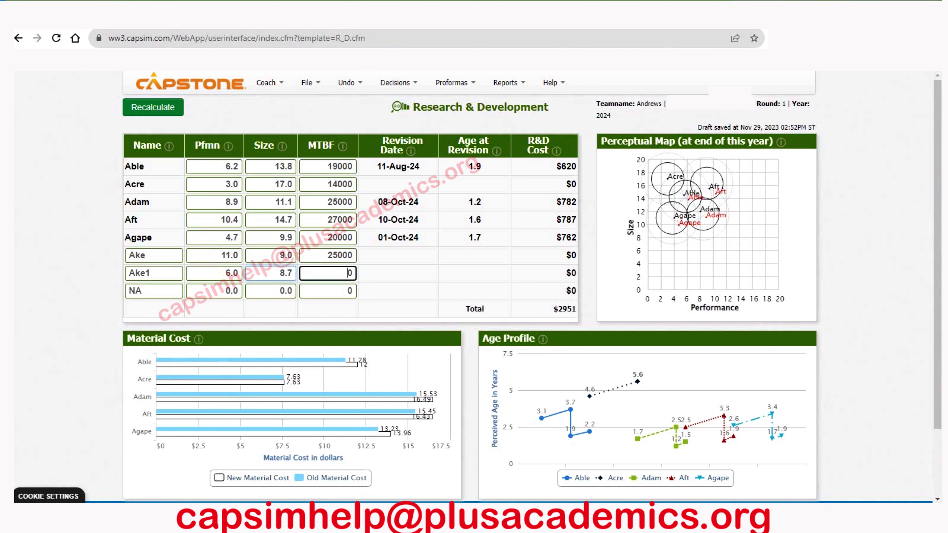
pyautogui.write('20000')
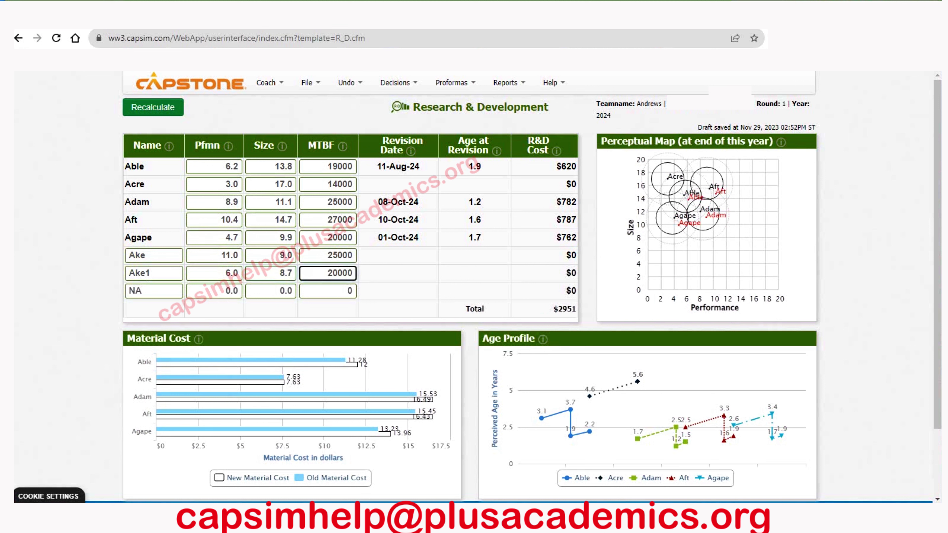
pyautogui.click(152, 107)
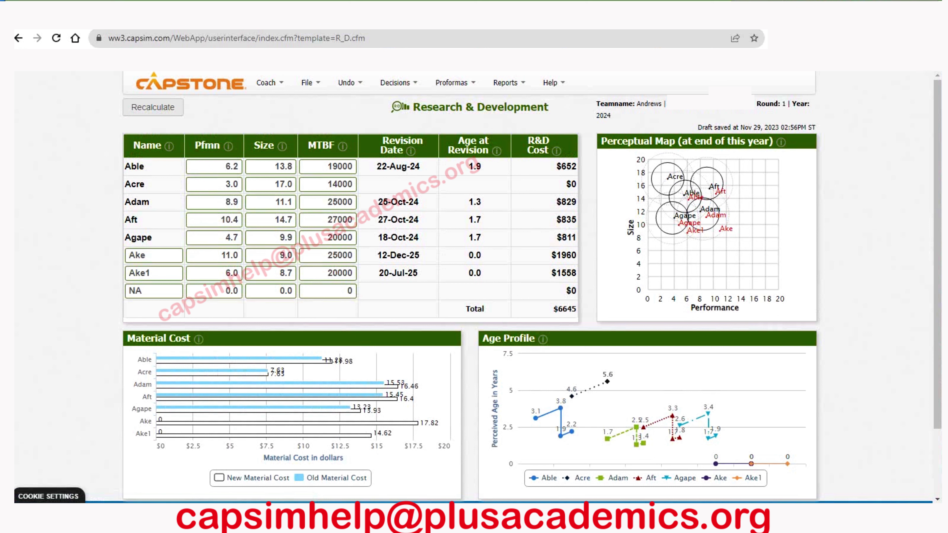
# - Set Ake1's Size to 8.0 and recalculate the R&D decisions
pyautogui.click(233, 273)
pyautogui.doubleClick(233, 272)
pyautogui.click(326, 273)
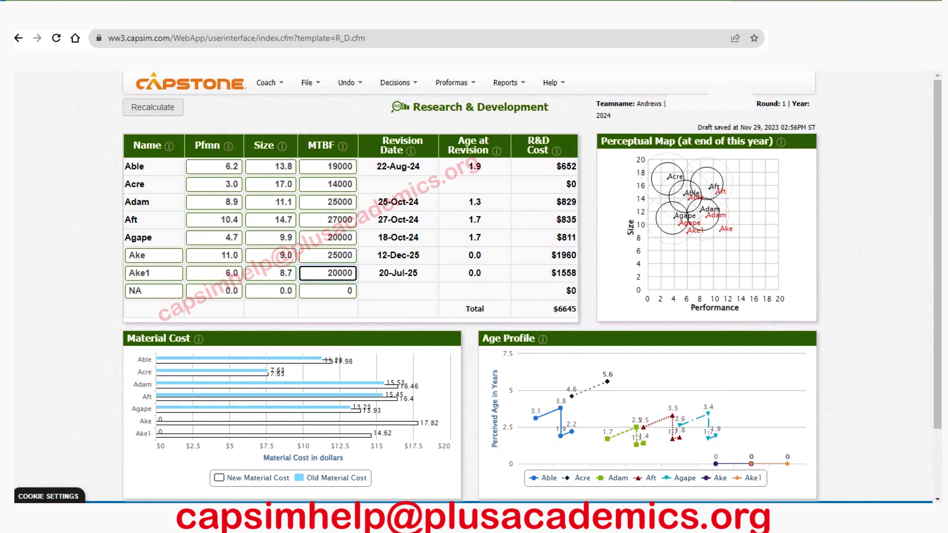
pyautogui.click(288, 273)
pyautogui.doubleClick(286, 273)
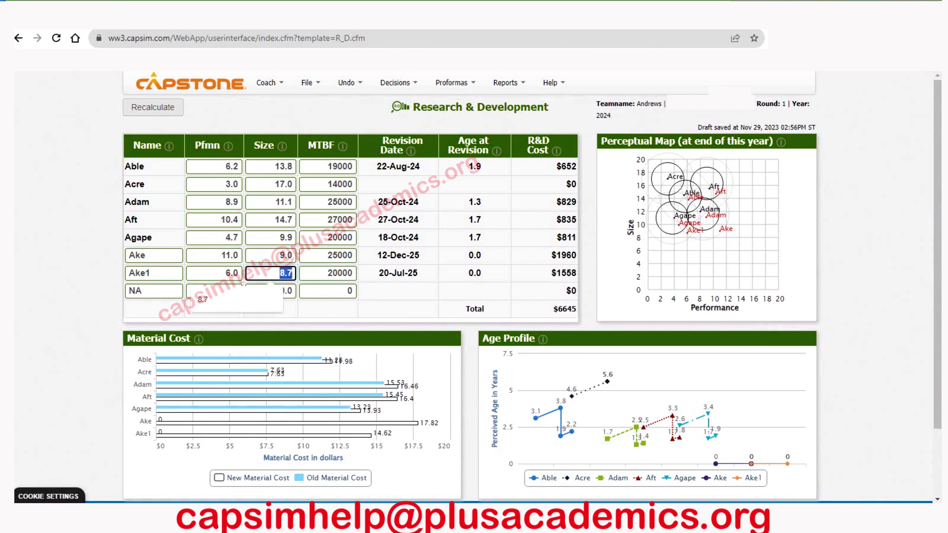
pyautogui.write('8.0')
pyautogui.click(327, 255)
pyautogui.click(153, 107)
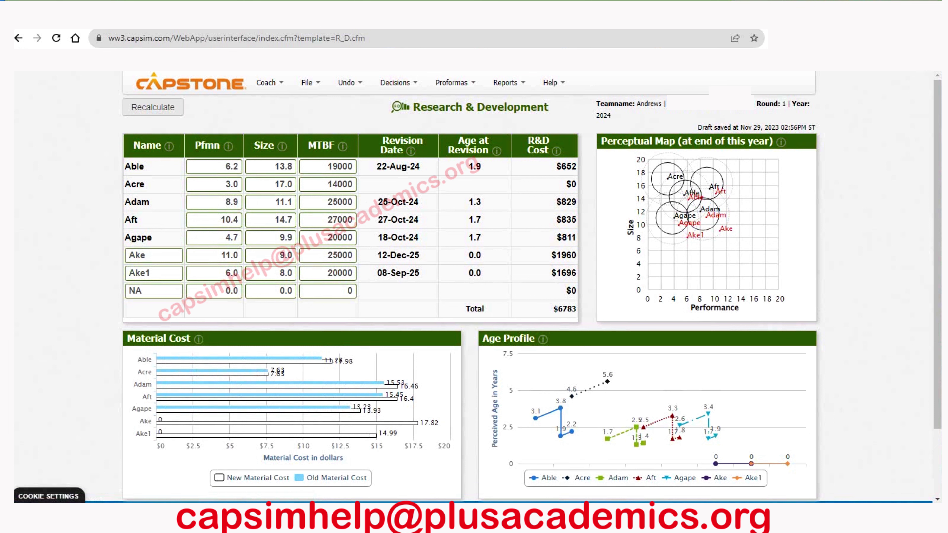
# - Set Ake's Pfmn to 11.8 and its Size to 9.2, and recalculate the R&D decisions
pyautogui.click(237, 255)
pyautogui.doubleClick(238, 255)
pyautogui.write('1.')
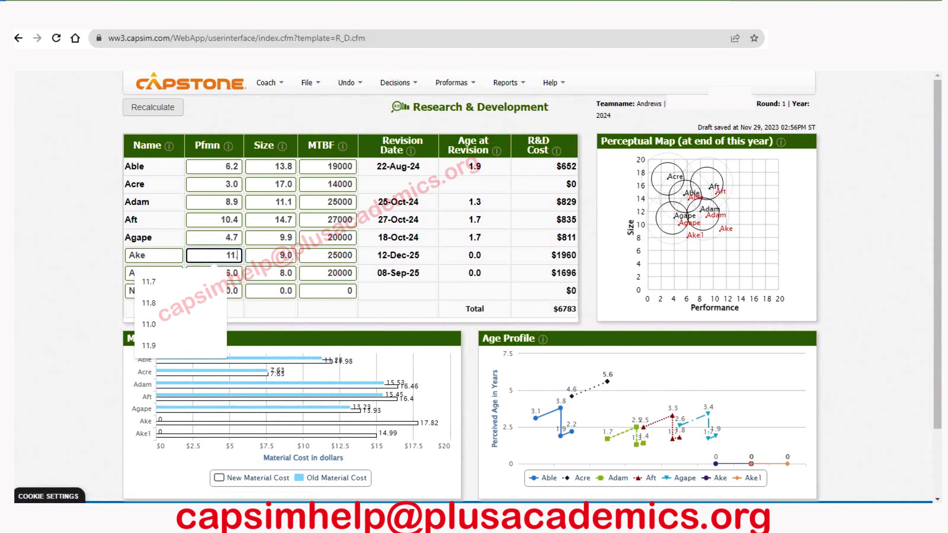
pyautogui.write('8')
pyautogui.press('Tab')
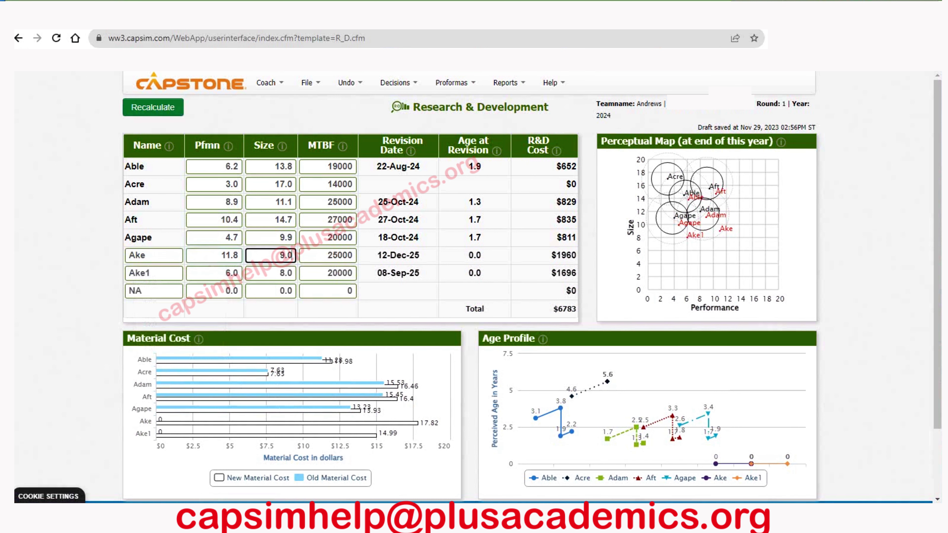
pyautogui.press('BackSpace')
pyautogui.write('2')
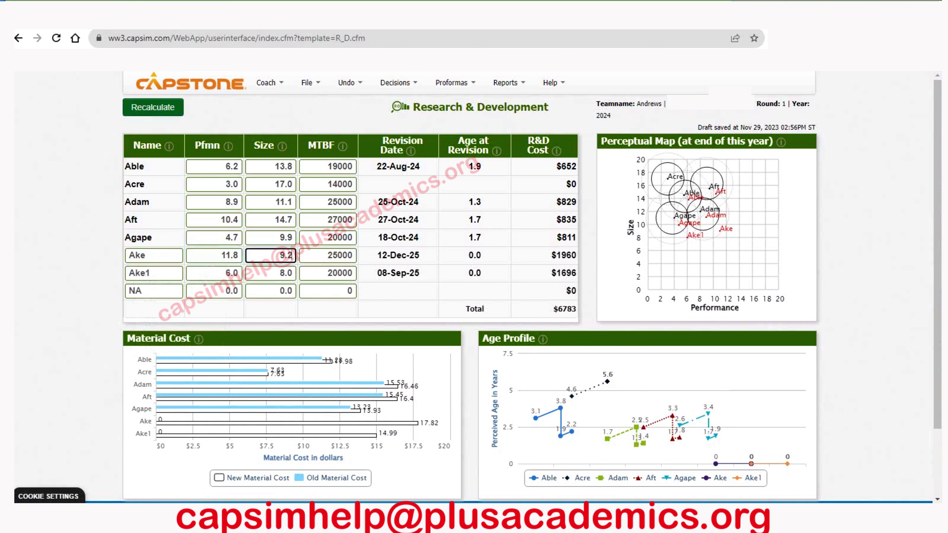
pyautogui.click(152, 107)
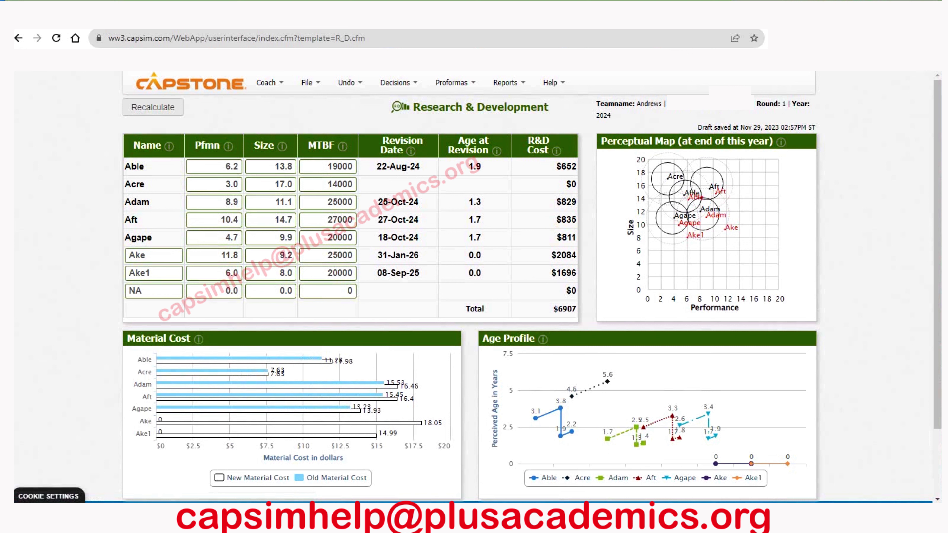
# - Set Ake's Pfmn to 10.8 and recalculate the R&D decisions
pyautogui.click(232, 255)
pyautogui.doubleClick(233, 255)
pyautogui.write('10')
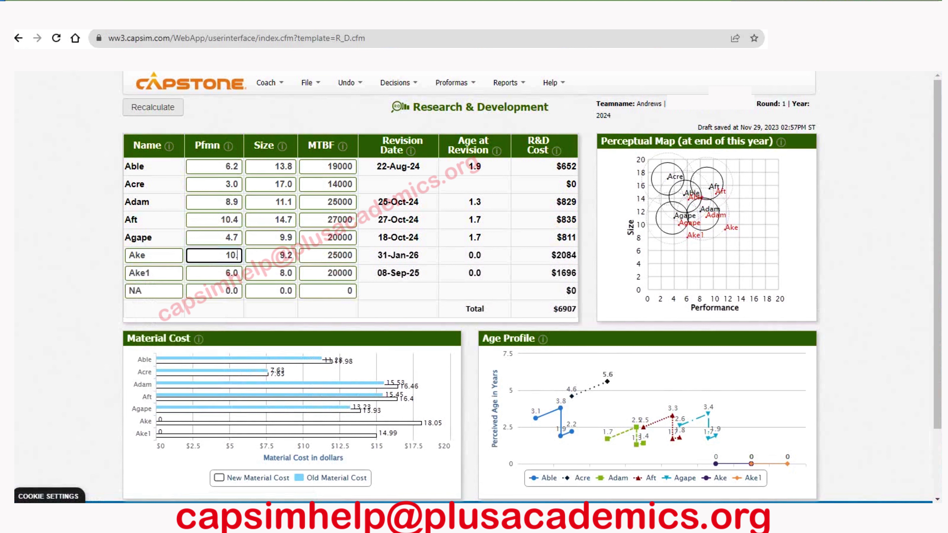
pyautogui.write('.2')
pyautogui.press('BackSpace')
pyautogui.write('8')
pyautogui.click(152, 107)
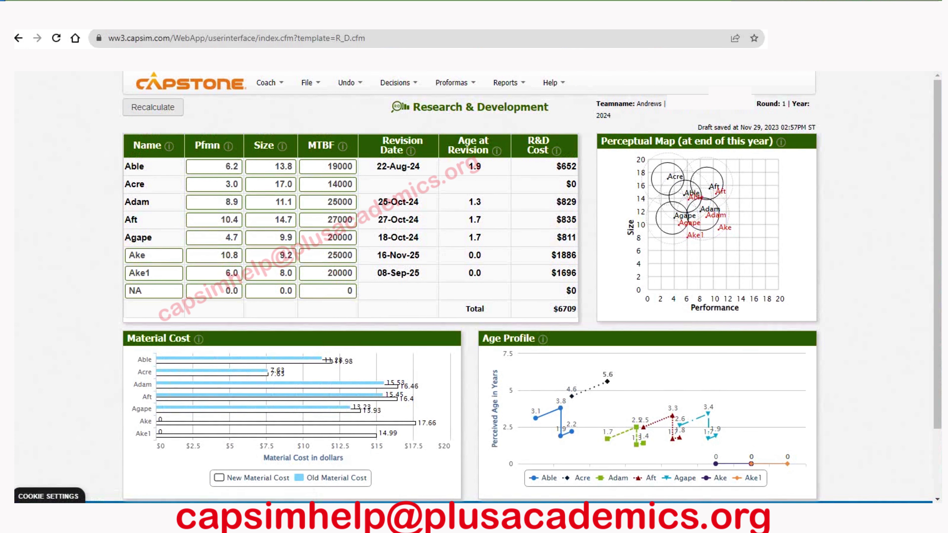
# - Check Ake's revision date and age at revision, and the revision dates of Adam, Aft and Agape
pyautogui.moveTo(377, 255); pyautogui.dragTo(419, 255)
pyautogui.moveTo(469, 255); pyautogui.dragTo(481, 254)
pyautogui.moveTo(475, 255); pyautogui.dragTo(492, 269)
pyautogui.click(492, 270)
pyautogui.moveTo(378, 202); pyautogui.dragTo(399, 237)
pyautogui.click(398, 238)
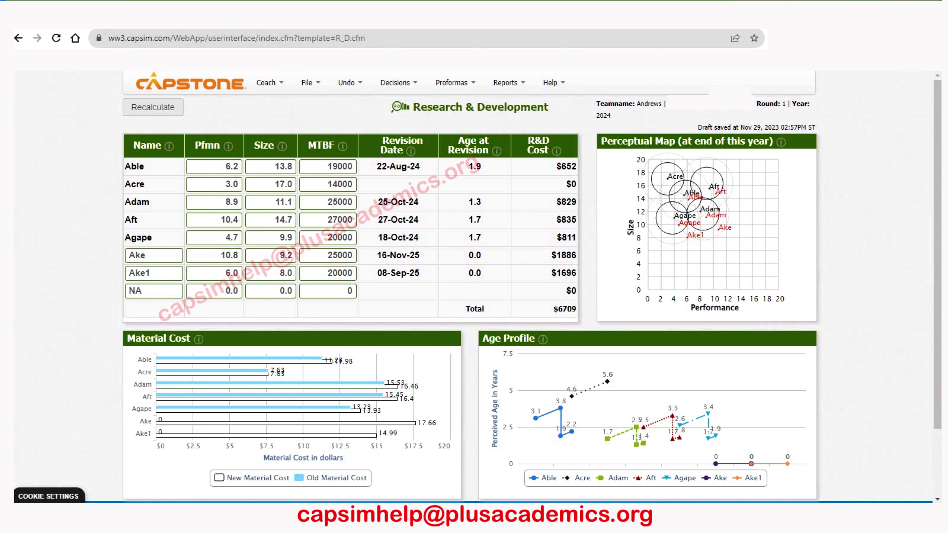
# - Open the Marketing decisions and review the Traditional segment's customer buying criteria in the Courier report
pyautogui.click(398, 83)
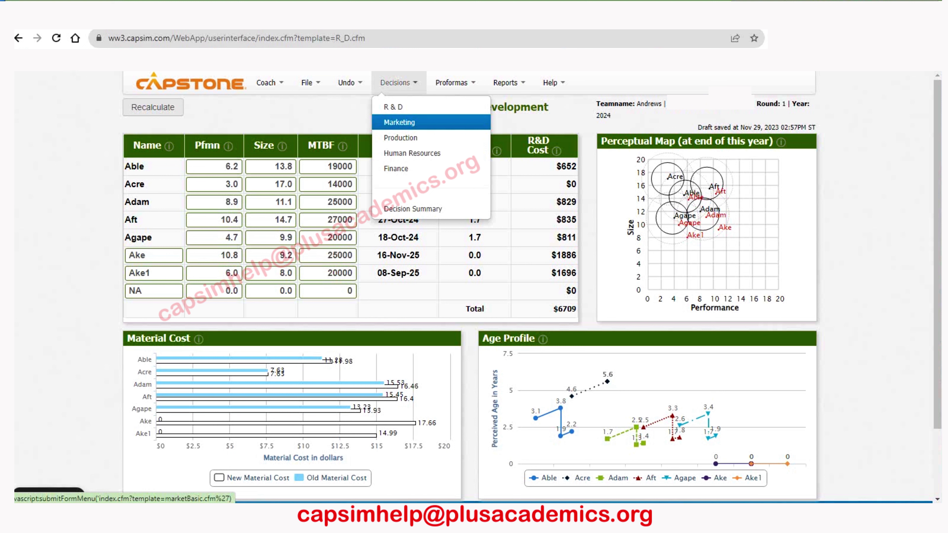
pyautogui.click(400, 123)
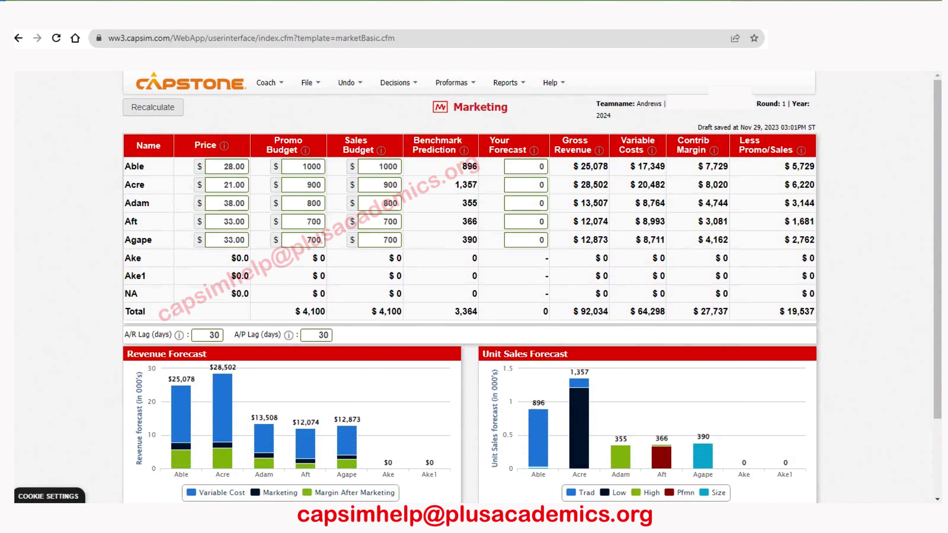
pyautogui.moveTo(477, 502)
pyautogui.click(547, 465)
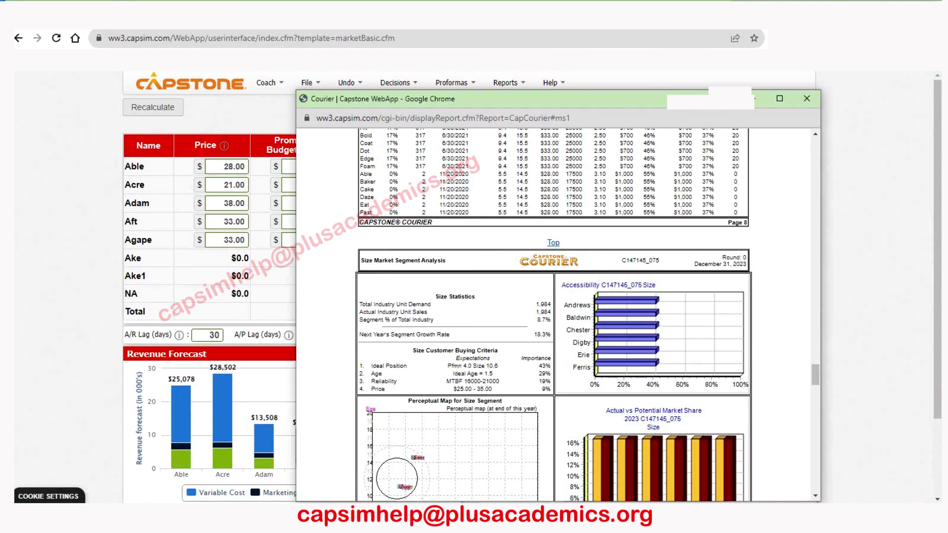
pyautogui.moveTo(815, 374); pyautogui.dragTo(815, 262)
pyautogui.scroll(-4, 552, 314)
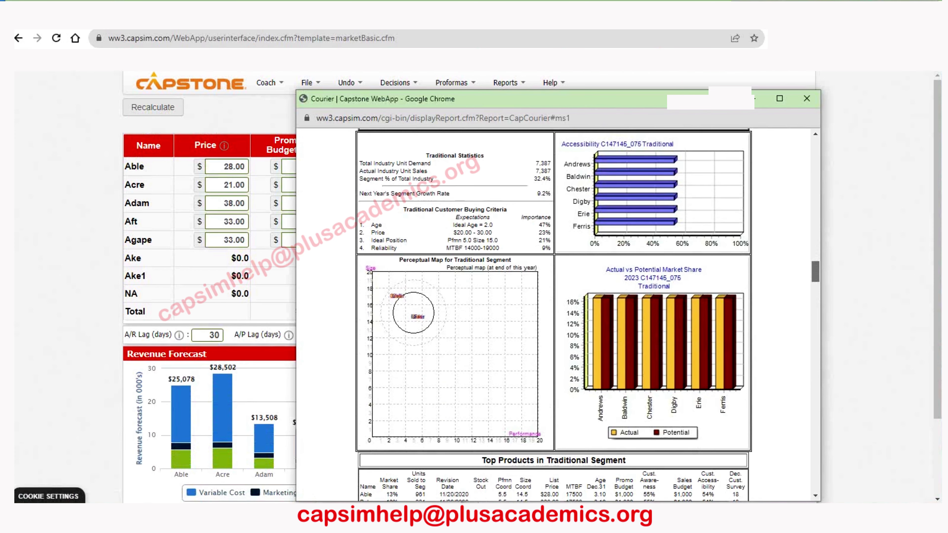
pyautogui.hotkey('alt', 'Tab')
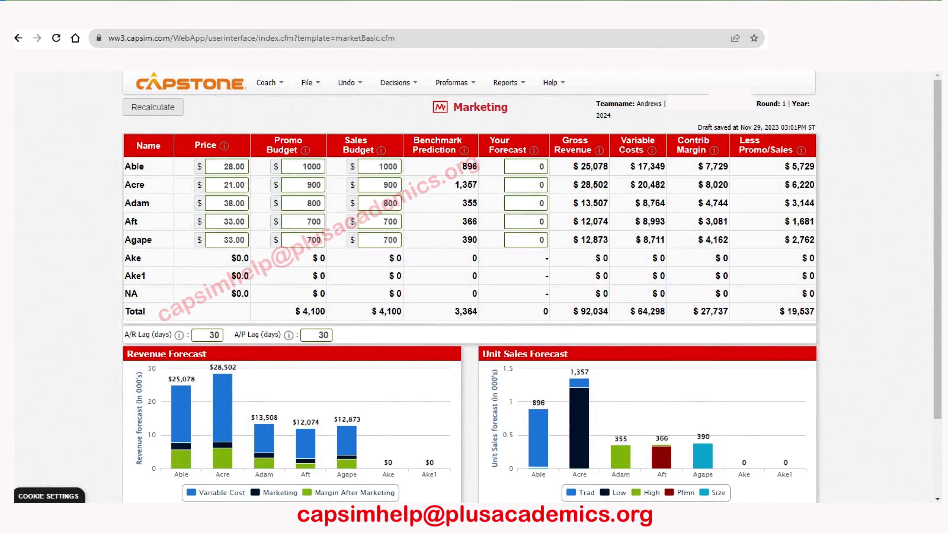
# - Read the Promo Budget explanation and examine the top products in the Courier's Traditional segment
pyautogui.click(304, 150)
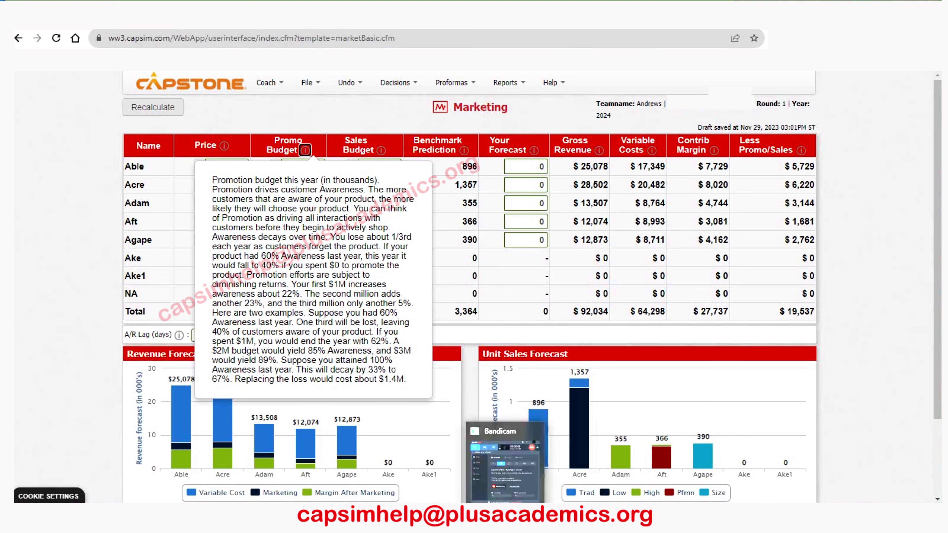
pyautogui.moveTo(478, 501)
pyautogui.click(537, 465)
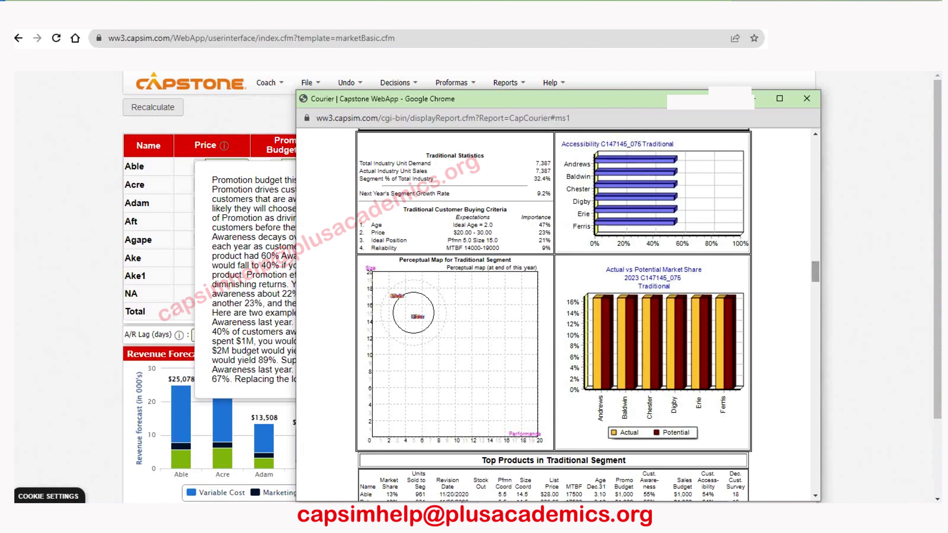
pyautogui.scroll(-5, 552, 314)
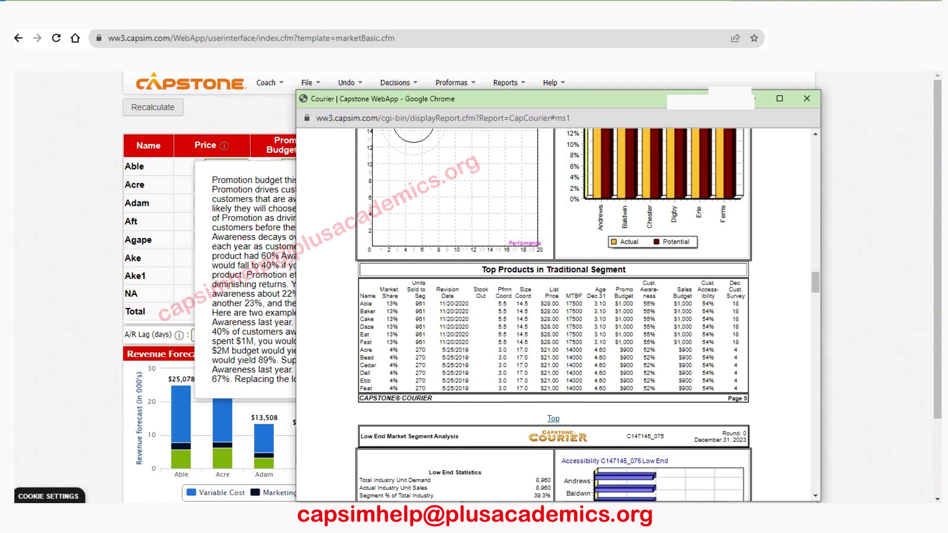
# - Return to the Marketing decisions and set Able's promo budget to 2150
pyautogui.moveTo(732, 304); pyautogui.dragTo(738, 304)
pyautogui.hotkey('alt', 'Tab')
pyautogui.click(320, 166)
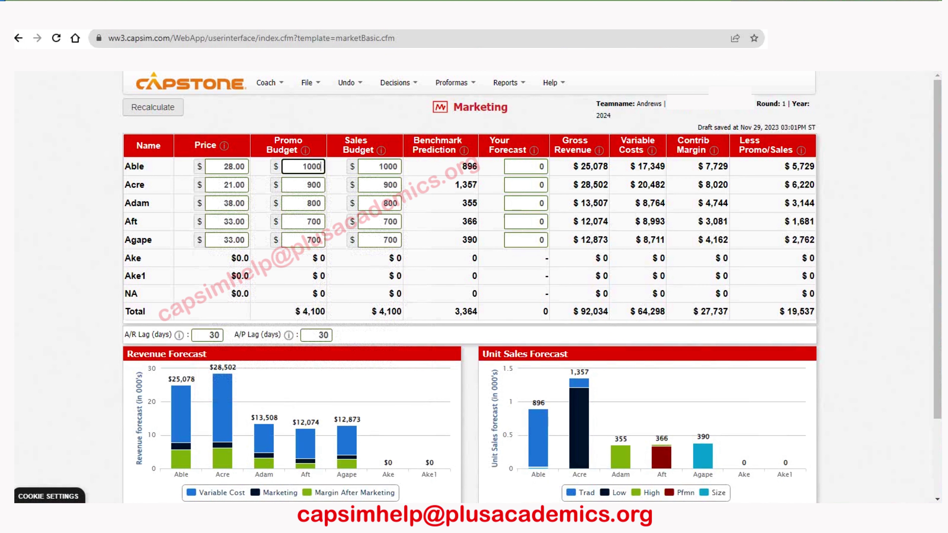
pyautogui.press('BackSpace')
pyautogui.press('BackSpace')
pyautogui.press('BackSpace')
pyautogui.press('BackSpace')
pyautogui.write('2')
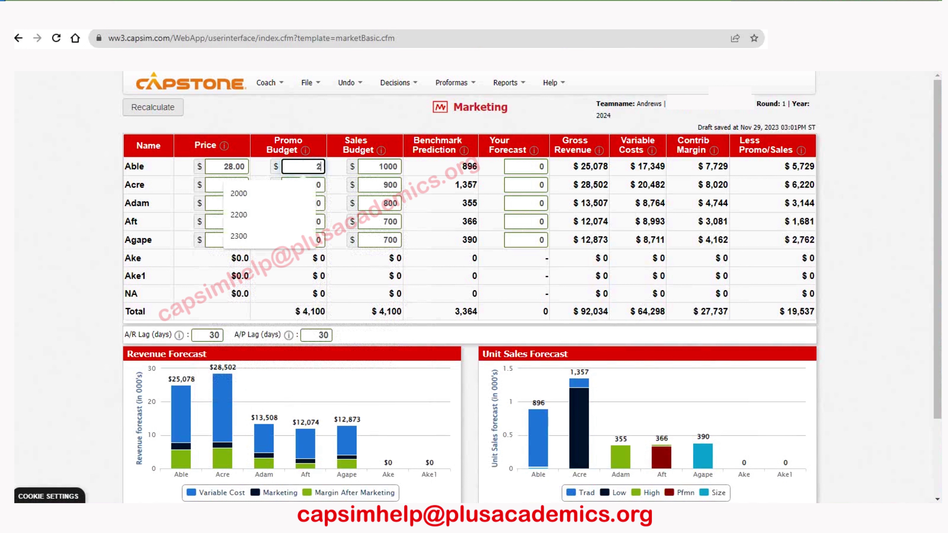
pyautogui.write('159')
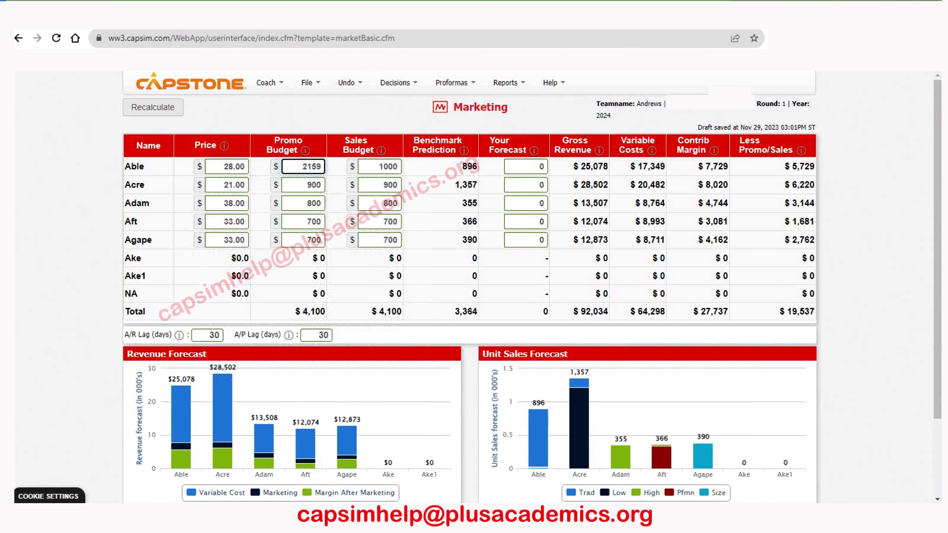
pyautogui.press('BackSpace')
pyautogui.write('0')
# - Read the Sales Budget explanation and set Able's sales budget to 2400
pyautogui.click(381, 150)
pyautogui.scroll(-1, 473, 287)
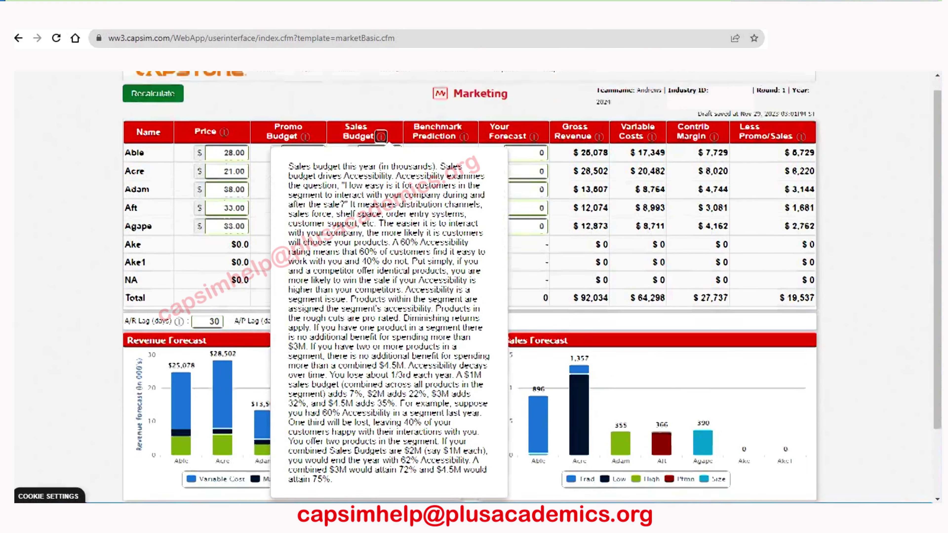
pyautogui.scroll(-1, 475, 287)
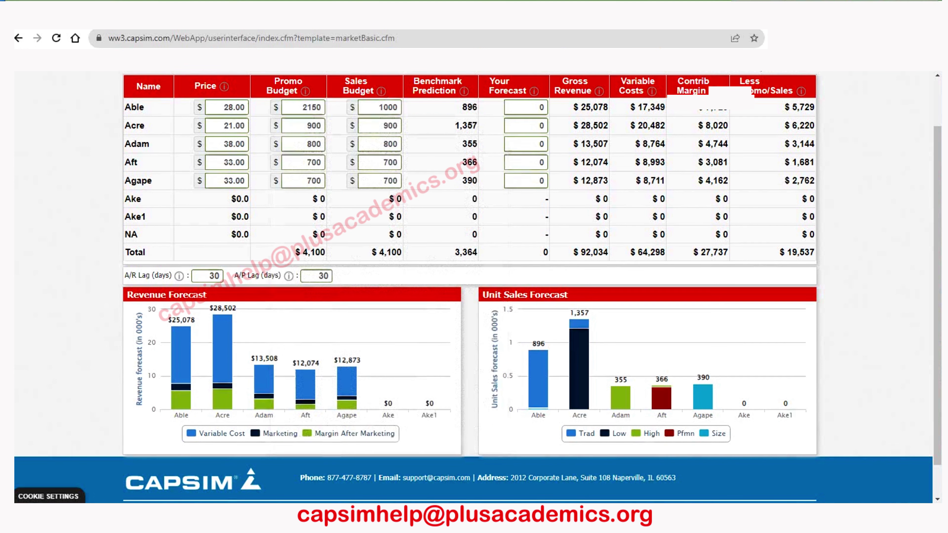
pyautogui.click(380, 107)
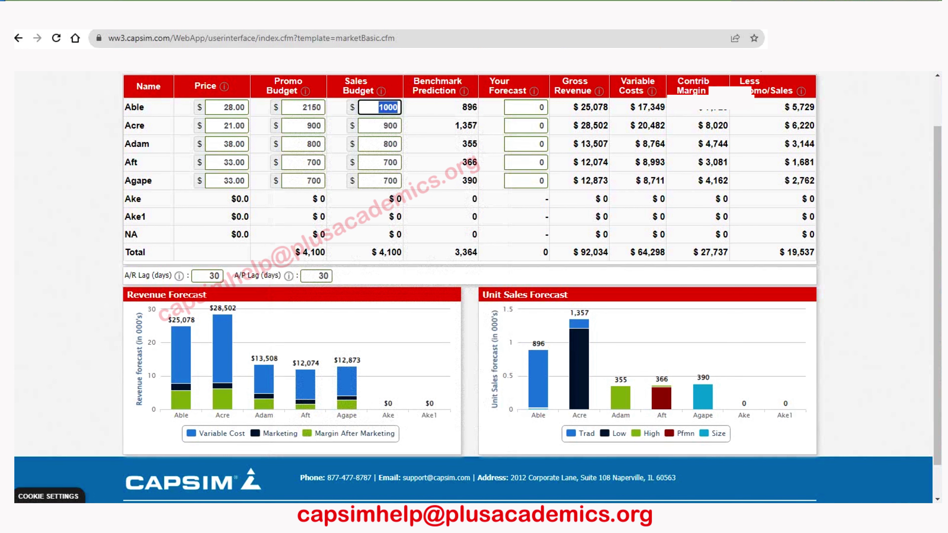
pyautogui.write('2')
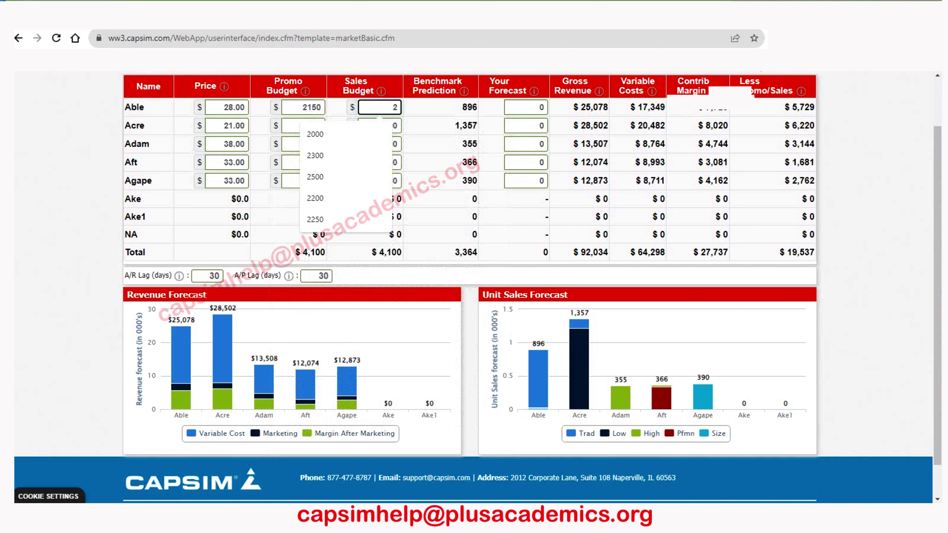
pyautogui.write('400')
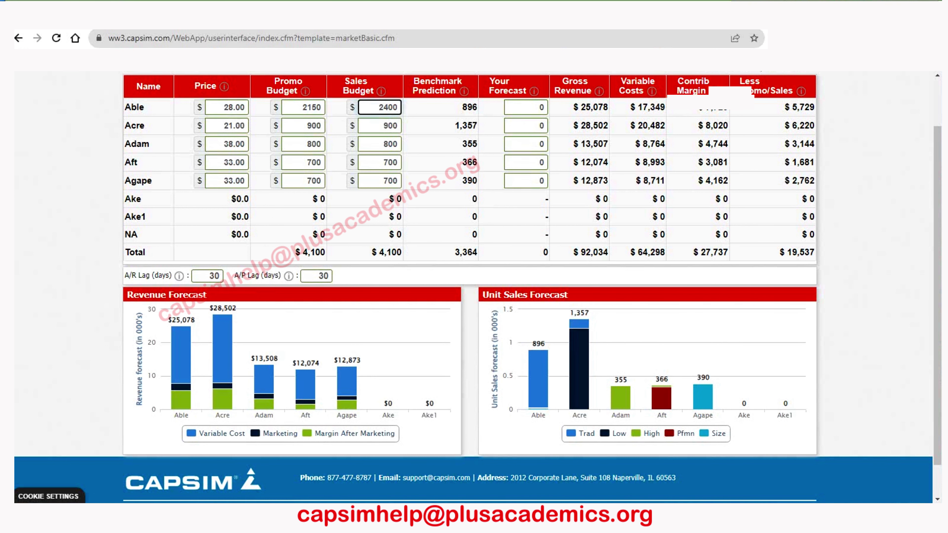
# - Set Able's price to 20.50 and recalculate the marketing decisions
pyautogui.click(226, 107)
pyautogui.write('2')
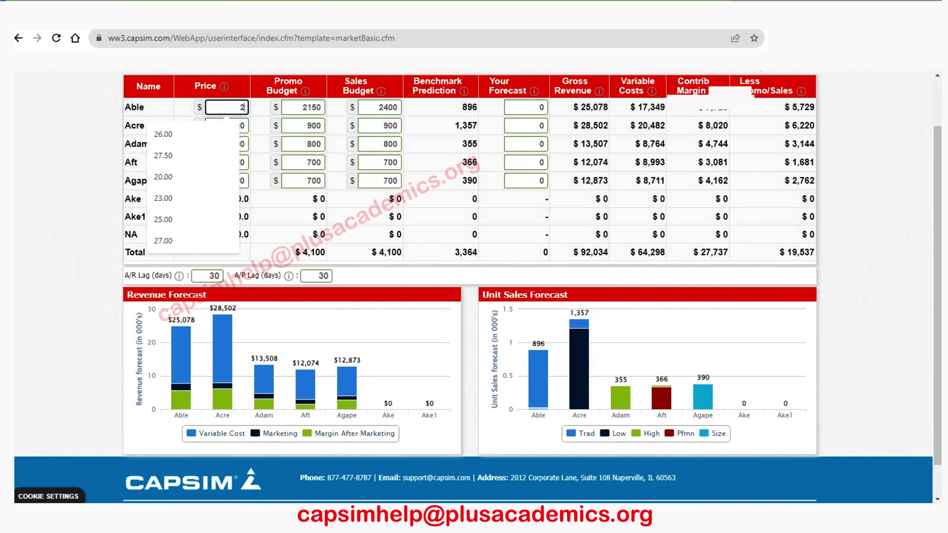
pyautogui.write('0.5')
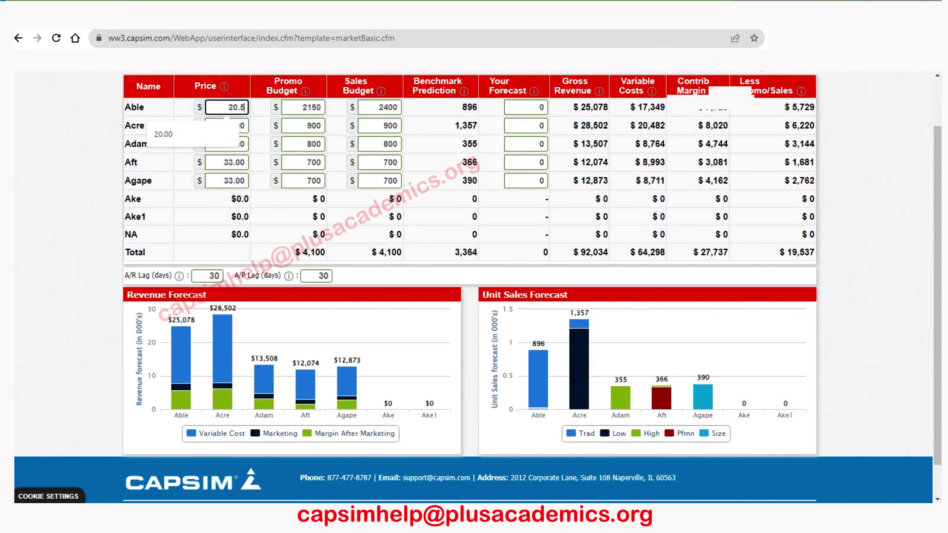
pyautogui.scroll(2, 473, 287)
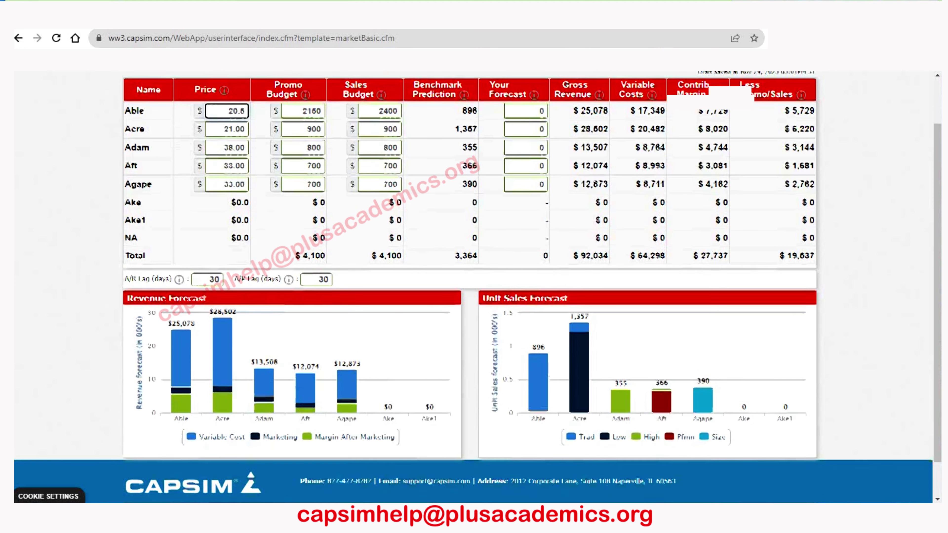
pyautogui.click(152, 107)
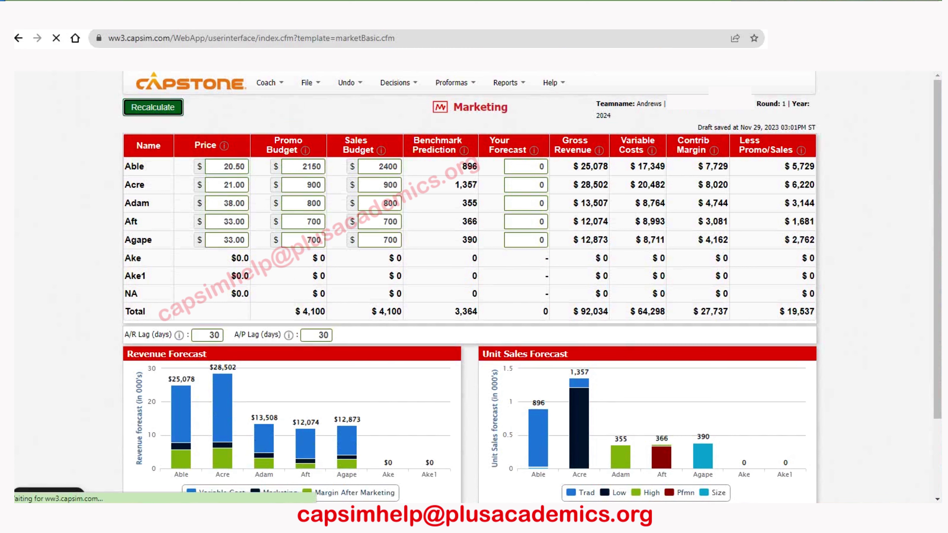
# - Enter 1350 as Able's own sales forecast and compare it with Able's benchmark prediction
pyautogui.click(538, 166)
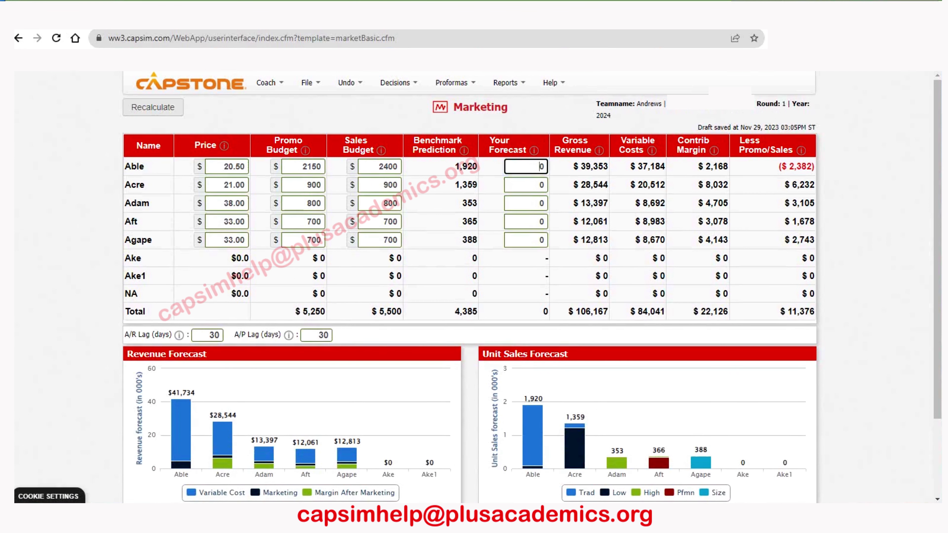
pyautogui.write('135')
pyautogui.press('Tab')
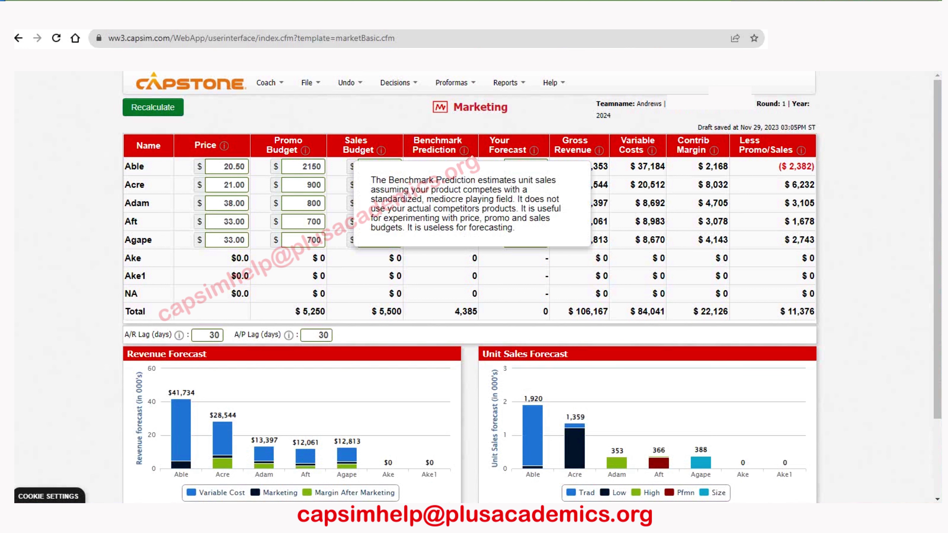
pyautogui.moveTo(454, 166); pyautogui.dragTo(477, 166)
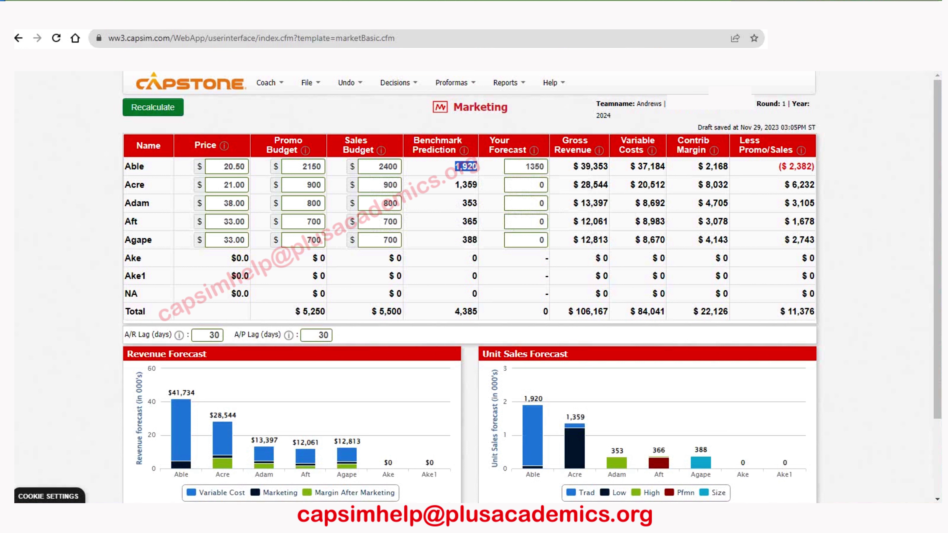
pyautogui.click(471, 166)
# - Examine the Low End top products, the Traditional segment statistics and the Low End customer buying criteria in the Courier report
pyautogui.moveTo(463, 501)
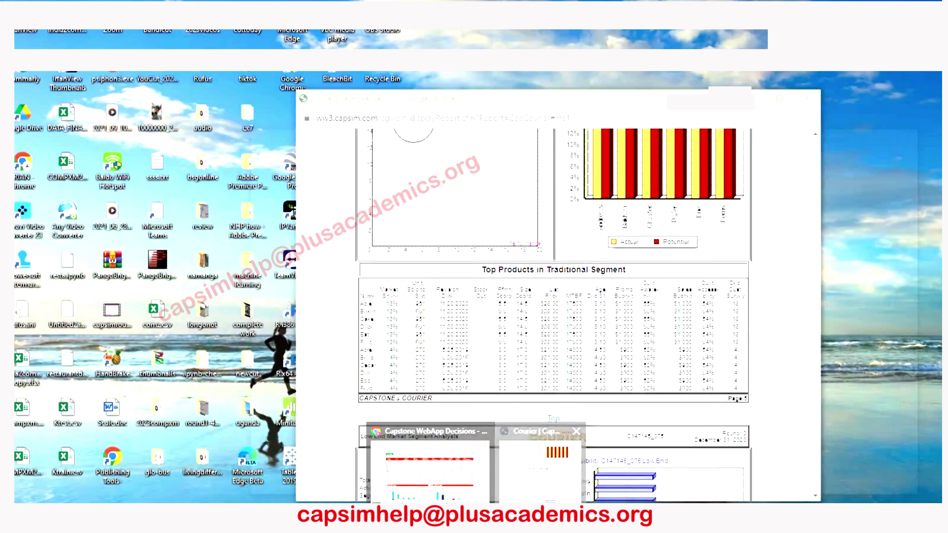
pyautogui.click(538, 463)
pyautogui.moveTo(815, 283); pyautogui.dragTo(815, 309)
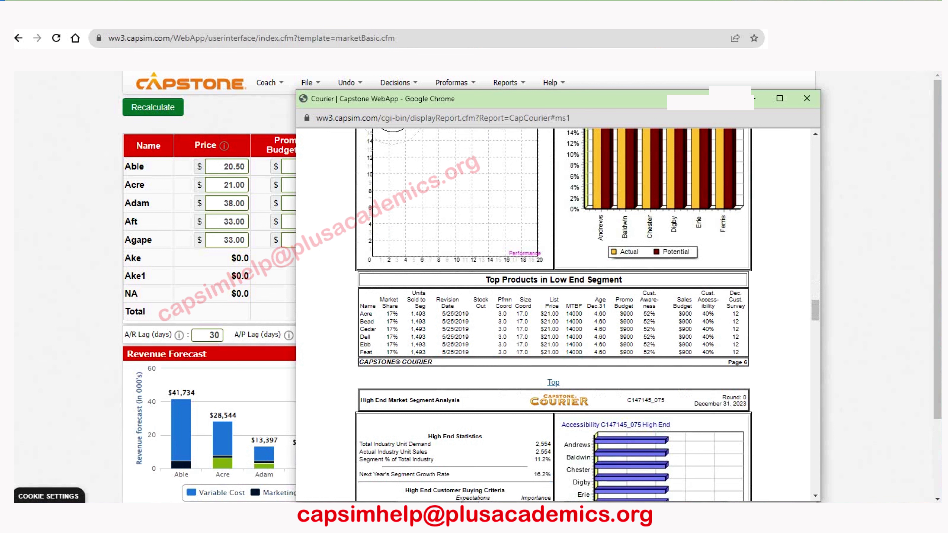
pyautogui.moveTo(738, 314); pyautogui.dragTo(732, 313)
pyautogui.moveTo(543, 313); pyautogui.dragTo(551, 314)
pyautogui.moveTo(815, 310); pyautogui.dragTo(815, 310)
pyautogui.scroll(15, 553, 314)
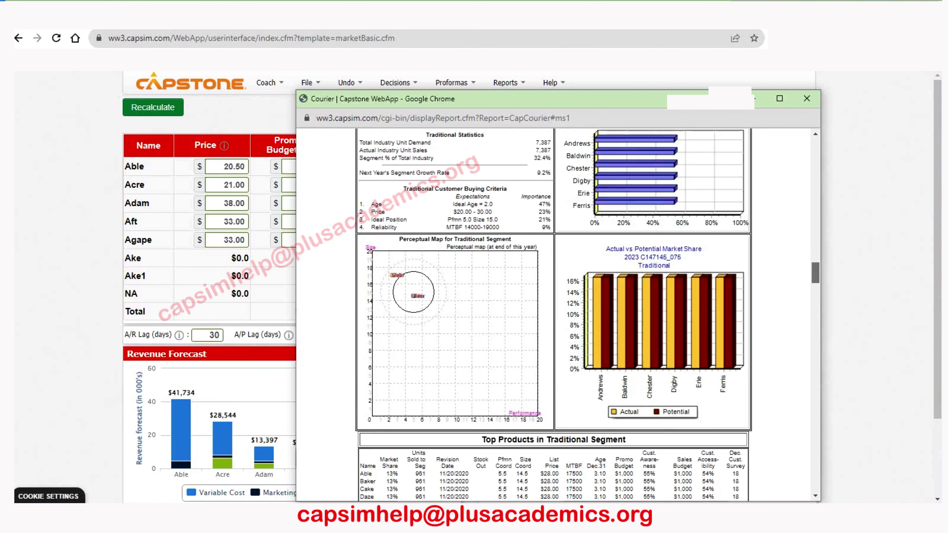
pyautogui.scroll(-1, 553, 314)
pyautogui.scroll(3, 553, 315)
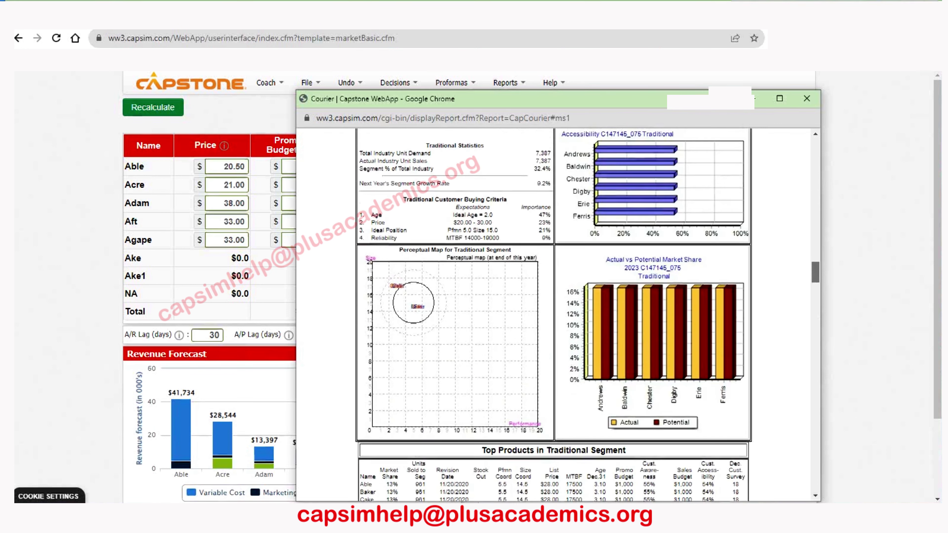
pyautogui.scroll(-10, 553, 314)
pyautogui.scroll(-2, 553, 315)
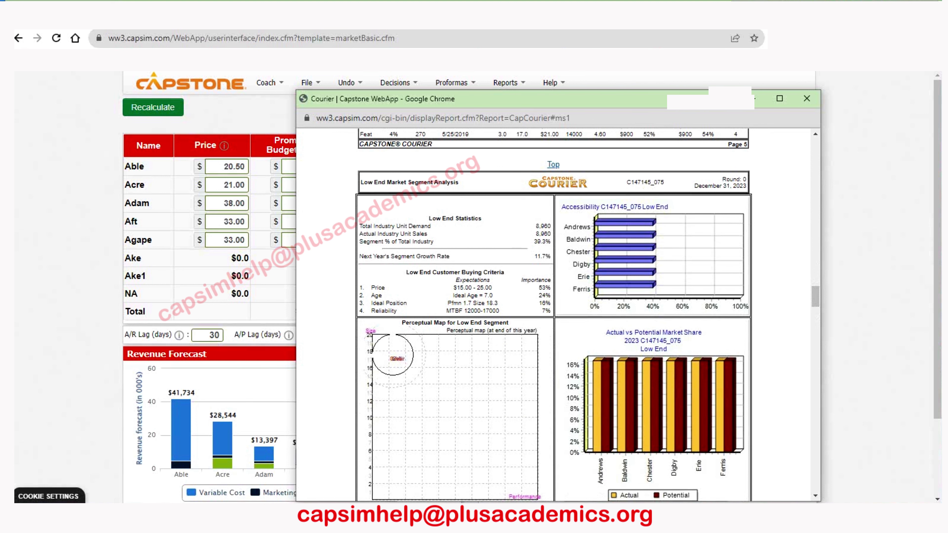
# - Return to the Marketing decisions and set Acre's price to 20.00
pyautogui.hotkey('alt', 'Tab')
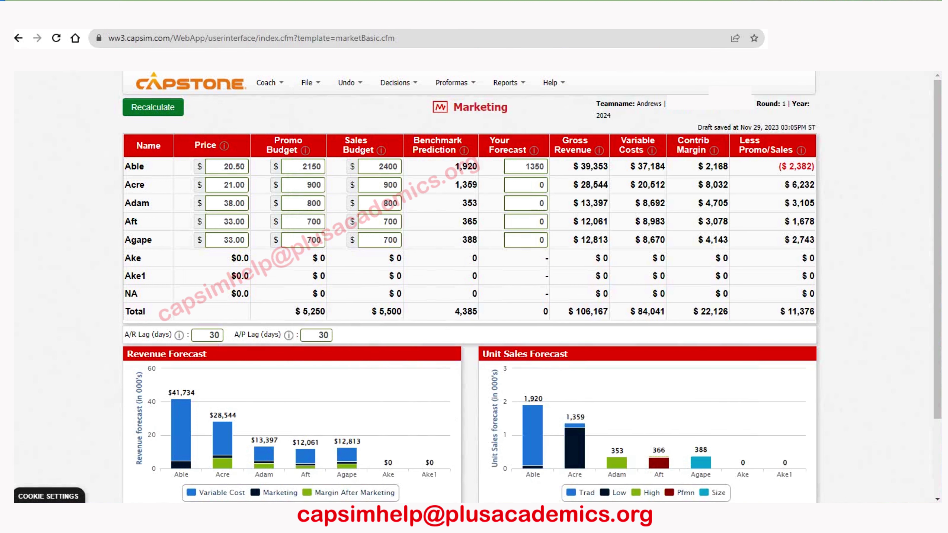
pyautogui.doubleClick(233, 184)
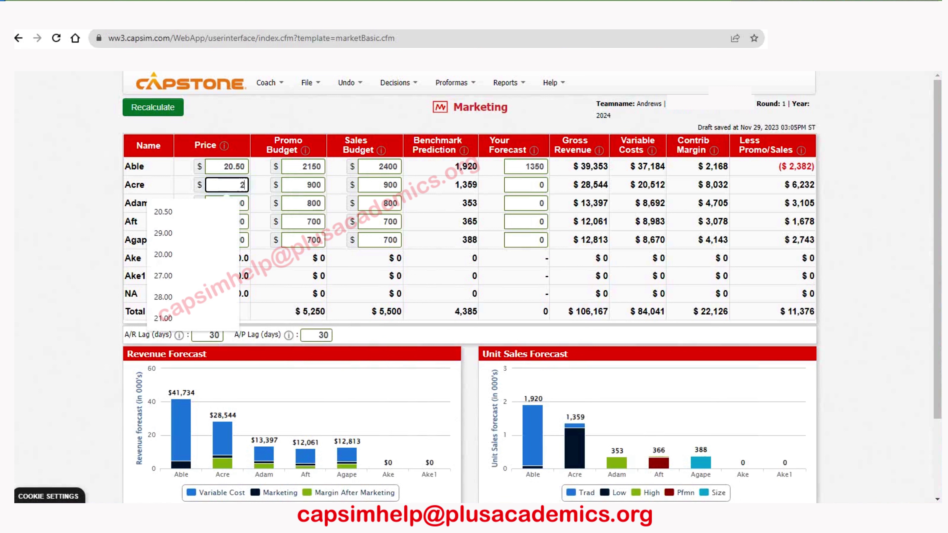
pyautogui.write('0')
pyautogui.press('Tab')
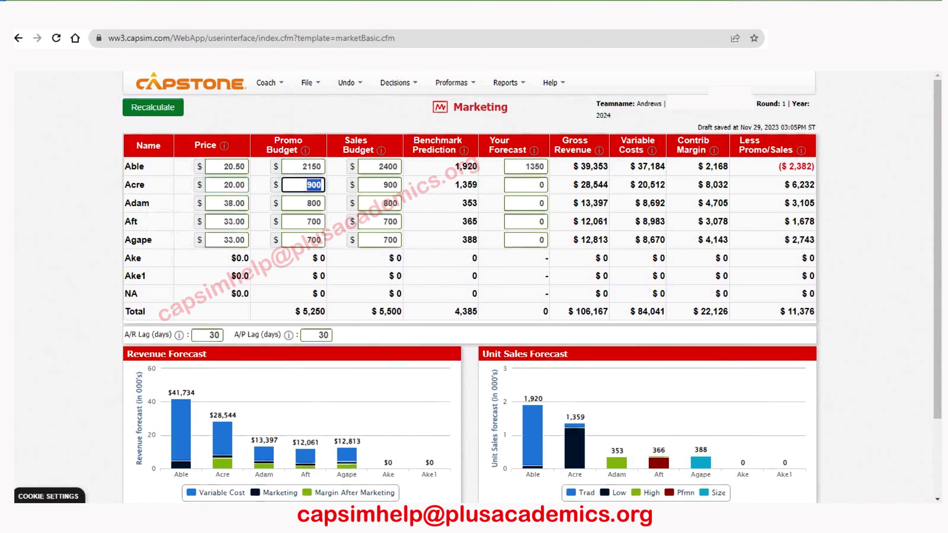
# - Set Acre's promo budget to 2200 and its sales budget to 2300
pyautogui.write('21')
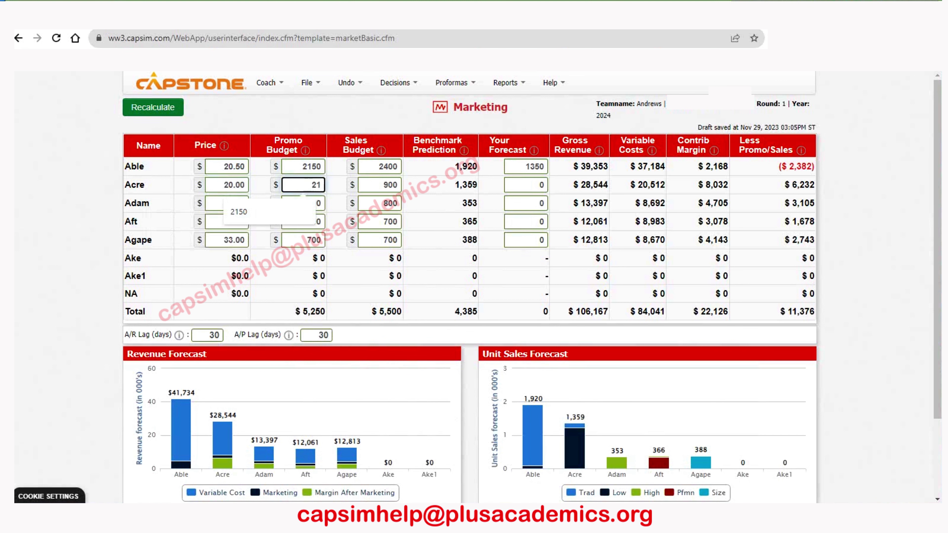
pyautogui.press('BackSpace')
pyautogui.write('200')
pyautogui.press('Tab')
pyautogui.write('2300')
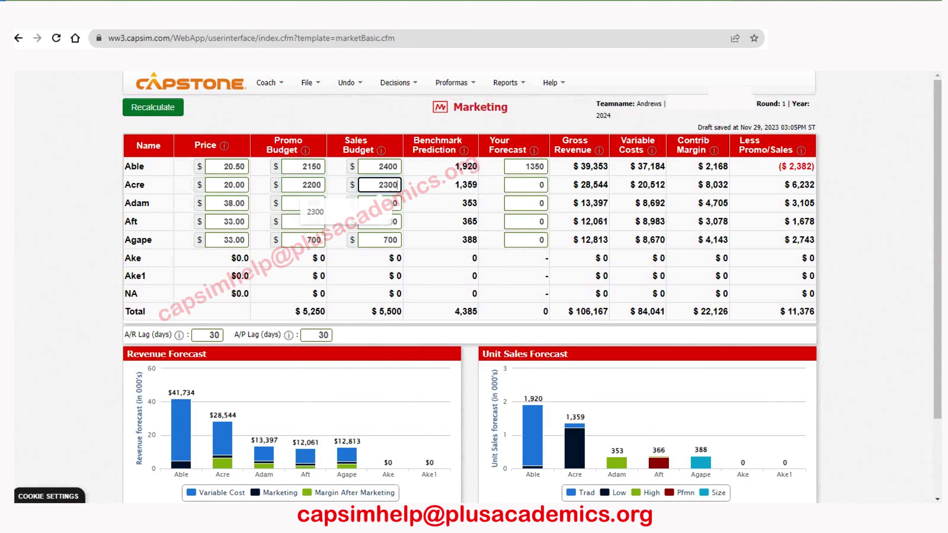
pyautogui.press('Escape')
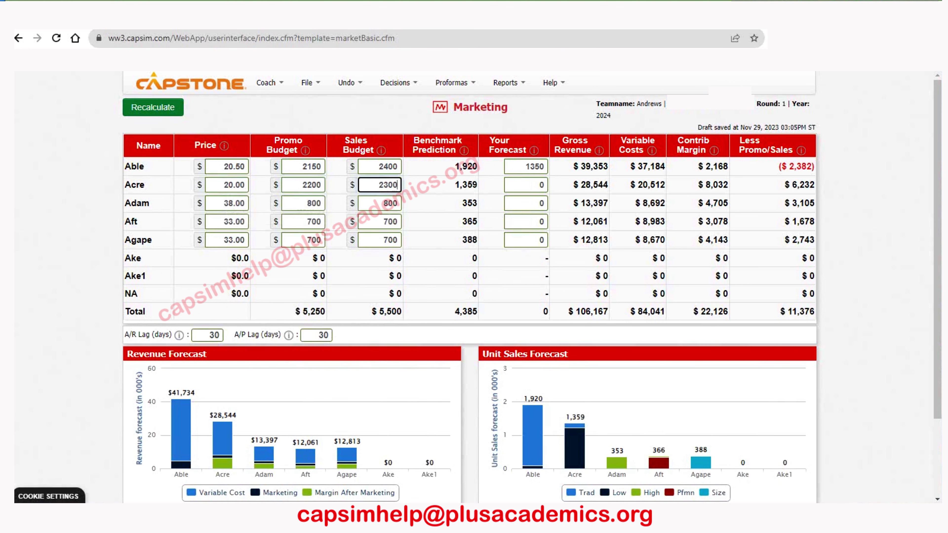
# - Review the Low End segment's demand, growth rate and top product sales in the Courier report to estimate Acre's forecast
pyautogui.moveTo(477, 513)
pyautogui.click(541, 465)
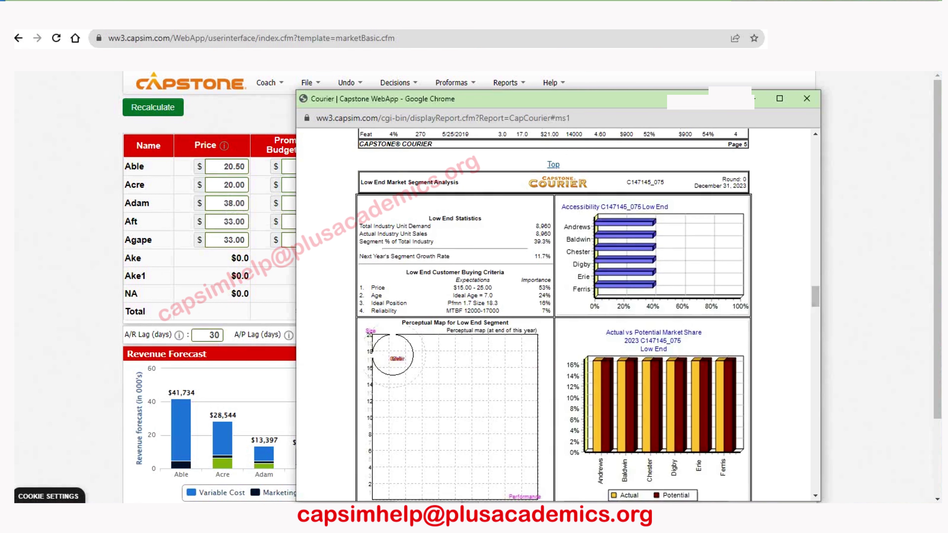
pyautogui.moveTo(815, 297); pyautogui.dragTo(815, 310)
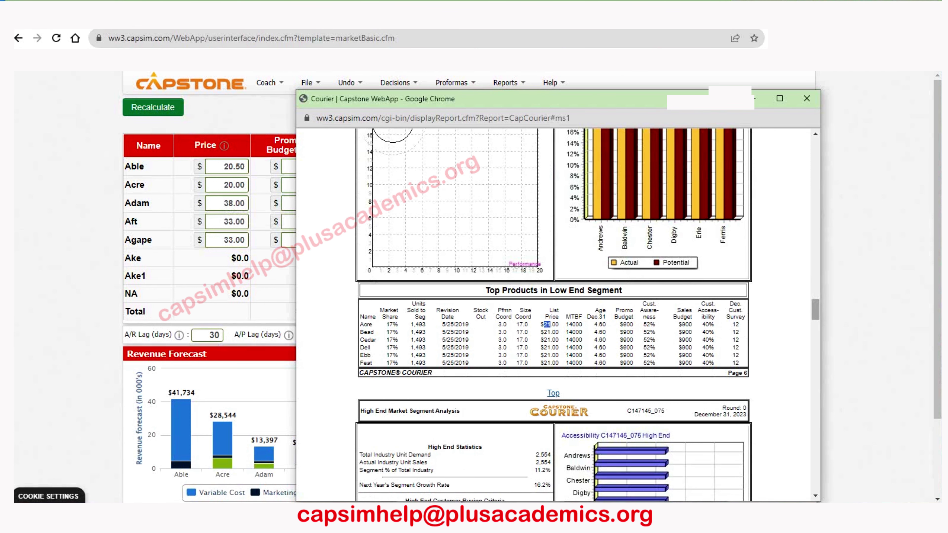
pyautogui.scroll(5, 552, 313)
pyautogui.scroll(1, 552, 313)
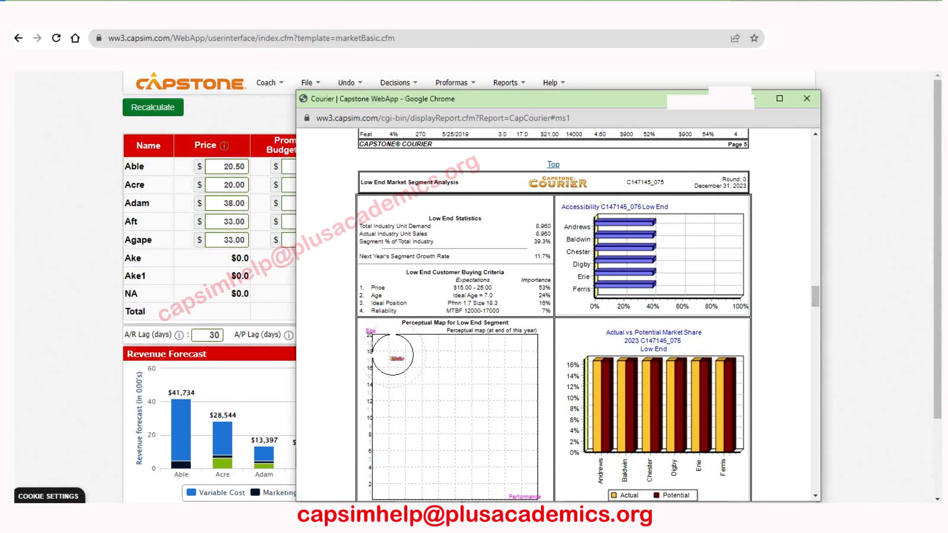
pyautogui.moveTo(815, 296); pyautogui.dragTo(815, 317)
pyautogui.scroll(1, 553, 297)
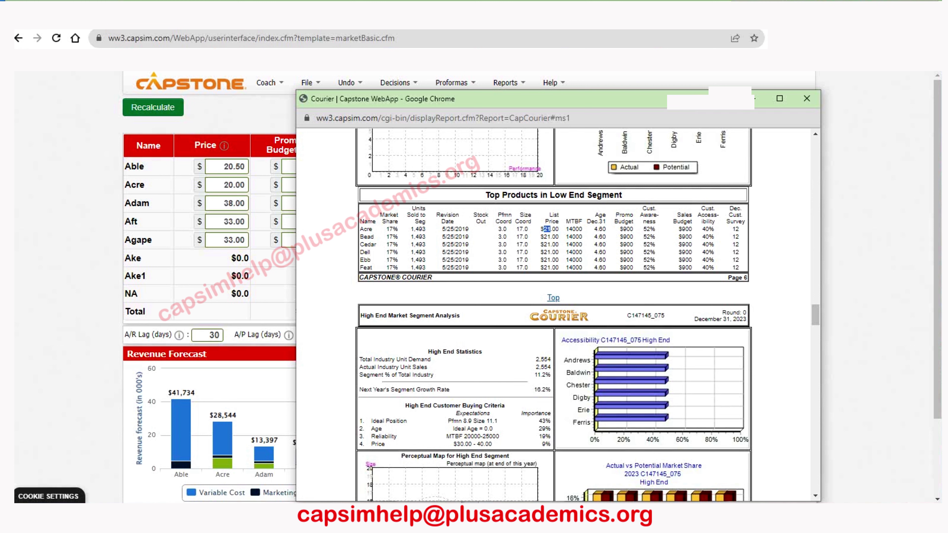
# - Enter 2050 as Acre's own sales forecast in the Marketing decisions
pyautogui.hotkey('alt', 'Tab')
pyautogui.click(539, 185)
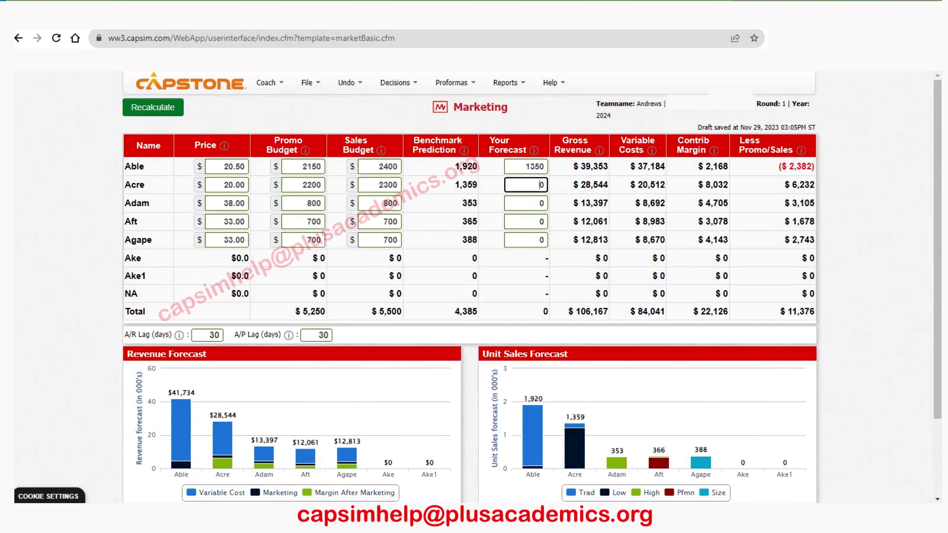
pyautogui.write('25')
pyautogui.press('BackSpace')
pyautogui.write('050')
# - Set Able's price to 20.70 and recalculate the marketing decisions
pyautogui.click(233, 166)
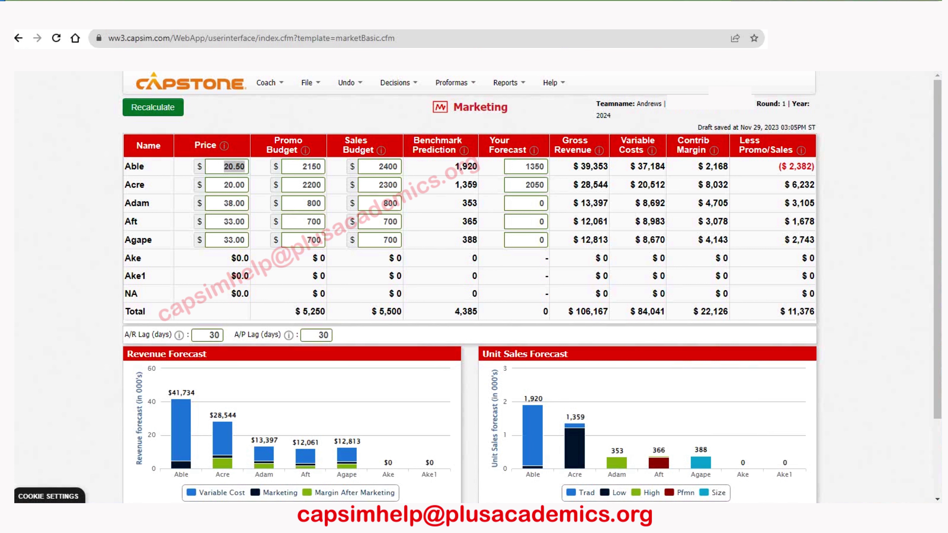
pyautogui.write('2')
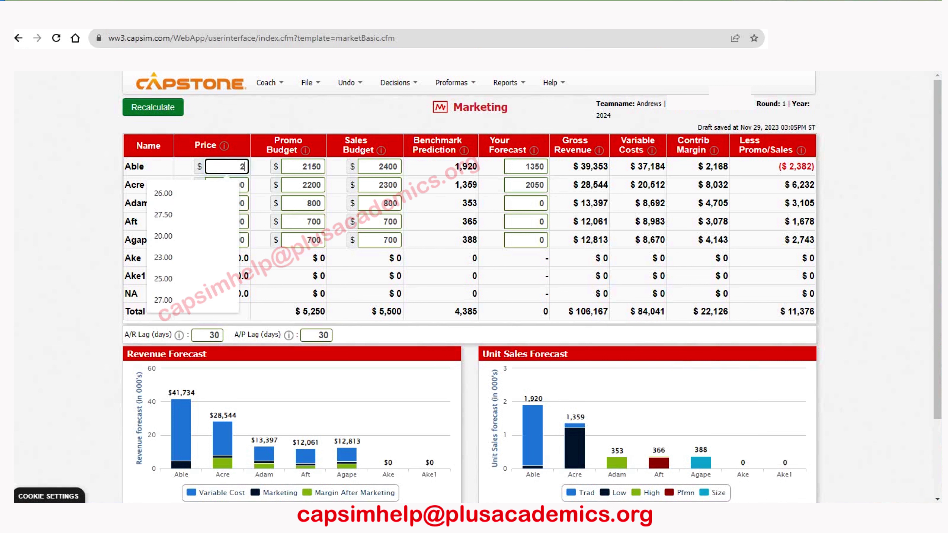
pyautogui.write('0.70')
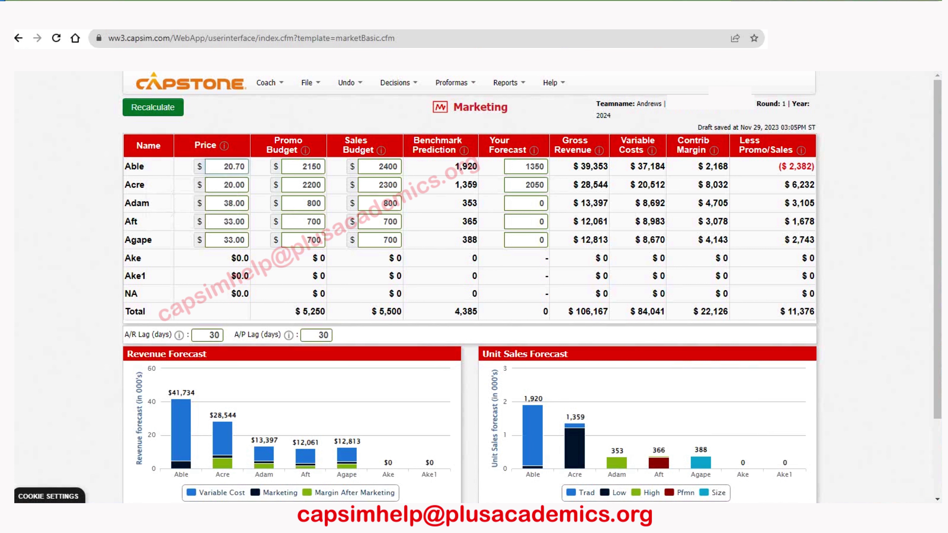
pyautogui.click(152, 107)
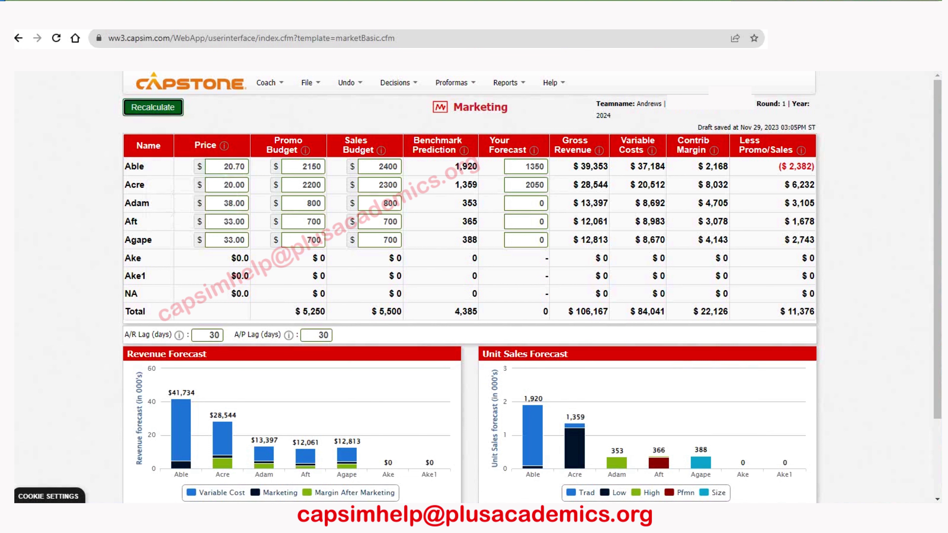
# - Set Able's price to 27.50 and recalculate the marketing decisions
pyautogui.click(233, 166)
pyautogui.doubleClick(232, 167)
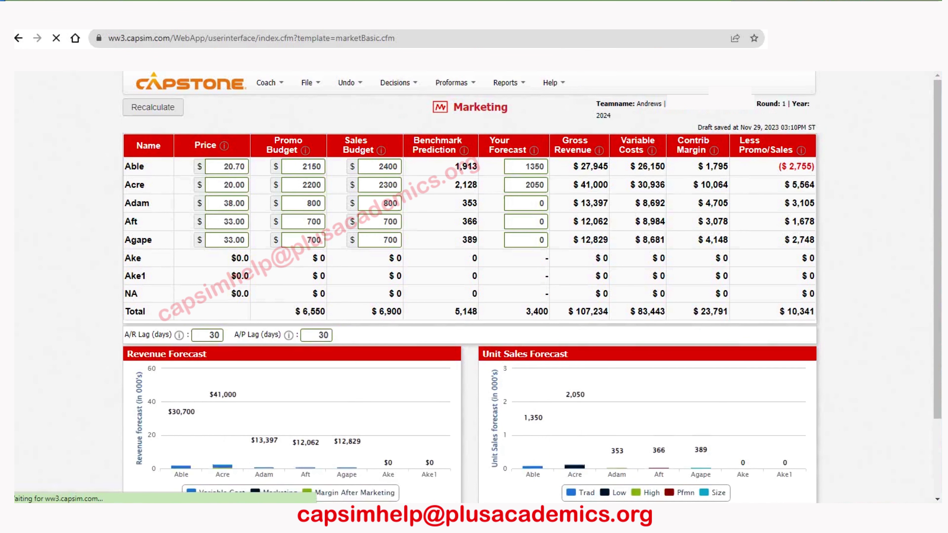
pyautogui.write('27.5')
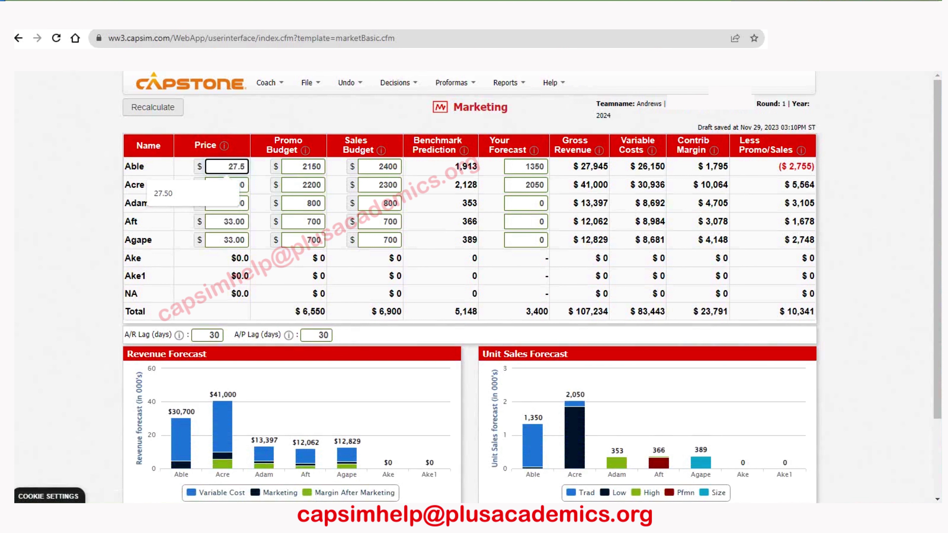
pyautogui.click(152, 107)
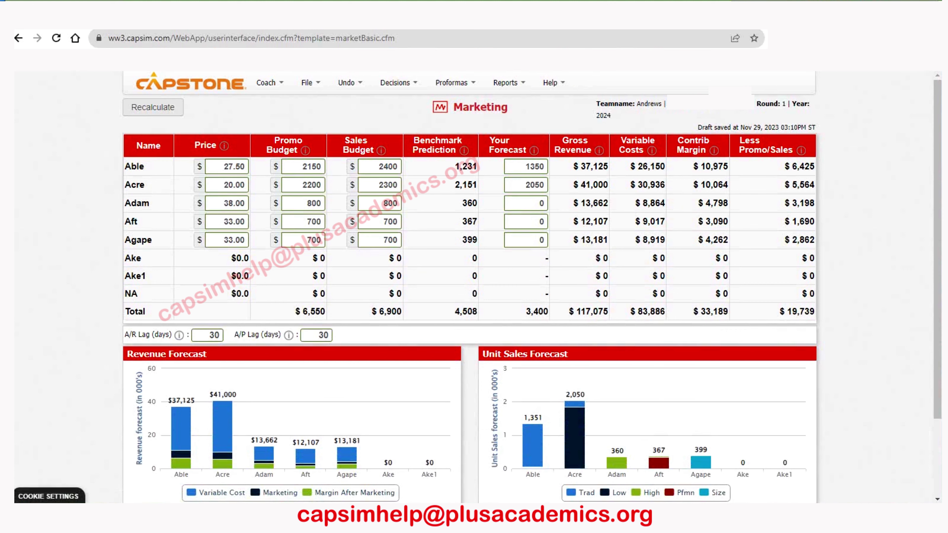
# - Review the High End segment's demand, growth rate, buying criteria and top products in the Courier report
pyautogui.moveTo(478, 517)
pyautogui.click(546, 483)
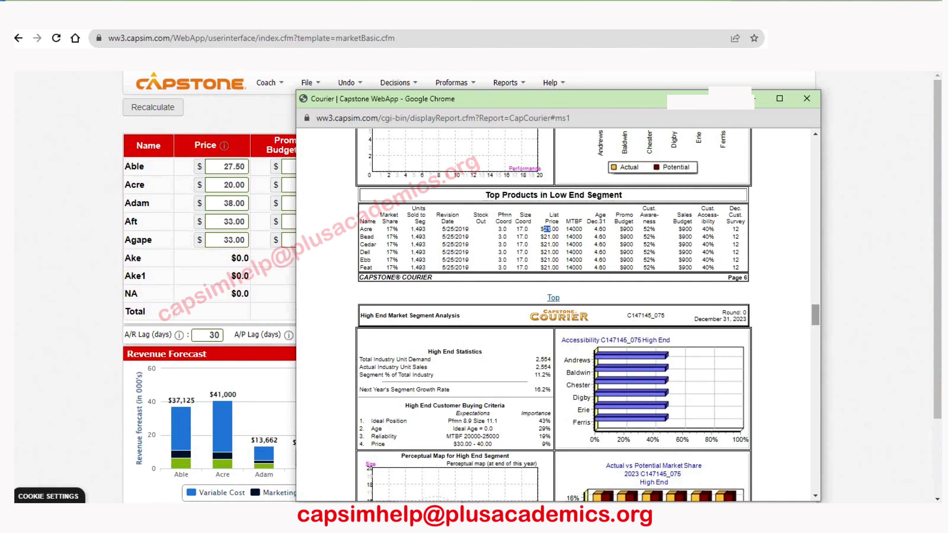
pyautogui.scroll(-10, 815, 315)
pyautogui.scroll(10, 553, 315)
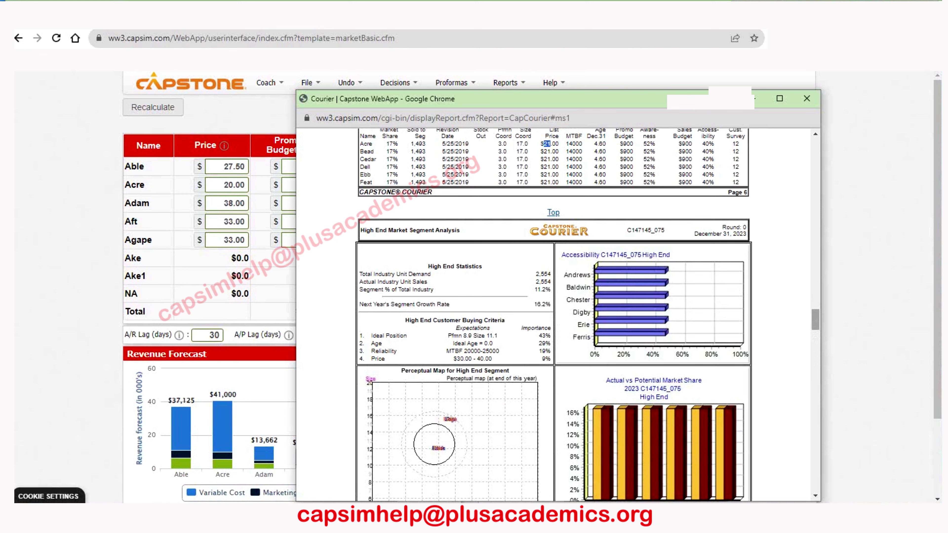
pyautogui.scroll(-6, 553, 315)
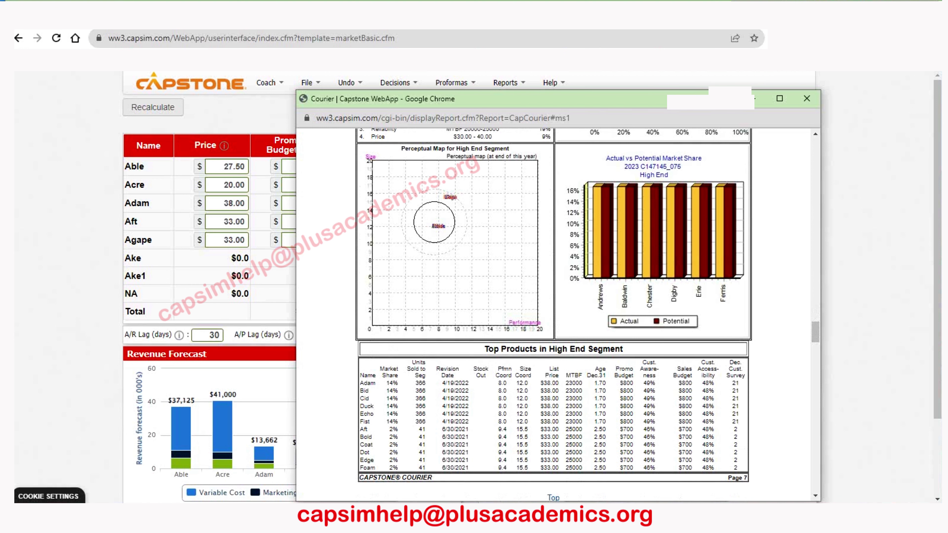
# - Return to the Marketing decisions and set Adam's promo budget to 2050 and its sales budget to 2100
pyautogui.hotkey('alt', 'Tab')
pyautogui.click(307, 203)
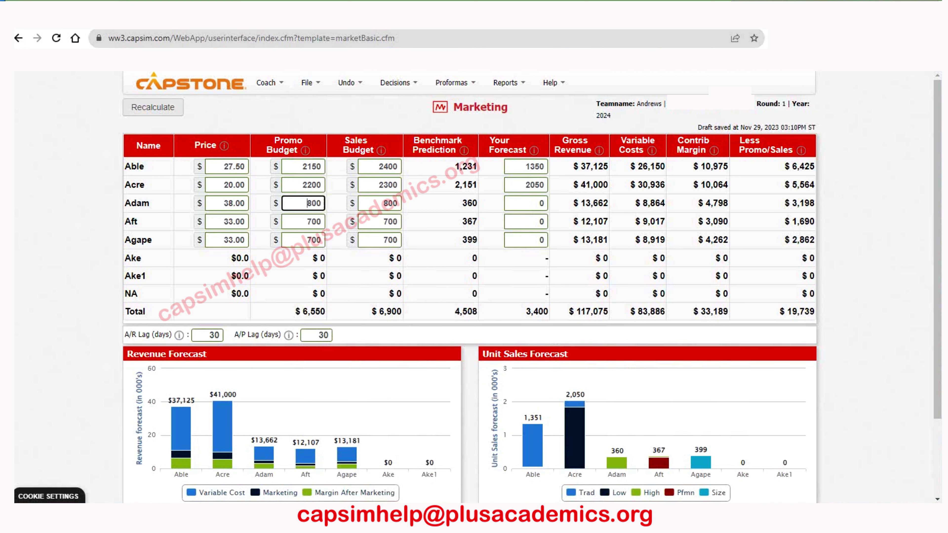
pyautogui.doubleClick(307, 202)
pyautogui.write('2050')
pyautogui.press('Tab')
pyautogui.write('2100')
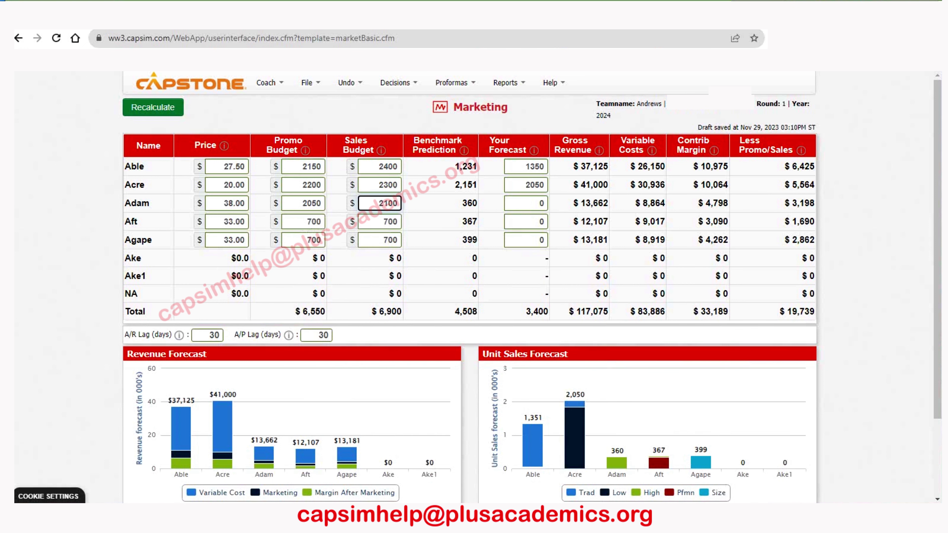
# - Enter 490 as Adam's own sales forecast and recalculate the marketing decisions
pyautogui.press('Tab')
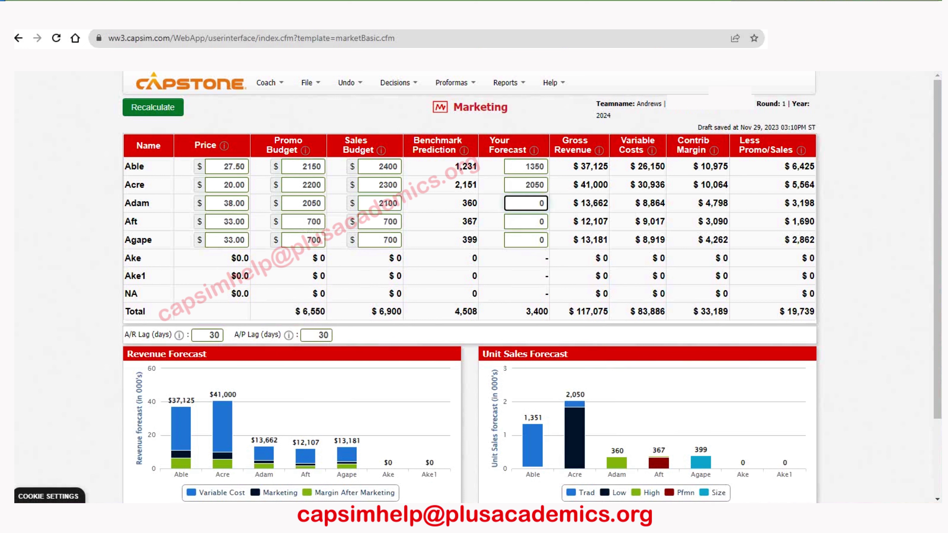
pyautogui.write('9')
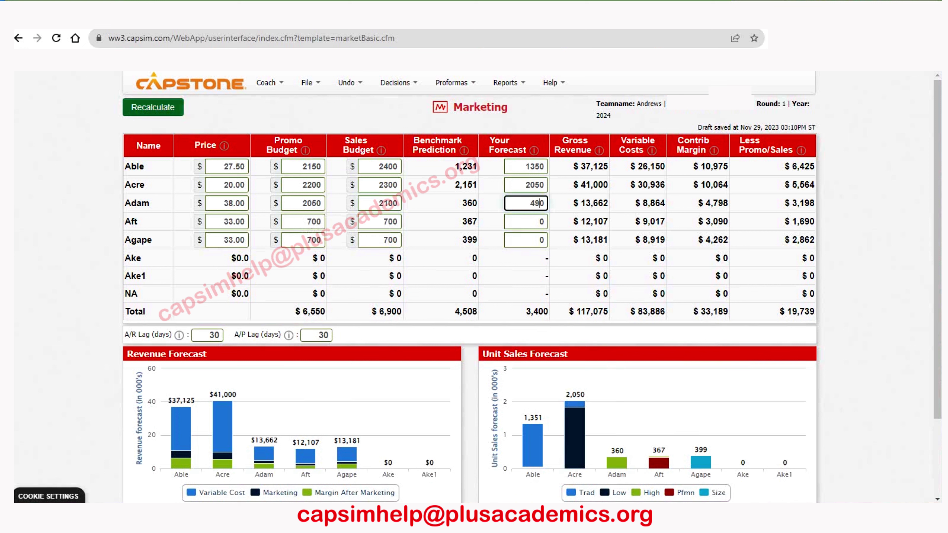
pyautogui.click(152, 107)
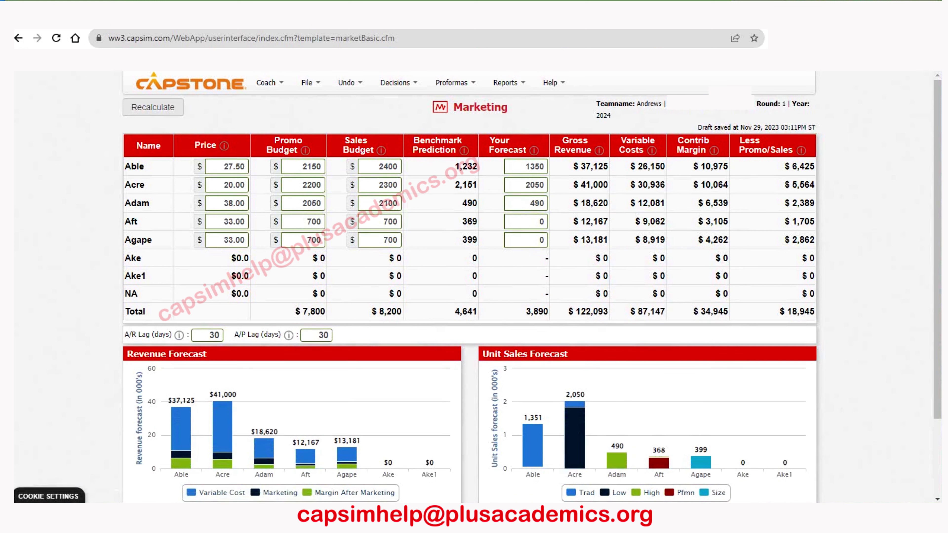
# - Switch back to the Courier report to consult the market segment data
pyautogui.moveTo(477, 523)
pyautogui.click(541, 467)
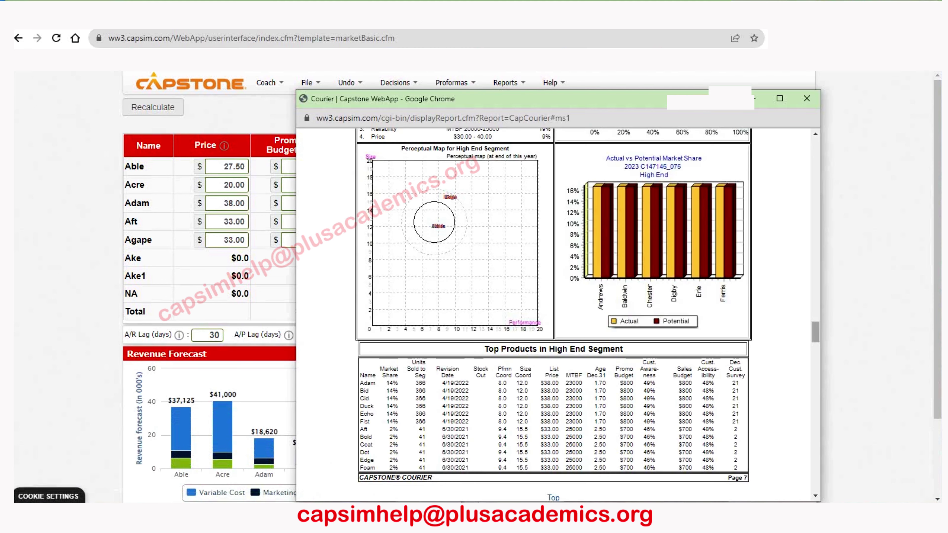
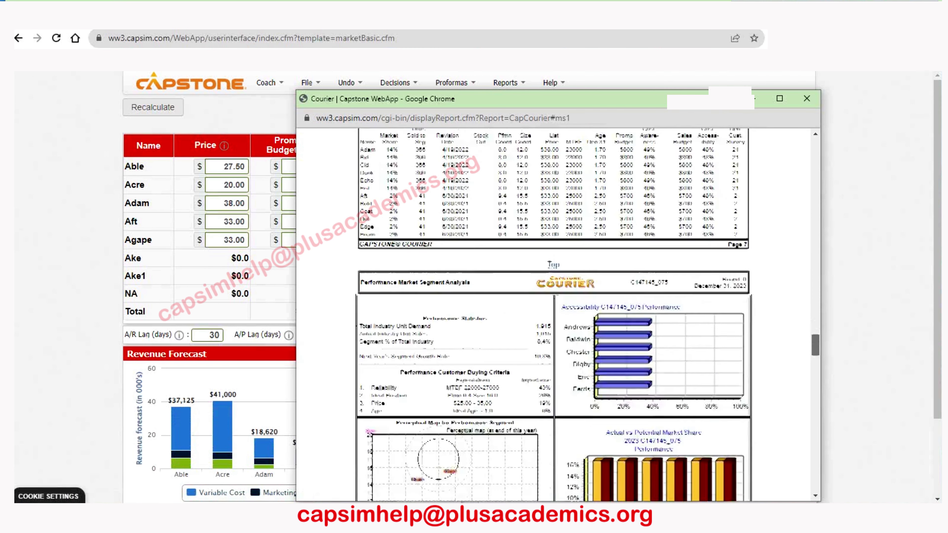
pyautogui.scroll(-1, 553, 314)
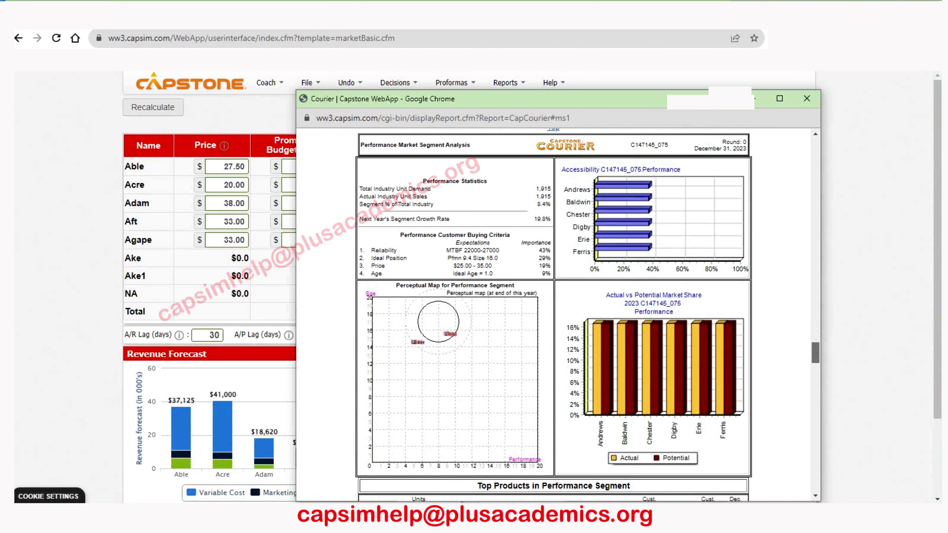
# - Review the Performance segment's statistics, customer buying criteria and top products in the Courier report
pyautogui.scroll(-3, 554, 315)
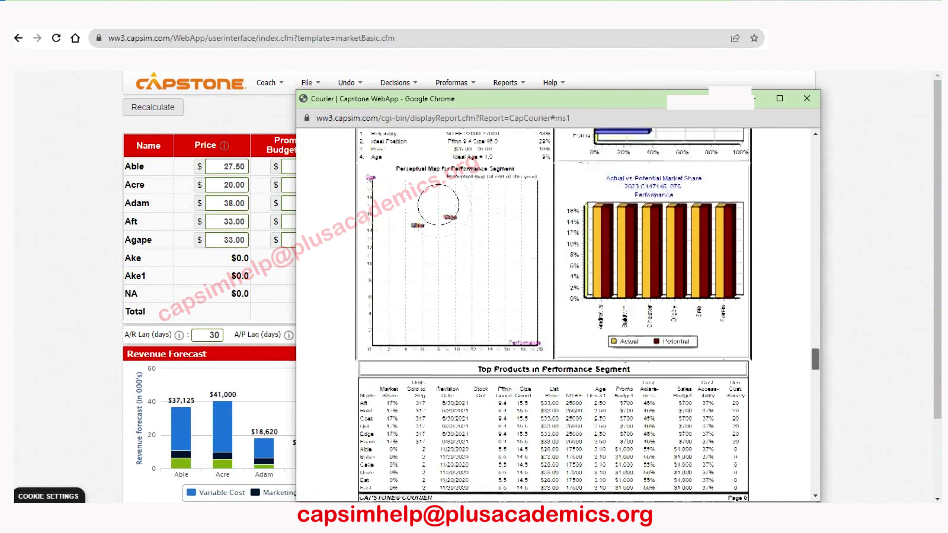
pyautogui.scroll(-3, 553, 315)
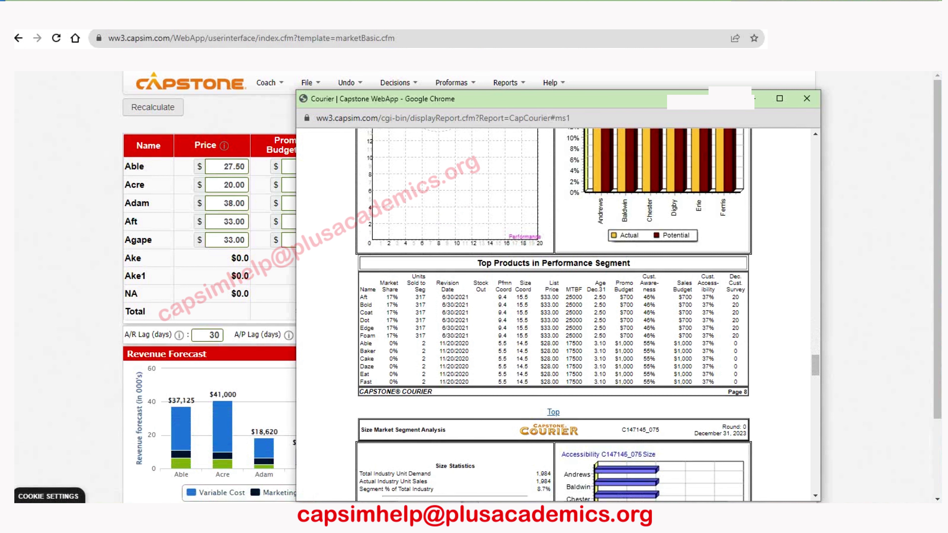
# - Return to the Marketing decisions and set Aft's promo budget to 2050 and its sales budget to 2100
pyautogui.hotkey('alt', 'Tab')
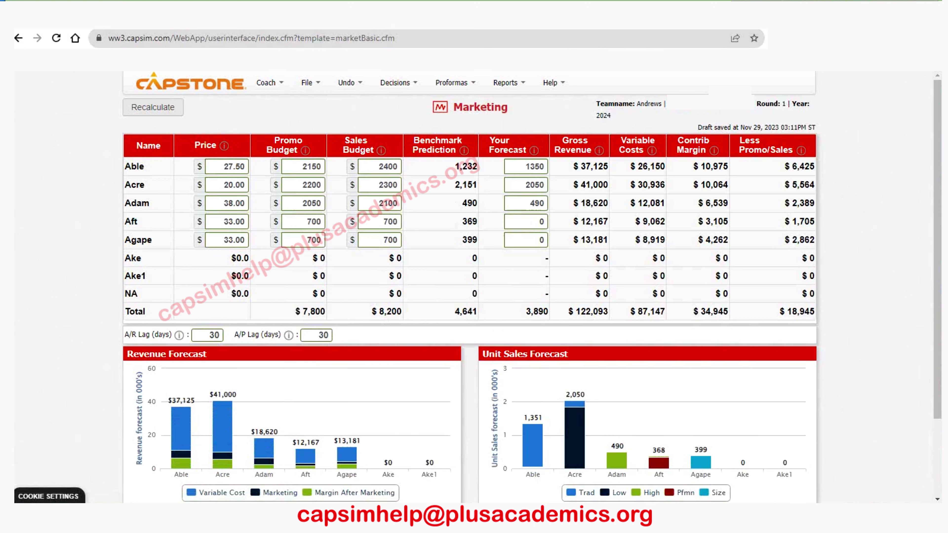
pyautogui.doubleClick(312, 221)
pyautogui.write('2')
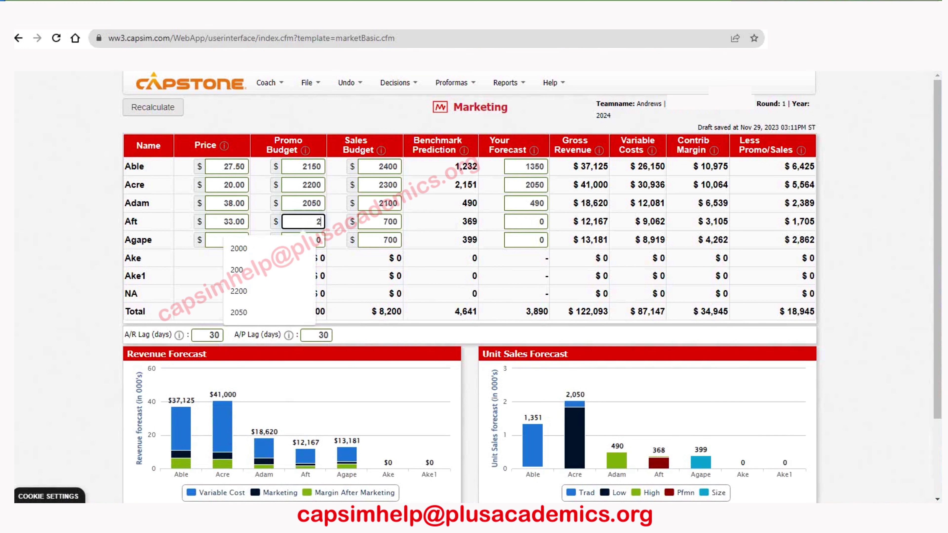
pyautogui.write('05')
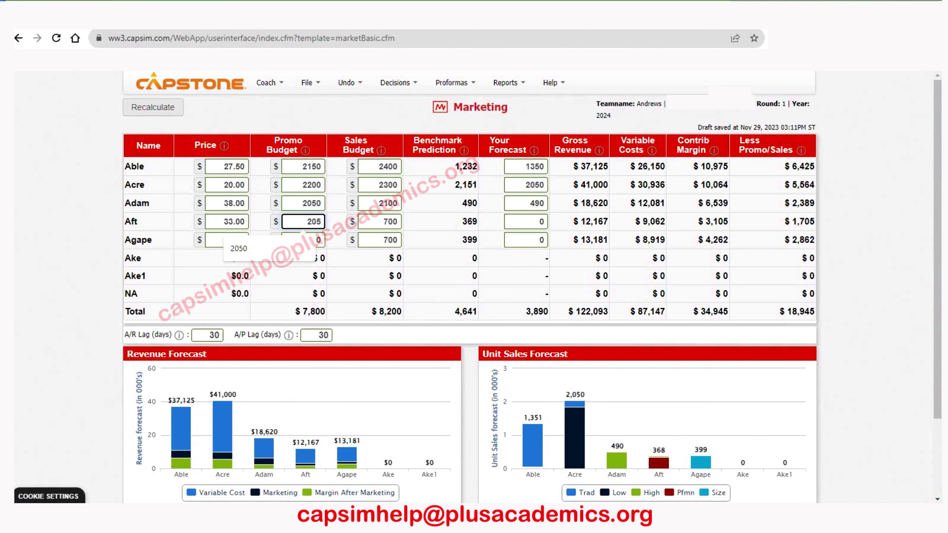
pyautogui.write('0')
pyautogui.press('Tab')
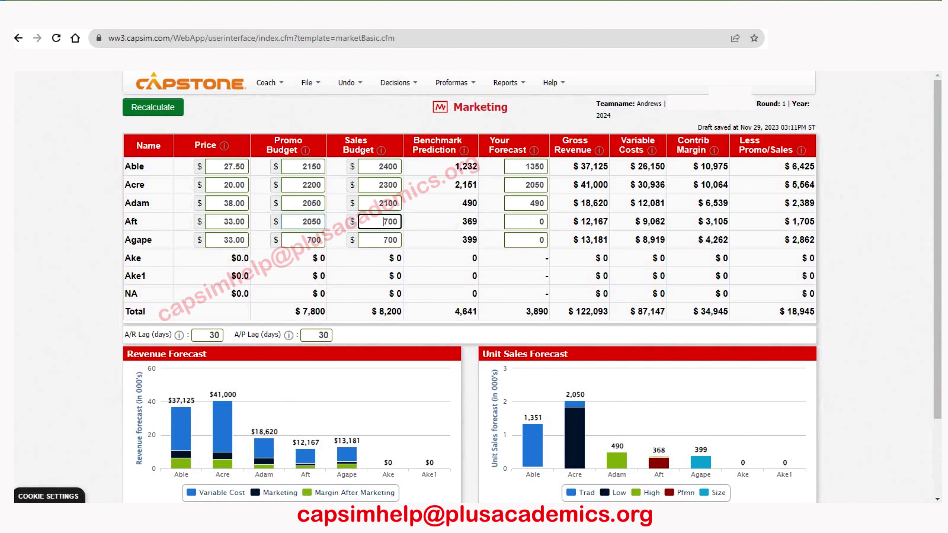
pyautogui.write('2100')
# - Set Aft's price to 34.50 and its own sales forecast to 510, and recalculate the marketing decisions
pyautogui.click(241, 221)
pyautogui.doubleClick(240, 222)
pyautogui.write('34.5')
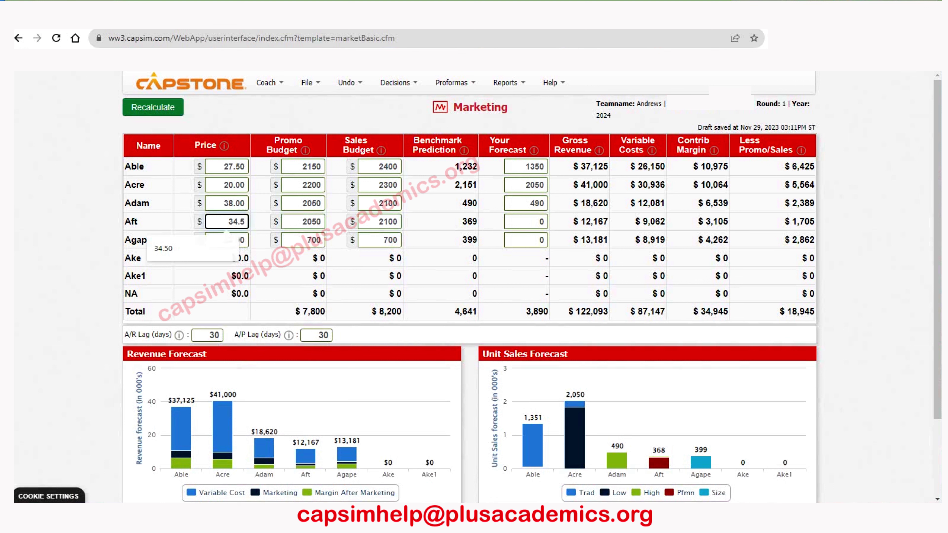
pyautogui.click(540, 222)
pyautogui.write('51')
pyautogui.click(152, 107)
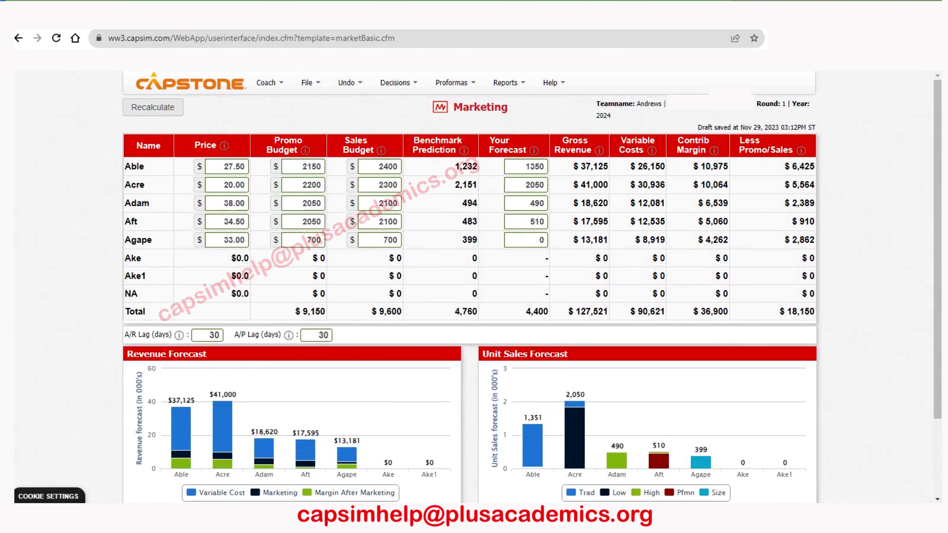
# - Switch to the Courier report and review the Size segment's statistics, customer buying criteria and top products
pyautogui.moveTo(479, 517)
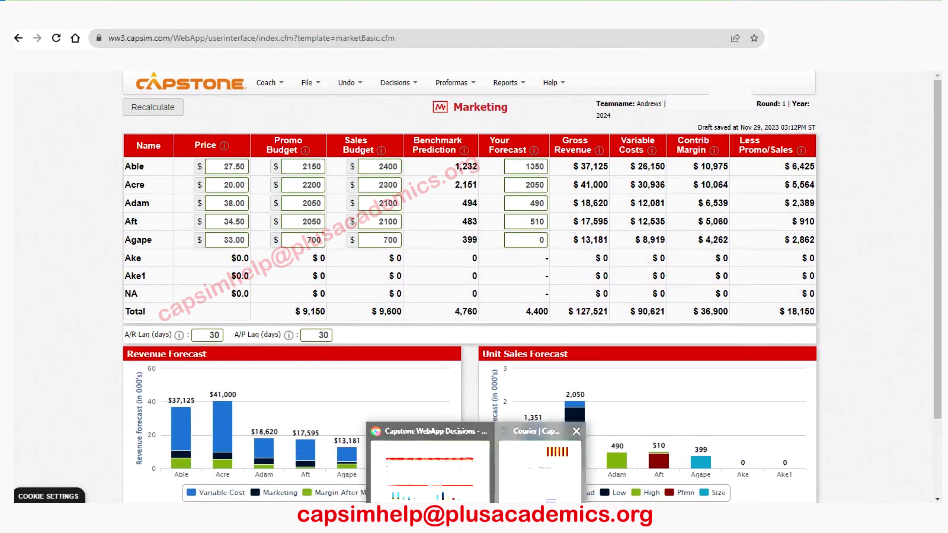
pyautogui.click(540, 467)
pyautogui.moveTo(815, 365); pyautogui.dragTo(815, 365)
pyautogui.scroll(-10, 554, 315)
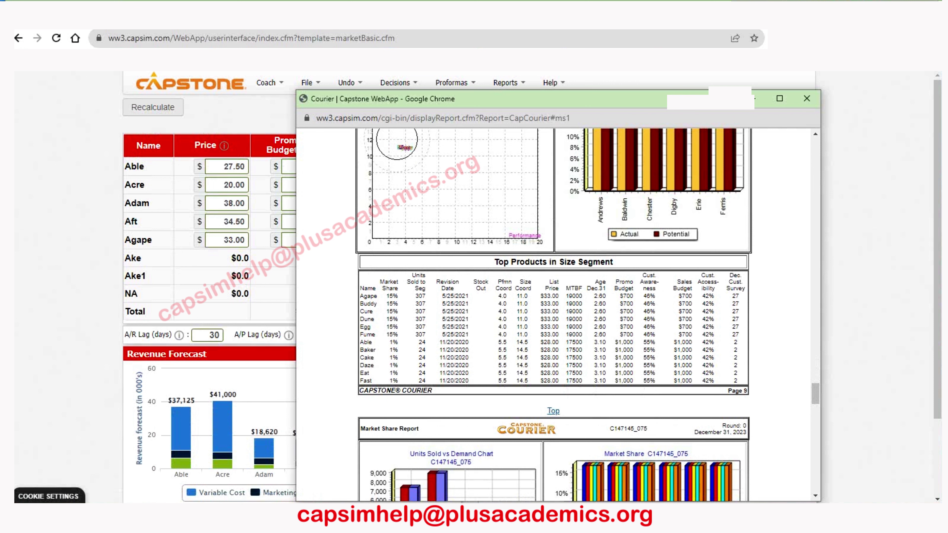
pyautogui.scroll(5, 553, 315)
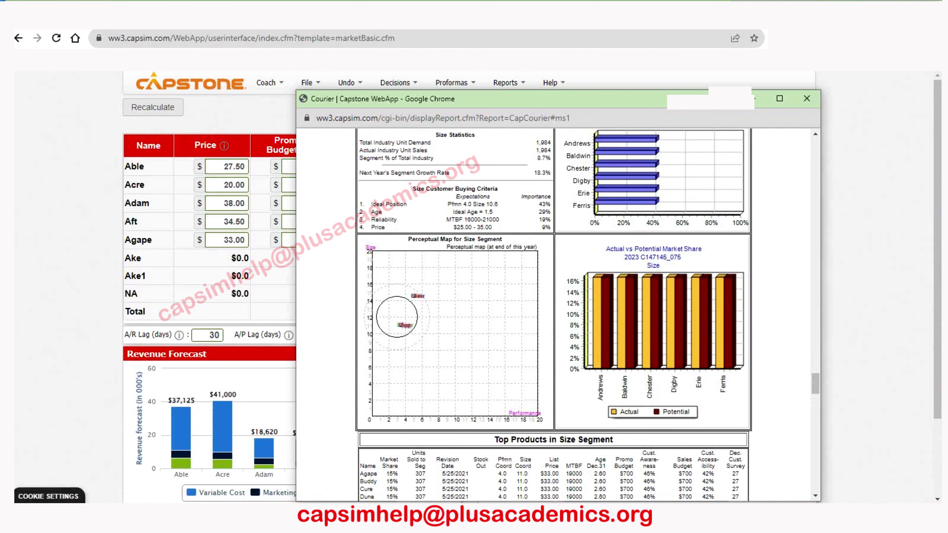
pyautogui.scroll(2, 553, 315)
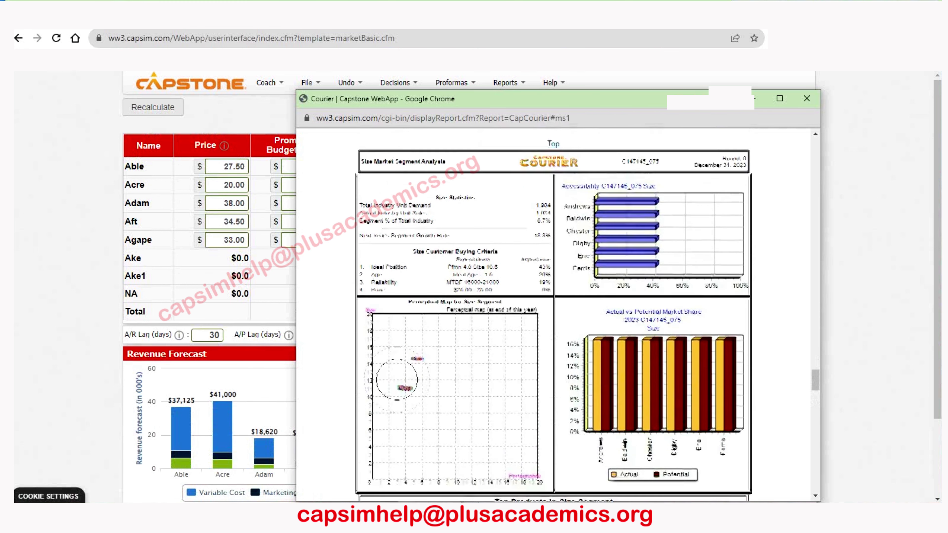
pyautogui.scroll(1, 553, 315)
# - Return to the Marketing decisions and set Agape's price to 34.50 and its promo budget to 2050
pyautogui.click(241, 240)
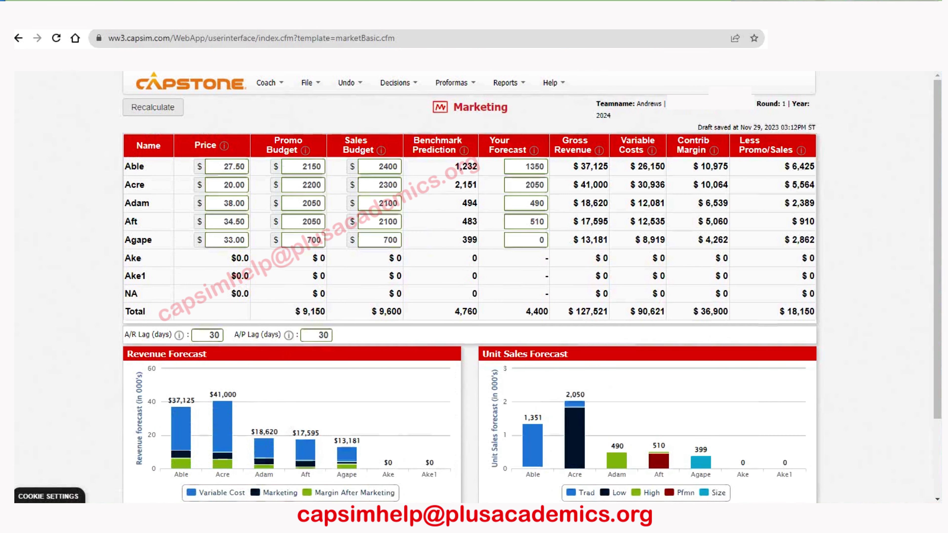
pyautogui.doubleClick(242, 240)
pyautogui.write('34')
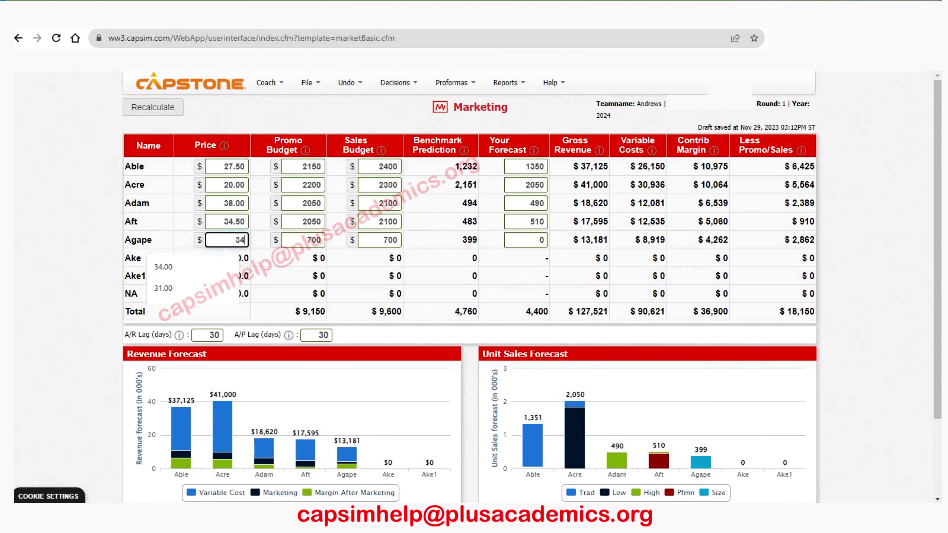
pyautogui.write('.5')
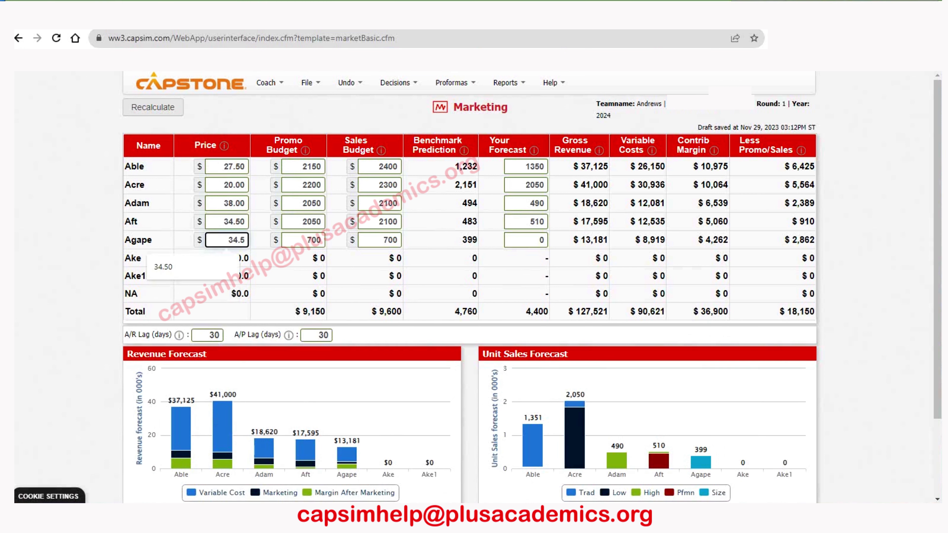
pyautogui.press('Tab')
pyautogui.write('20')
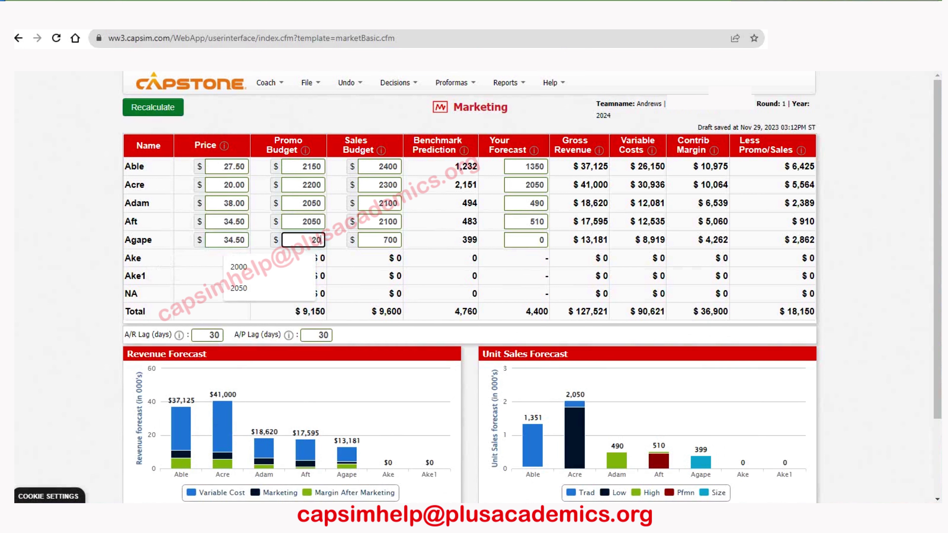
pyautogui.click(239, 288)
# - Set Agape's sales budget to 2100 and its own sales forecast to 519, and recalculate the marketing decisions
pyautogui.click(387, 240)
pyautogui.doubleClick(388, 240)
pyautogui.write('2100')
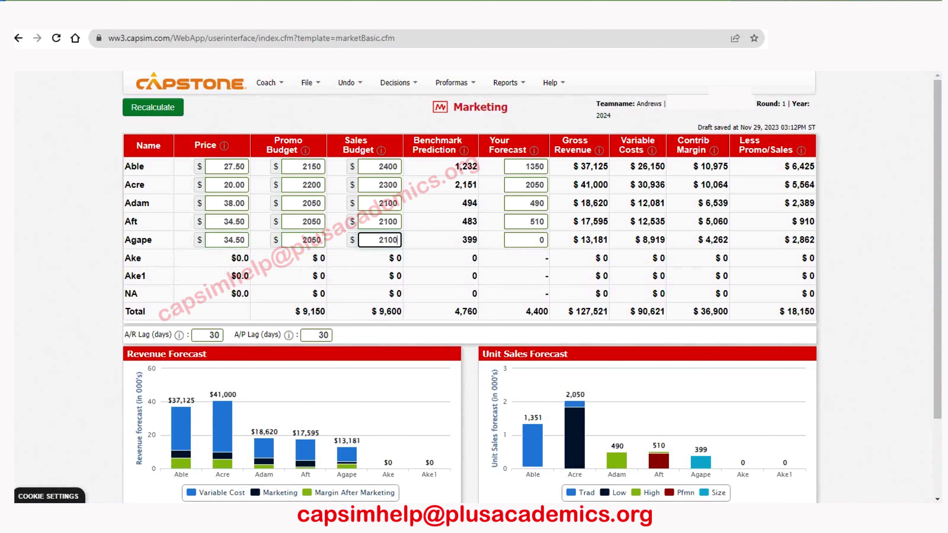
pyautogui.press('Tab')
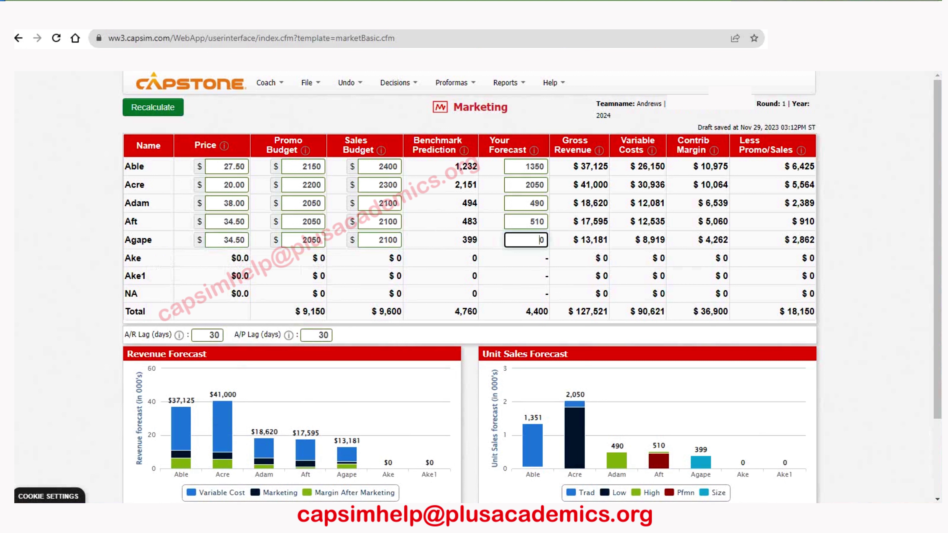
pyautogui.write('51')
pyautogui.press('Delete')
pyautogui.write('9')
pyautogui.click(153, 107)
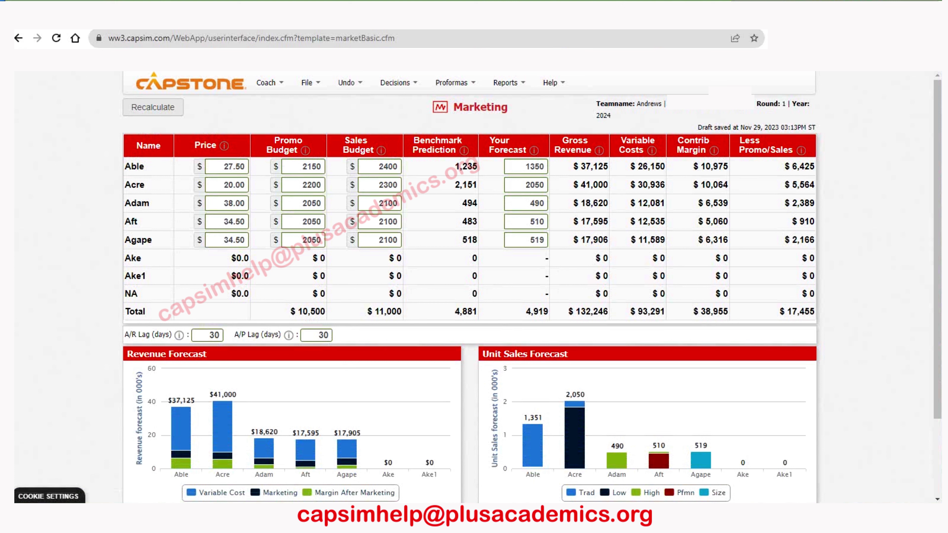
# - Open the Production decisions and set Able's production schedule to 1350
pyautogui.click(398, 83)
pyautogui.click(399, 138)
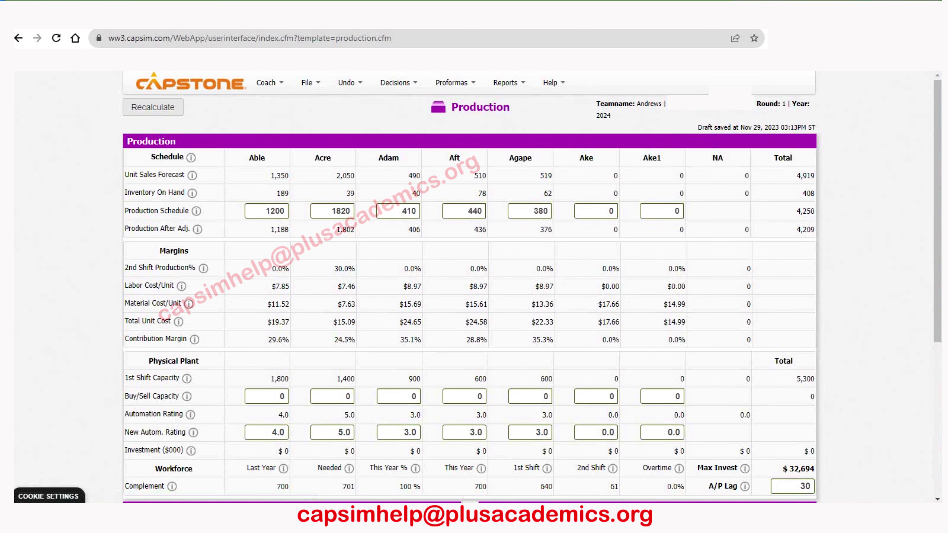
pyautogui.click(270, 211)
pyautogui.doubleClick(269, 211)
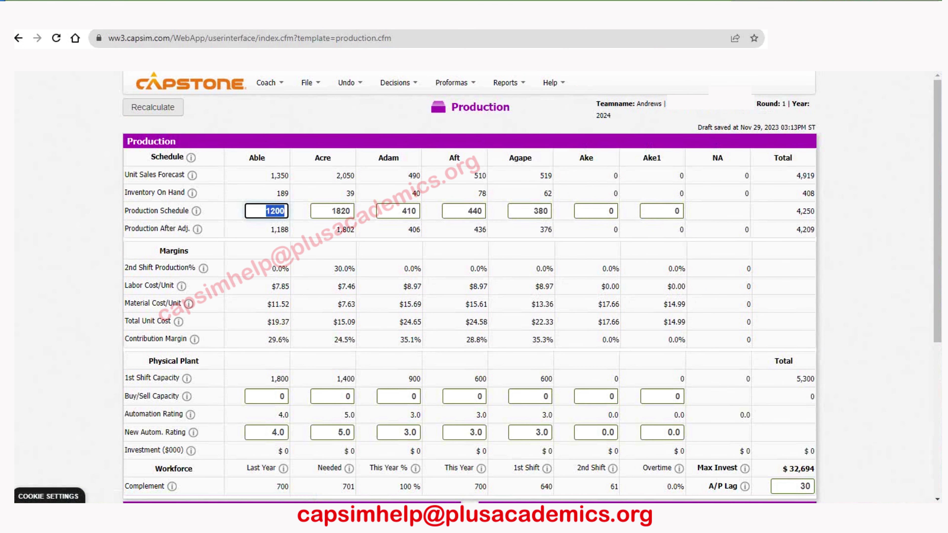
pyautogui.write('1350')
# - Set the production schedule to 2100 for Acre and 520 for Adam
pyautogui.click(340, 211)
pyautogui.doubleClick(340, 211)
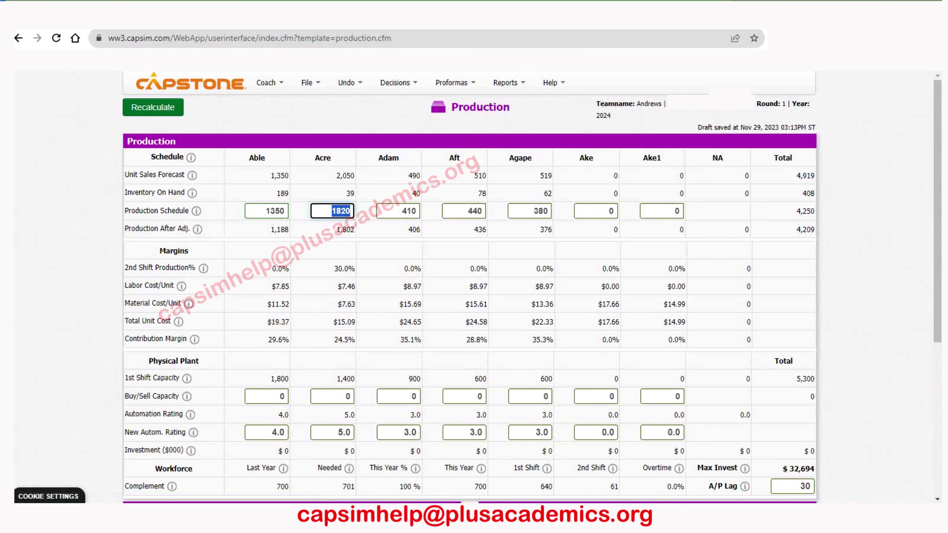
pyautogui.write('2')
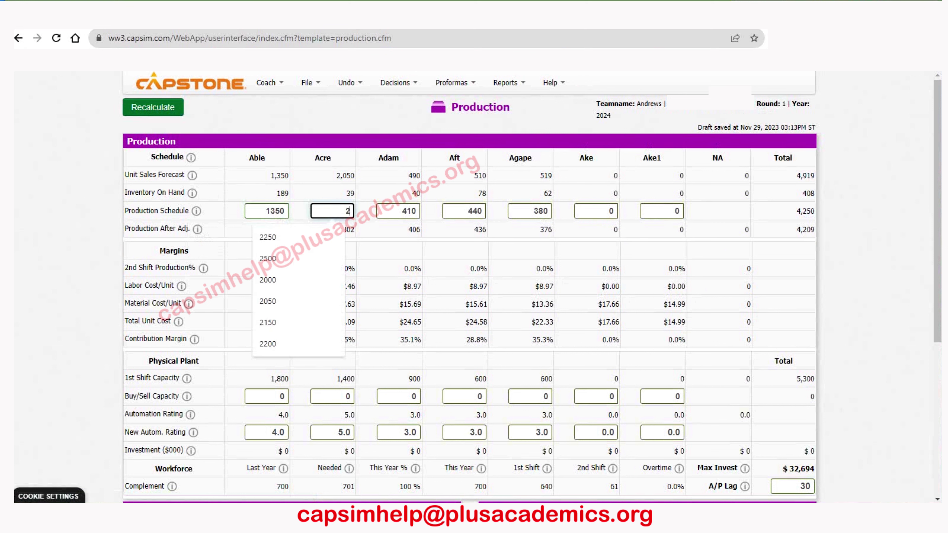
pyautogui.write('1')
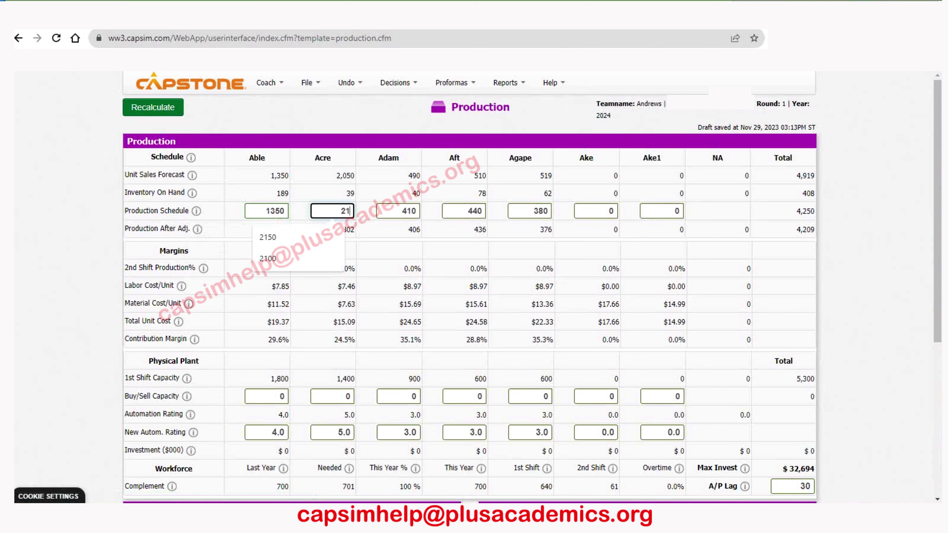
pyautogui.write('00')
pyautogui.click(406, 211)
pyautogui.doubleClick(405, 211)
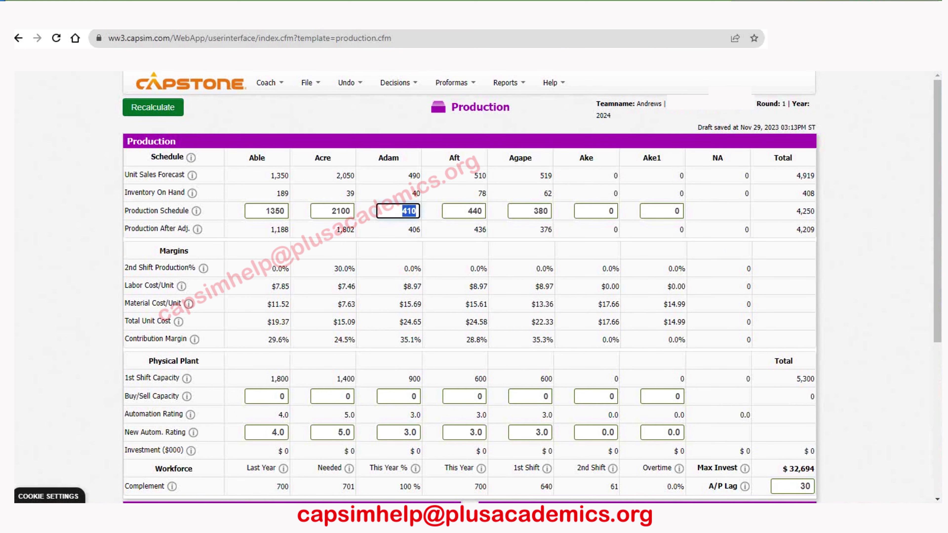
pyautogui.write('5')
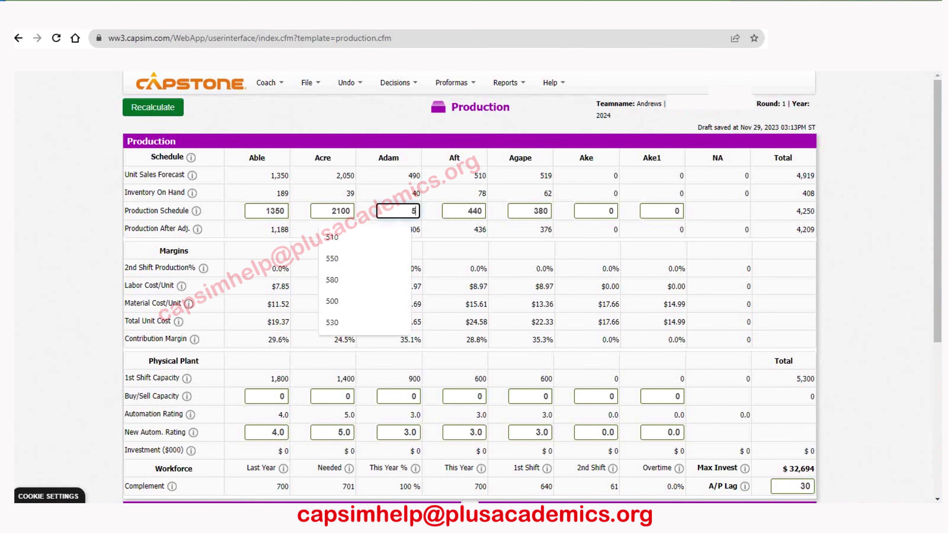
pyautogui.write('20')
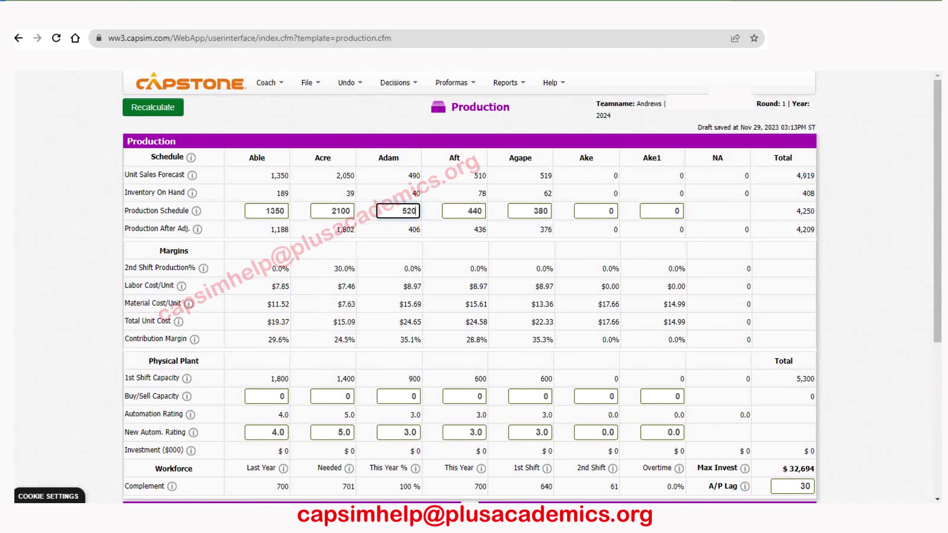
# - Set Aft's production schedule to 500, checking it against the product's inventory on hand
pyautogui.click(467, 211)
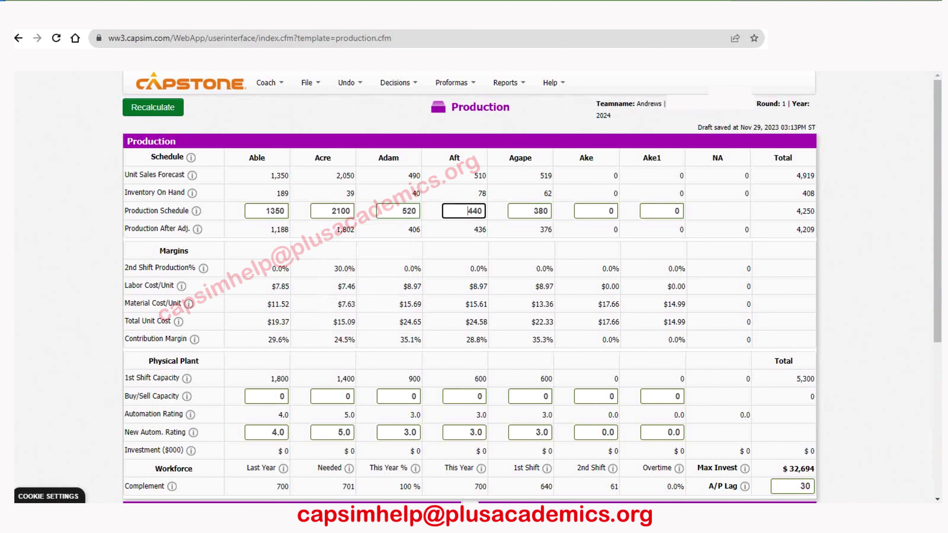
pyautogui.hotkey('ctrl', 'a')
pyautogui.write('5')
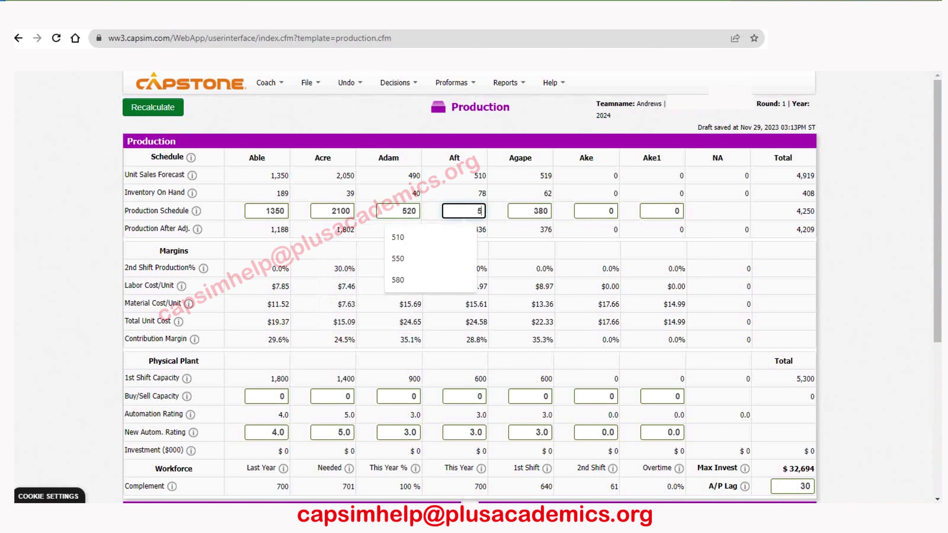
pyautogui.write('20')
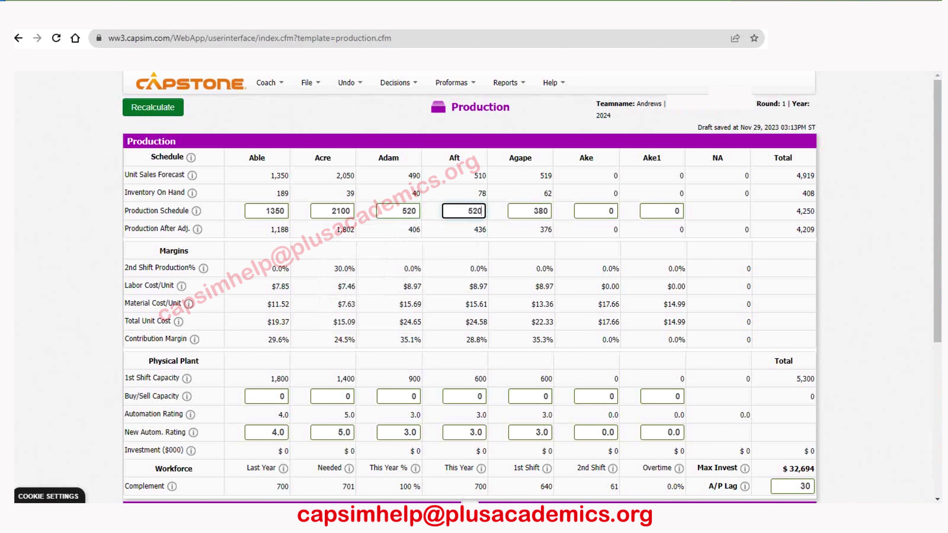
pyautogui.press('BackSpace')
pyautogui.press('BackSpace')
pyautogui.write('0')
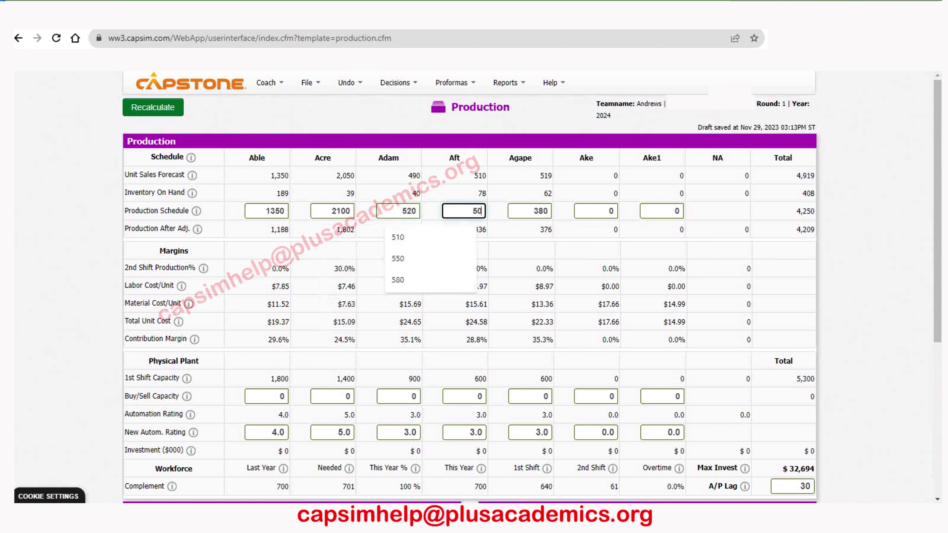
pyautogui.write('0')
pyautogui.moveTo(477, 193); pyautogui.dragTo(486, 193)
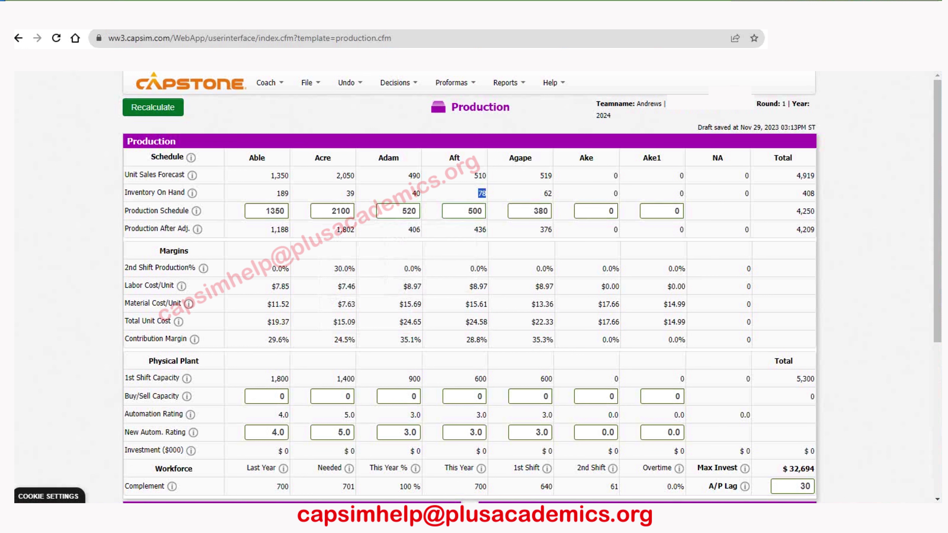
# - Set Agape's production schedule to 540 and recalculate the production decisions
pyautogui.click(540, 211)
pyautogui.doubleClick(540, 211)
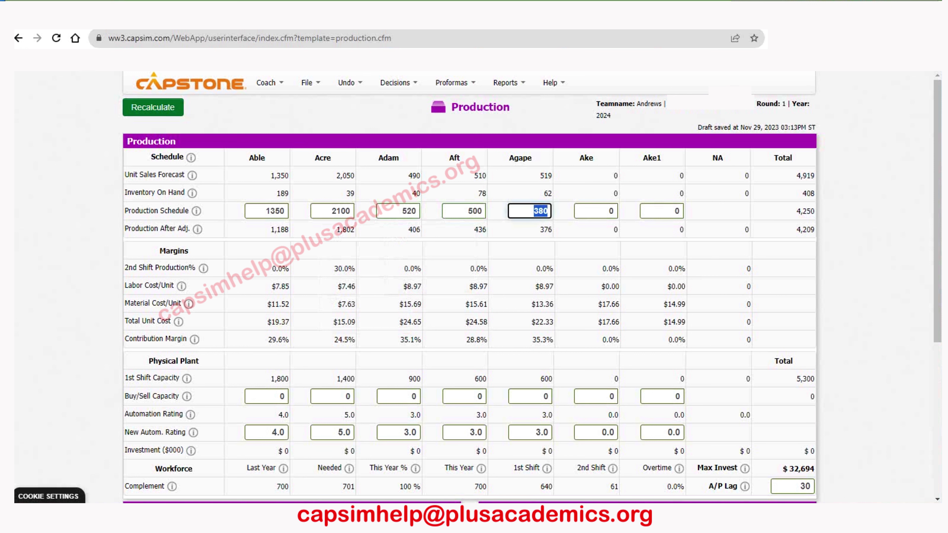
pyautogui.write('540')
pyautogui.press('Tab')
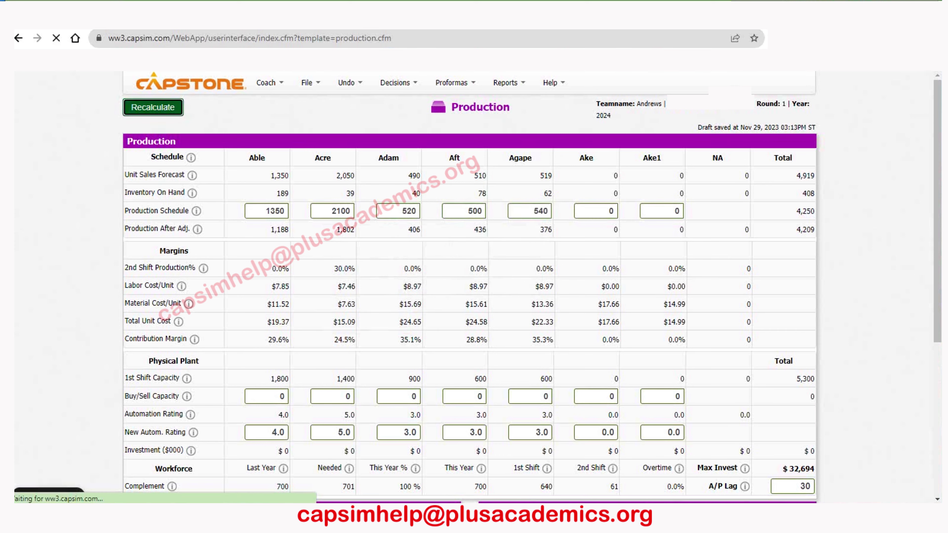
# - Buy 200 units of capacity each for the new products Ake and Ake1
pyautogui.click(609, 396)
pyautogui.write('2')
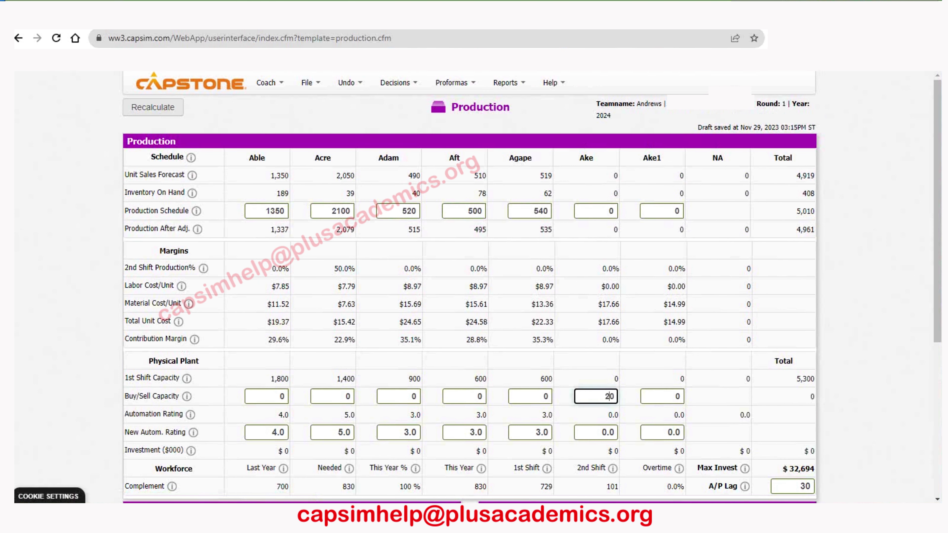
pyautogui.write('0')
pyautogui.press('Tab')
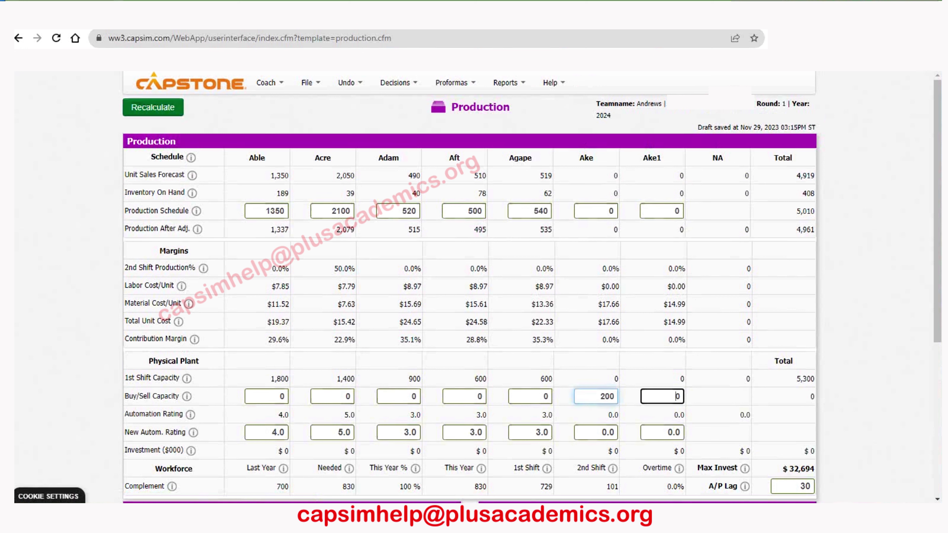
pyautogui.write('2')
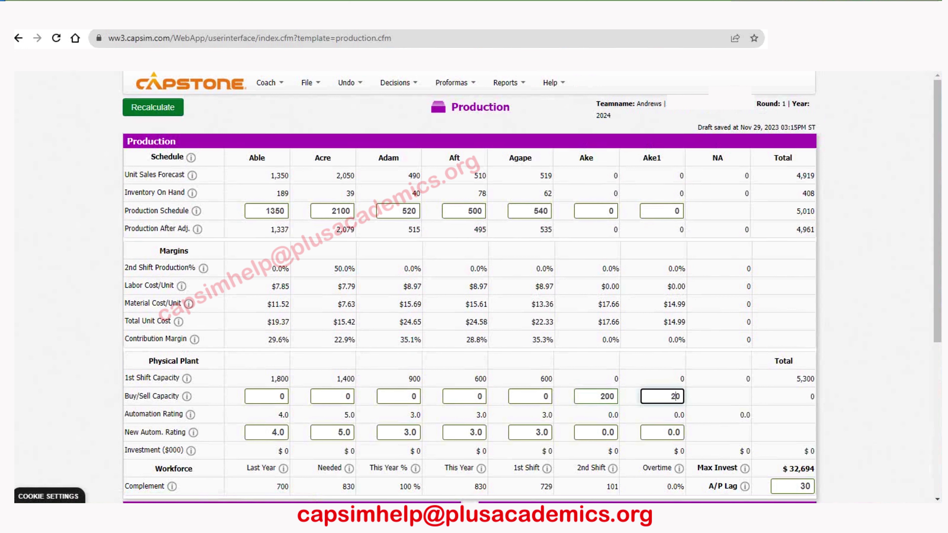
pyautogui.write('0')
# - Set the new automation rating to 3.0 for both Ake and Ake1
pyautogui.doubleClick(607, 432)
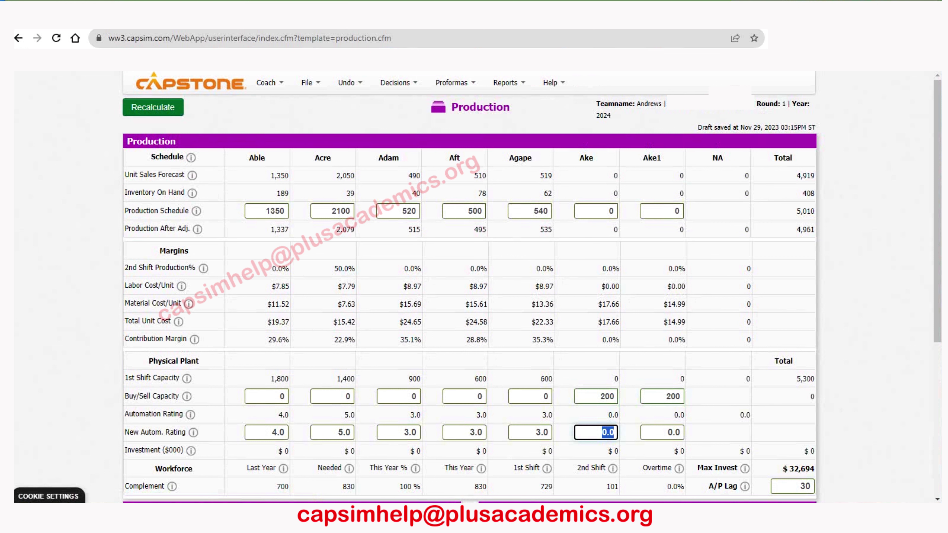
pyautogui.write('3')
pyautogui.press('Tab')
pyautogui.write('3')
pyautogui.press('Tab')
# - Switch to the open Courier report window to consult the market segment analysis
pyautogui.scroll(-2, 474, 261)
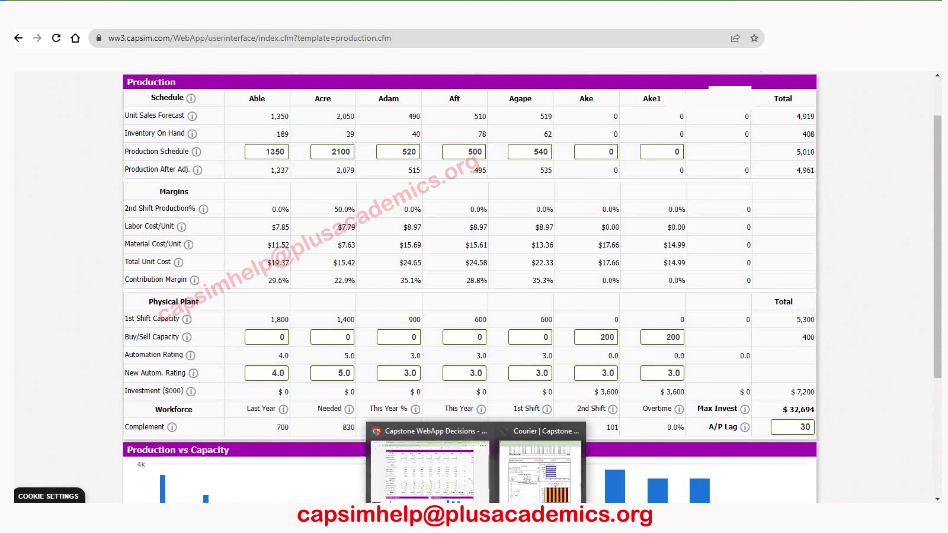
pyautogui.click(537, 460)
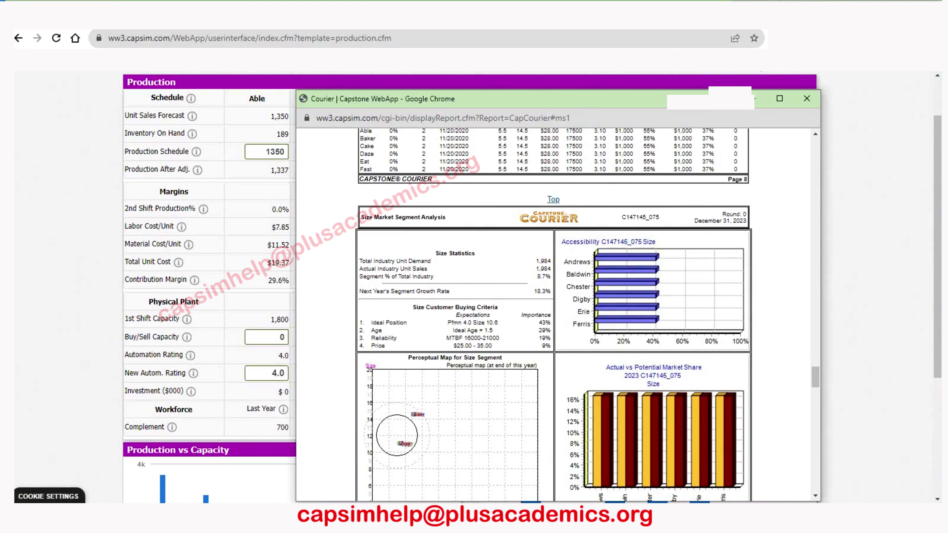
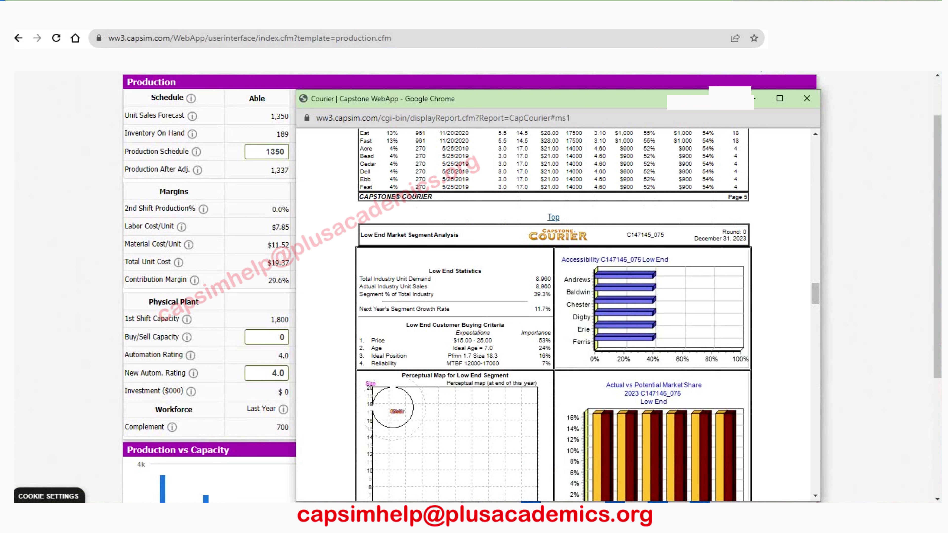
# - Check the price range in the Courier's Traditional customer buying criteria and return to the Production decisions
pyautogui.moveTo(815, 293); pyautogui.dragTo(815, 262)
pyautogui.doubleClick(484, 413)
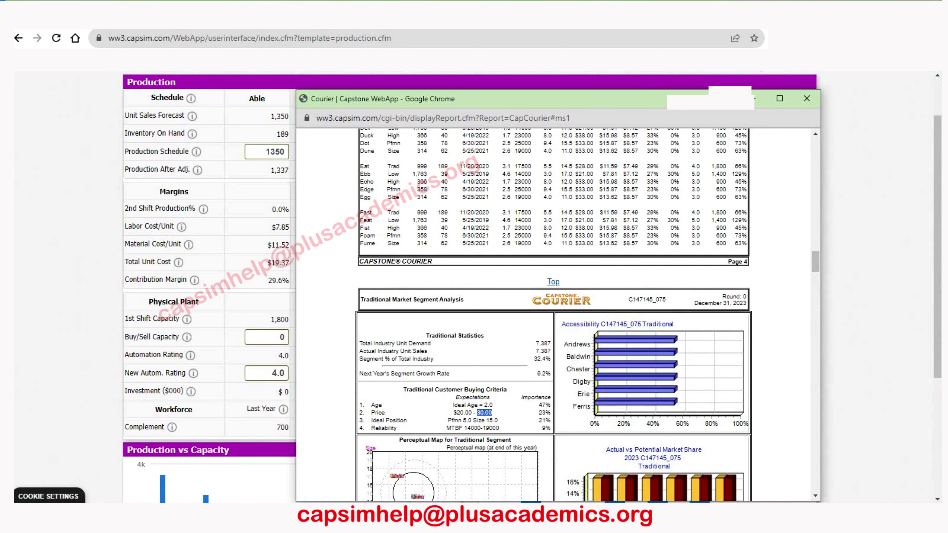
pyautogui.moveTo(476, 412); pyautogui.dragTo(453, 412)
pyautogui.hotkey('alt', 'Tab')
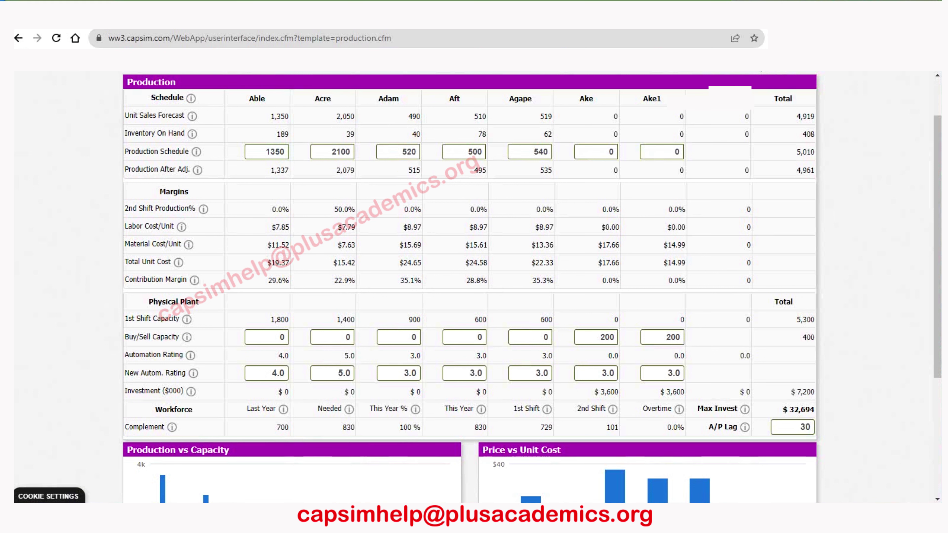
# - Set the new automation rating to 9.0 for Acre and 7.0 for Able, and recalculate the production decisions
pyautogui.click(345, 373)
pyautogui.doubleClick(344, 373)
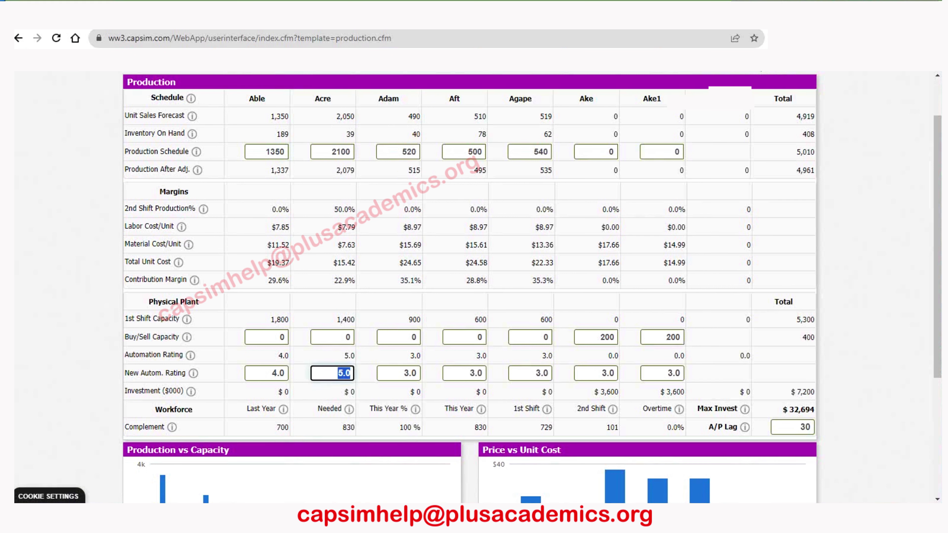
pyautogui.write('9')
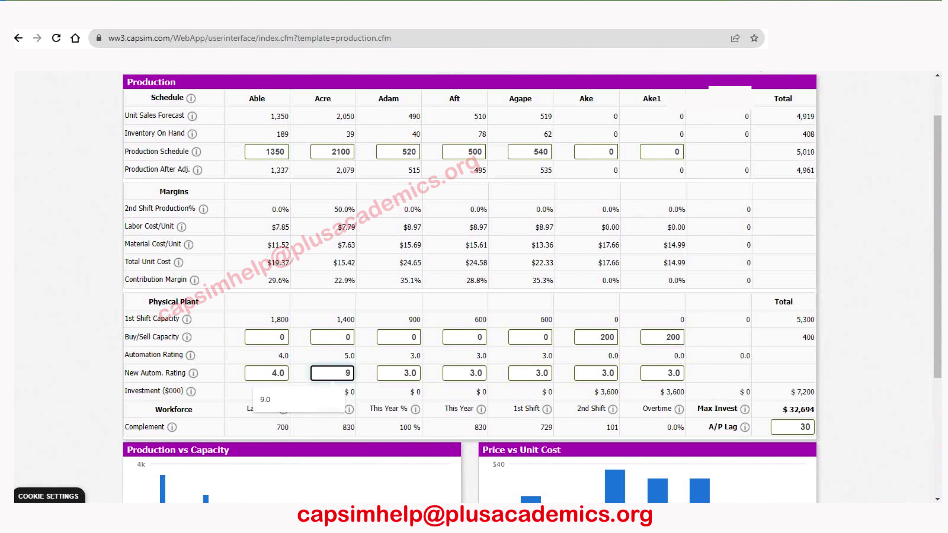
pyautogui.press('Return')
pyautogui.doubleClick(278, 373)
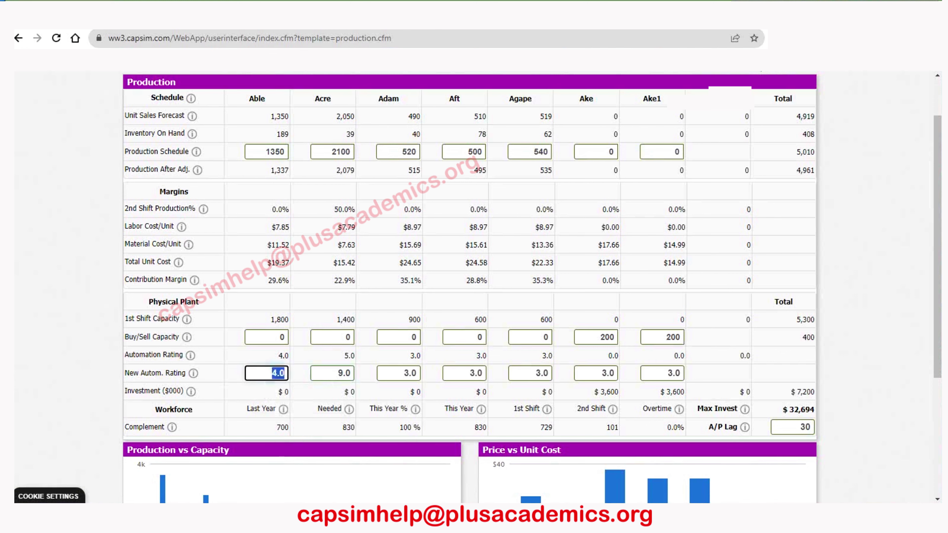
pyautogui.write('7')
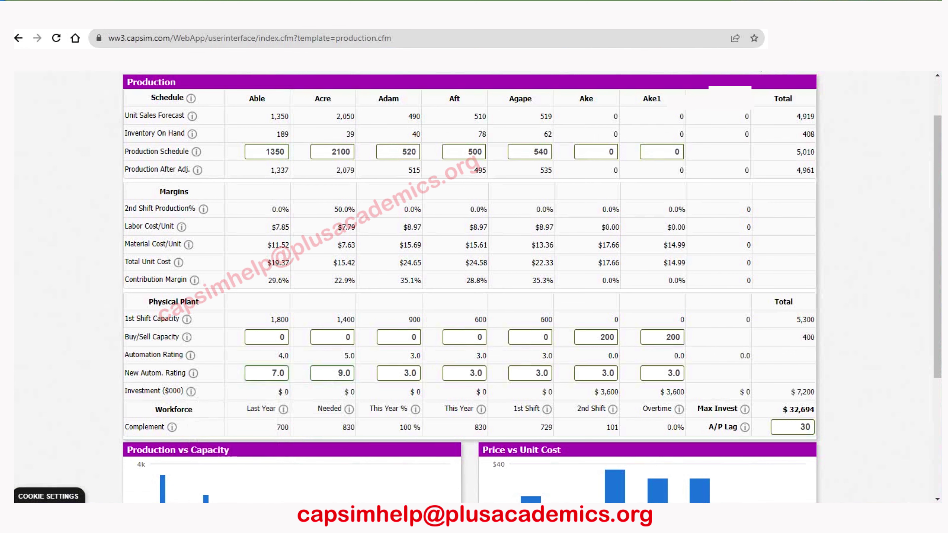
pyautogui.moveTo(936, 247); pyautogui.dragTo(936, 222)
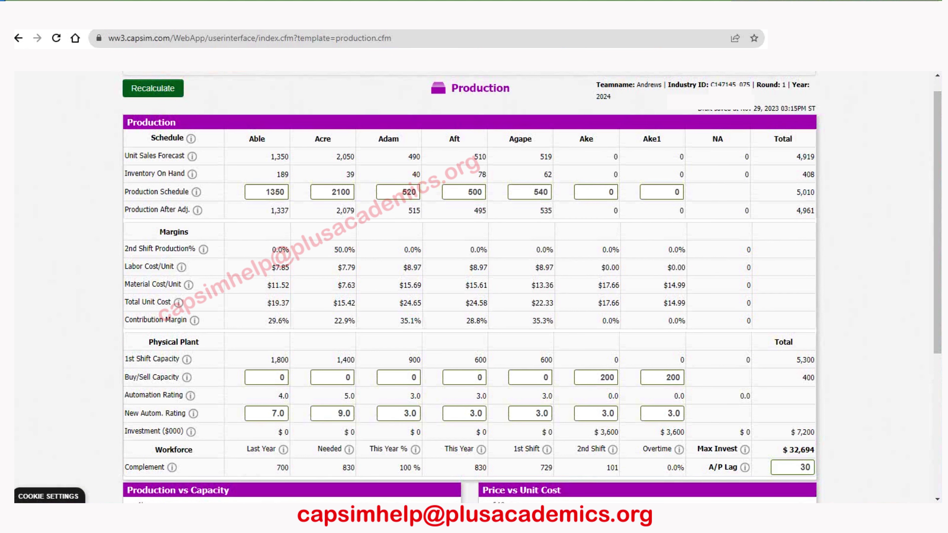
pyautogui.click(152, 88)
pyautogui.press('Return')
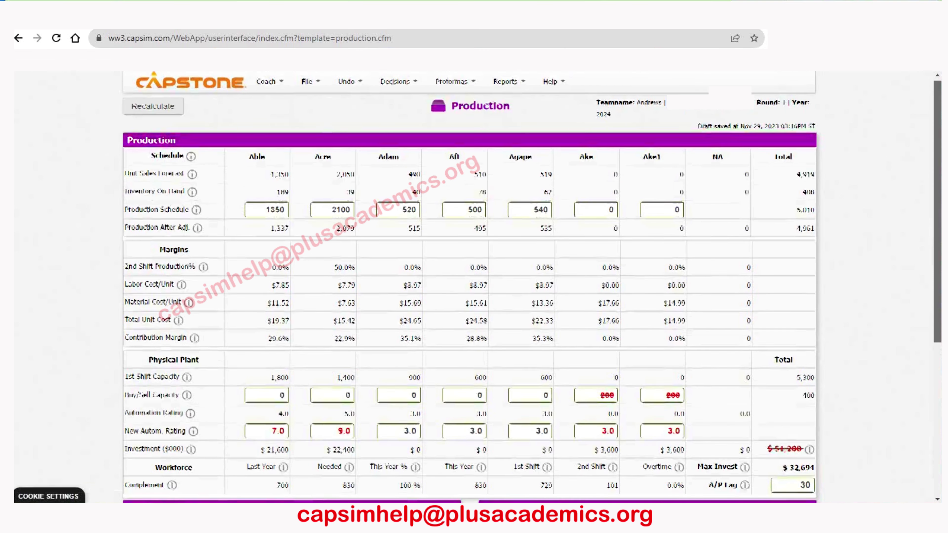
# - Set Aft's new automation rating to 4.0 and recalculate the production decisions
pyautogui.scroll(-2, 474, 287)
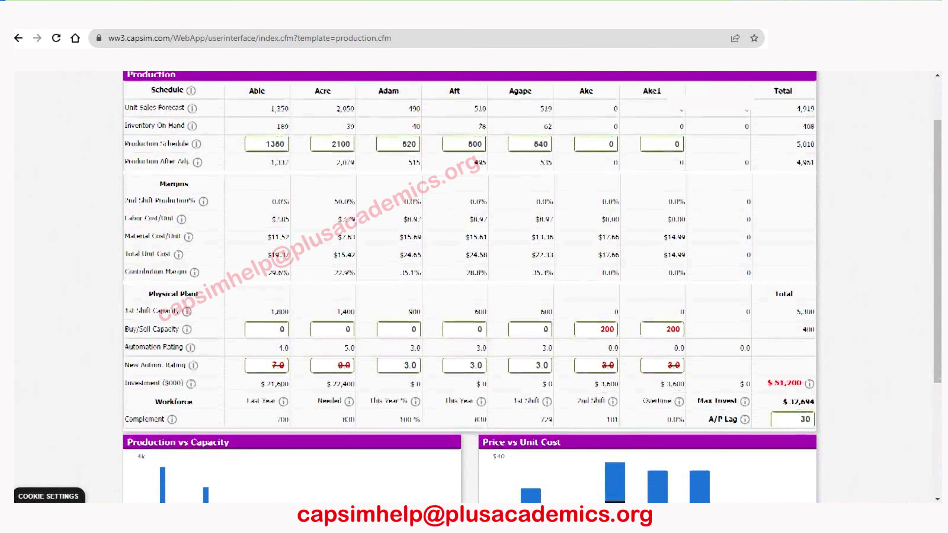
pyautogui.scroll(2, 470, 283)
pyautogui.scroll(-3, 470, 284)
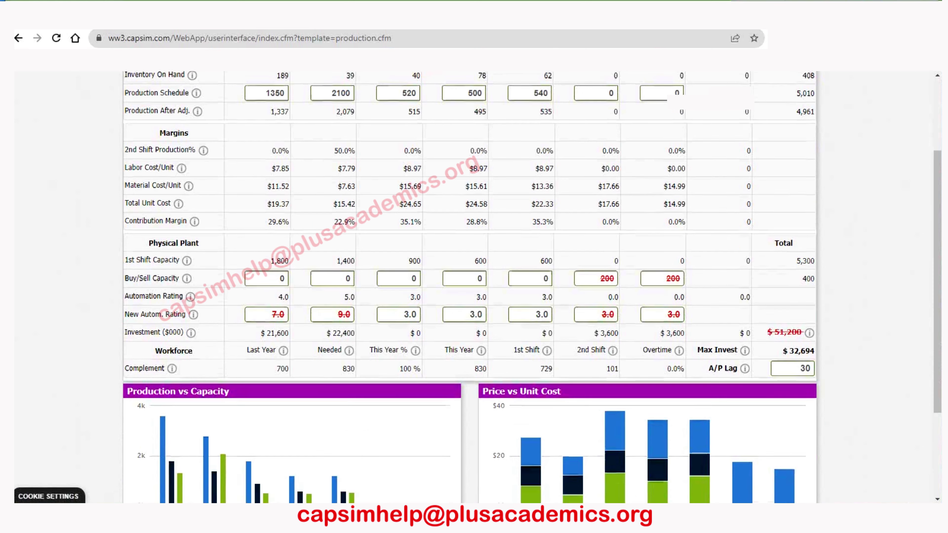
pyautogui.scroll(3, 470, 284)
pyautogui.scroll(-1, 470, 283)
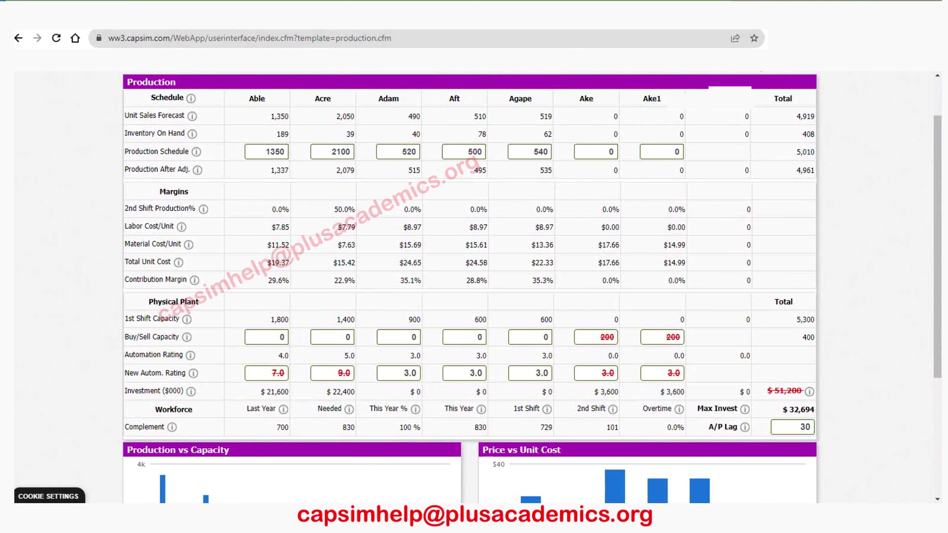
pyautogui.click(475, 373)
pyautogui.doubleClick(476, 373)
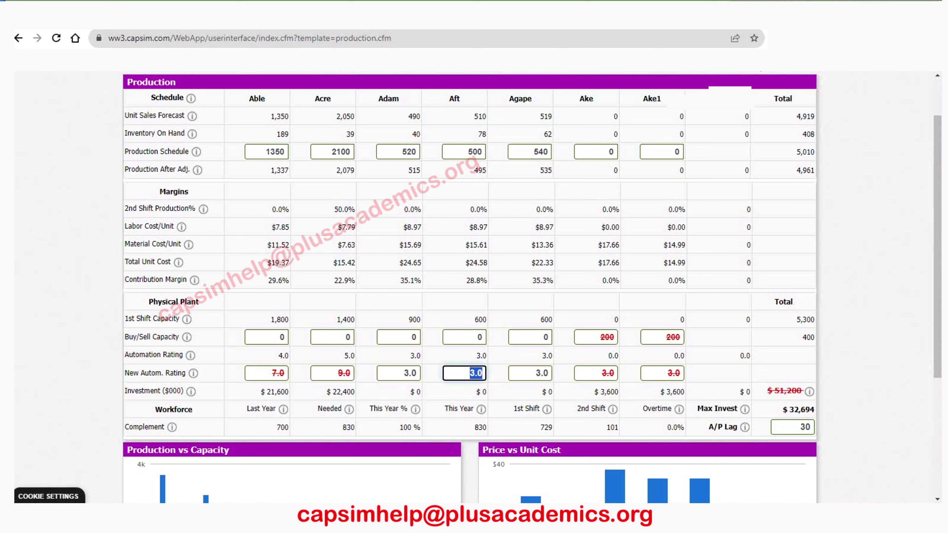
pyautogui.write('4')
pyautogui.press('Return')
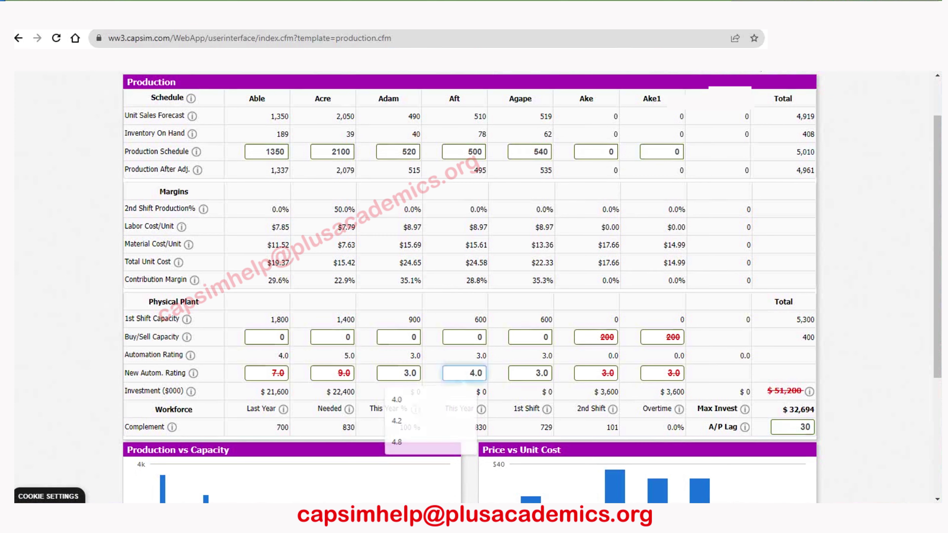
pyautogui.scroll(2, 470, 286)
pyautogui.click(152, 107)
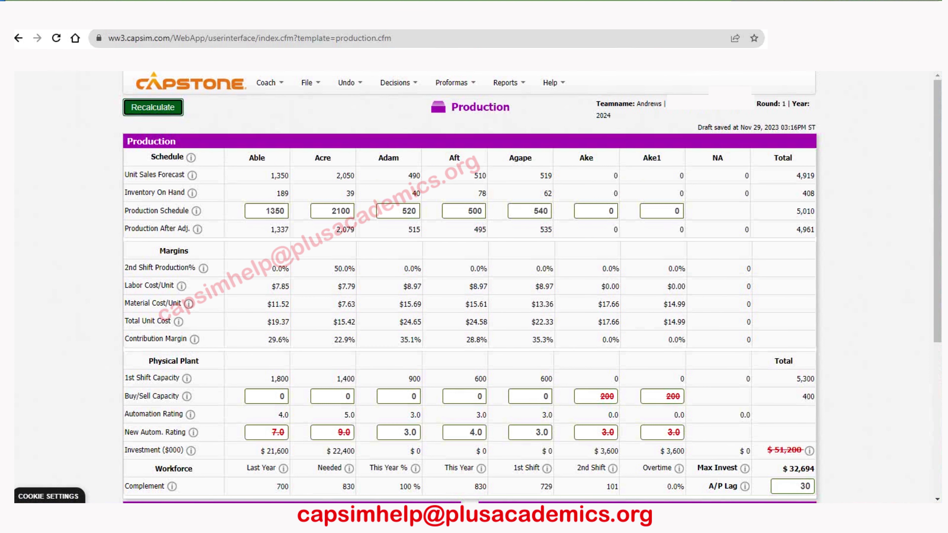
pyautogui.press('Return')
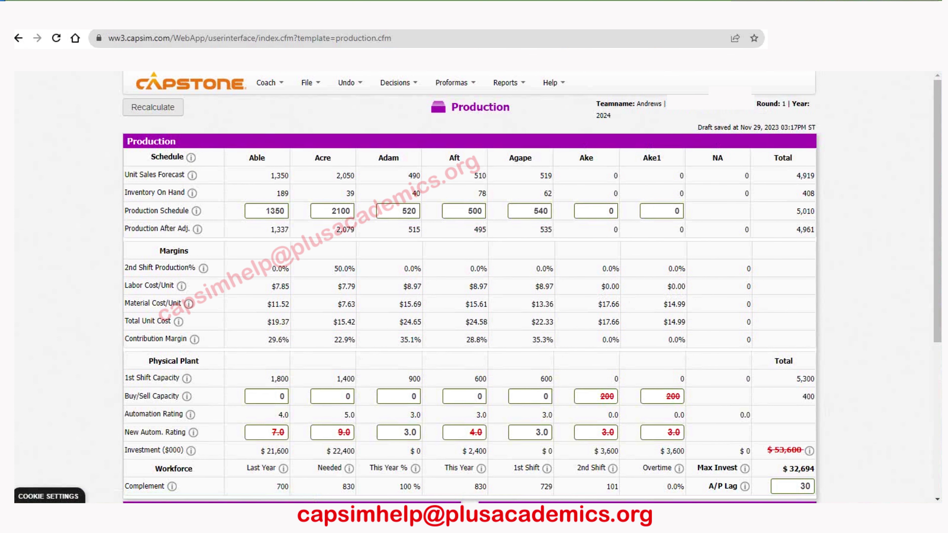
# - Change Aft's new automation rating to 4.5 and recalculate the production decisions
pyautogui.click(474, 431)
pyautogui.doubleClick(474, 432)
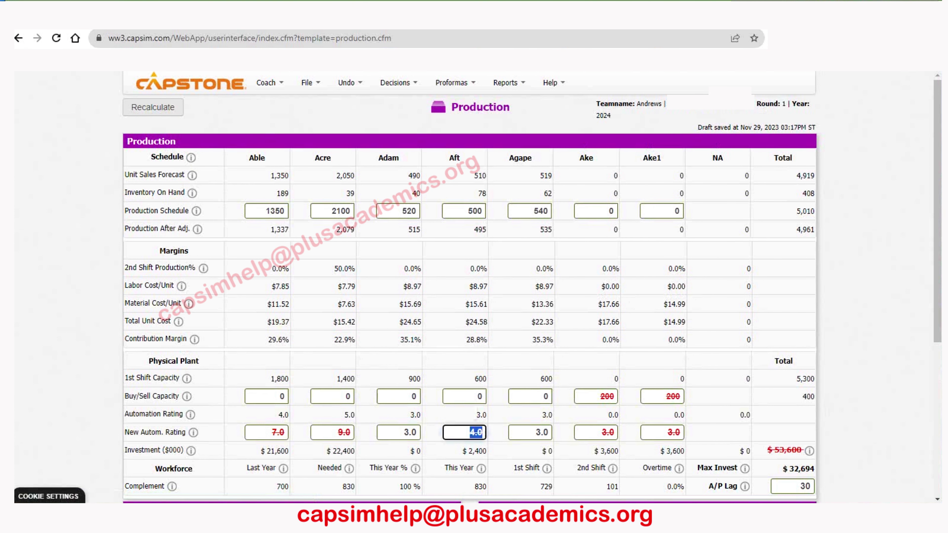
pyautogui.write('4.6')
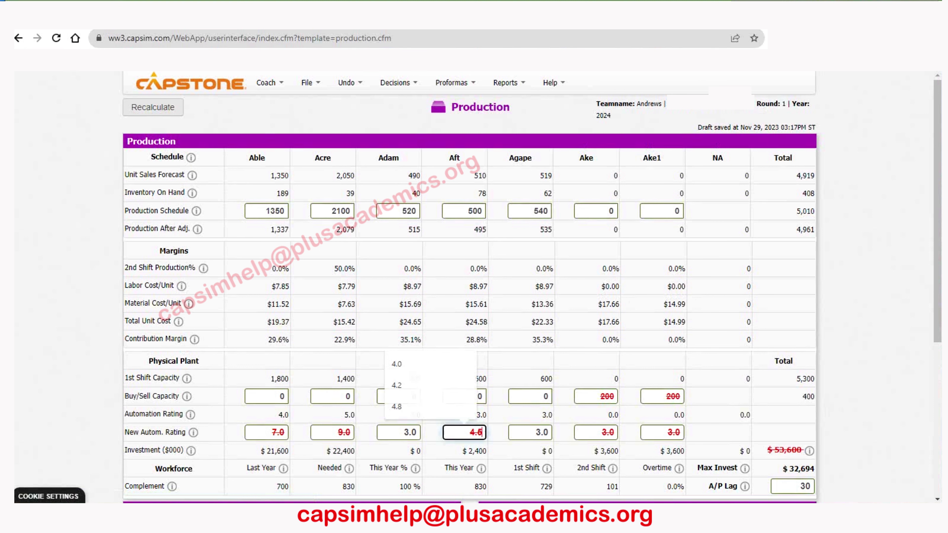
pyautogui.press('Return')
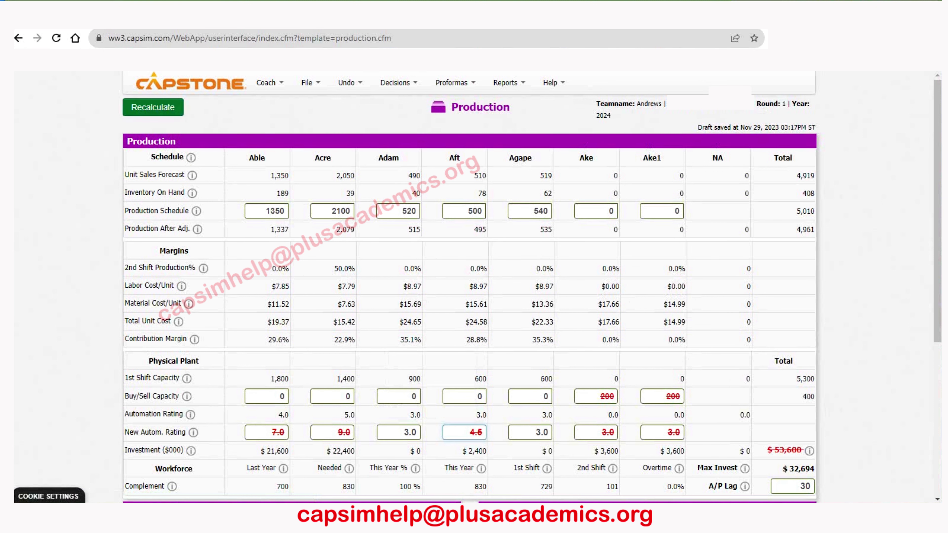
pyautogui.click(153, 108)
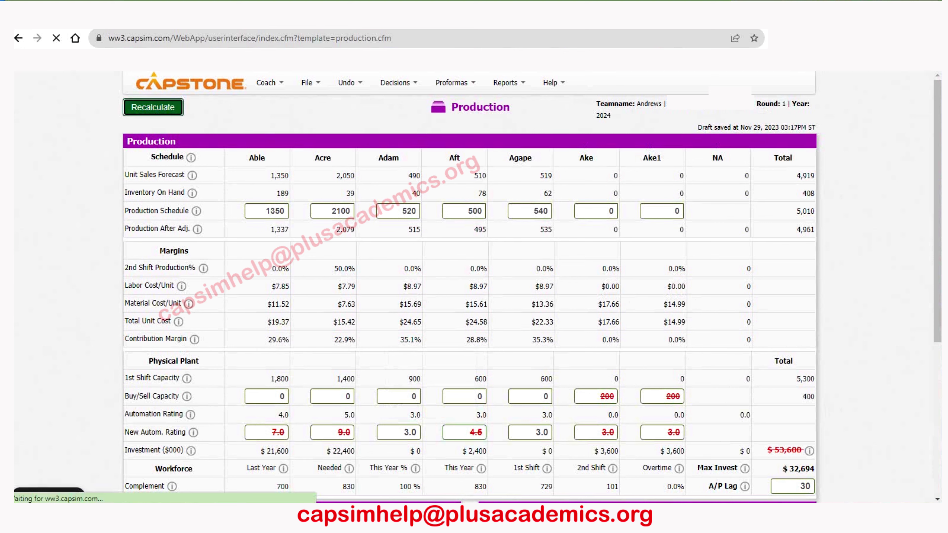
# - Set the new automation rating to 4.0 for both Adam and Agape, and recalculate the production decisions
pyautogui.click(411, 432)
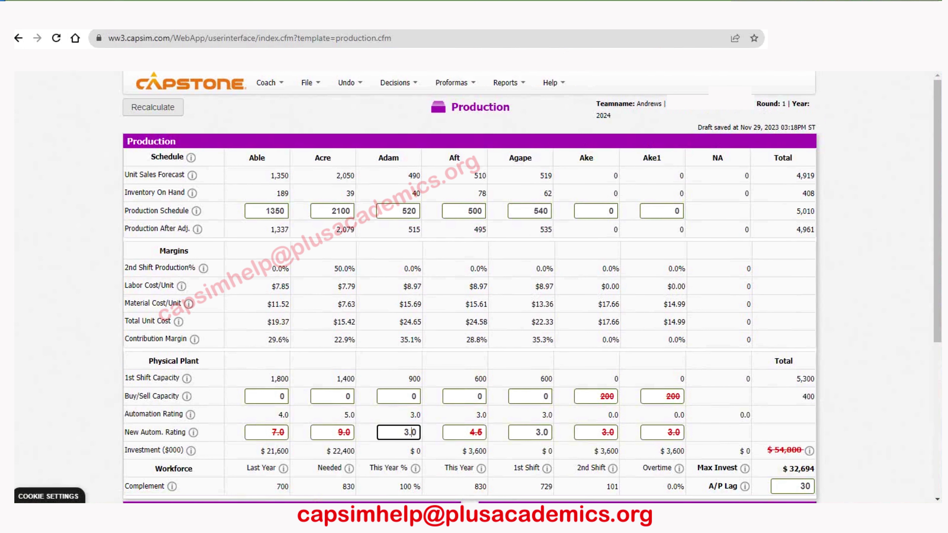
pyautogui.doubleClick(410, 432)
pyautogui.press('BackSpace')
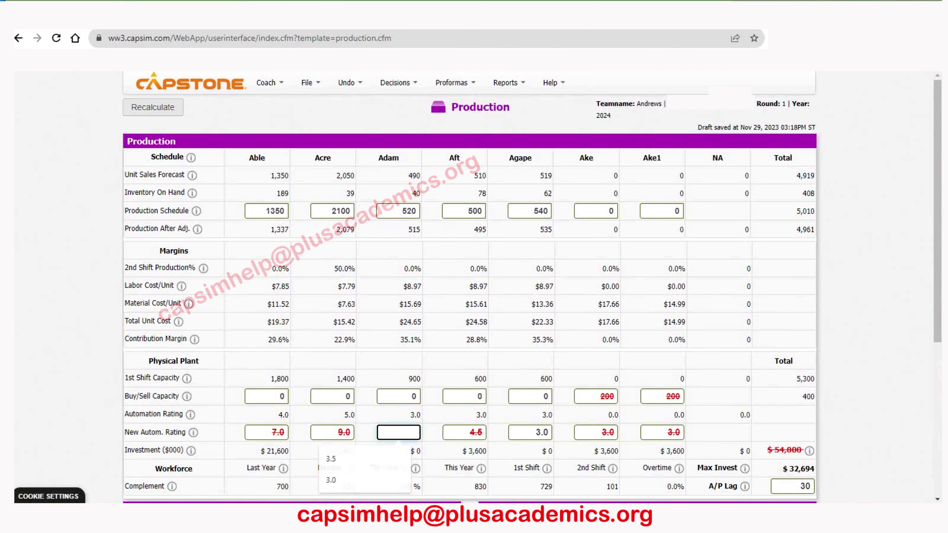
pyautogui.write('4')
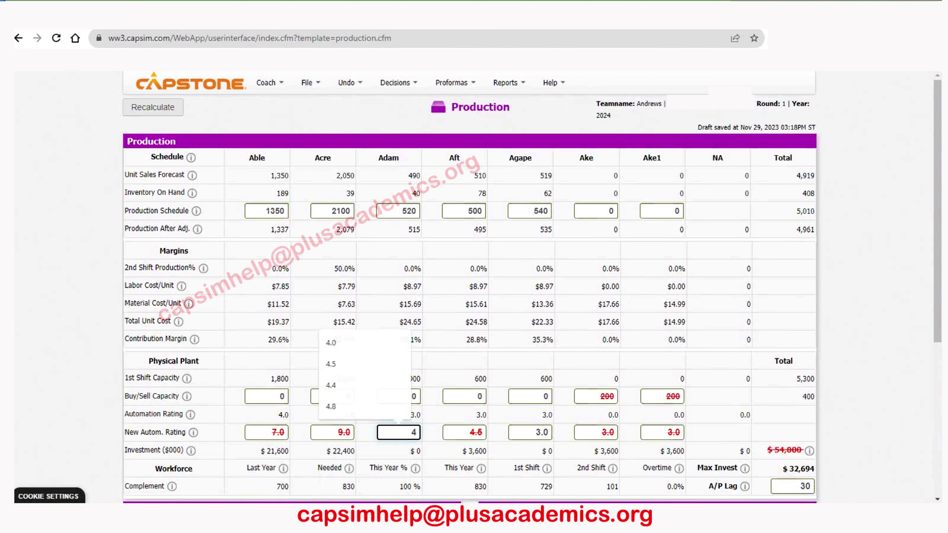
pyautogui.doubleClick(530, 432)
pyautogui.write('4')
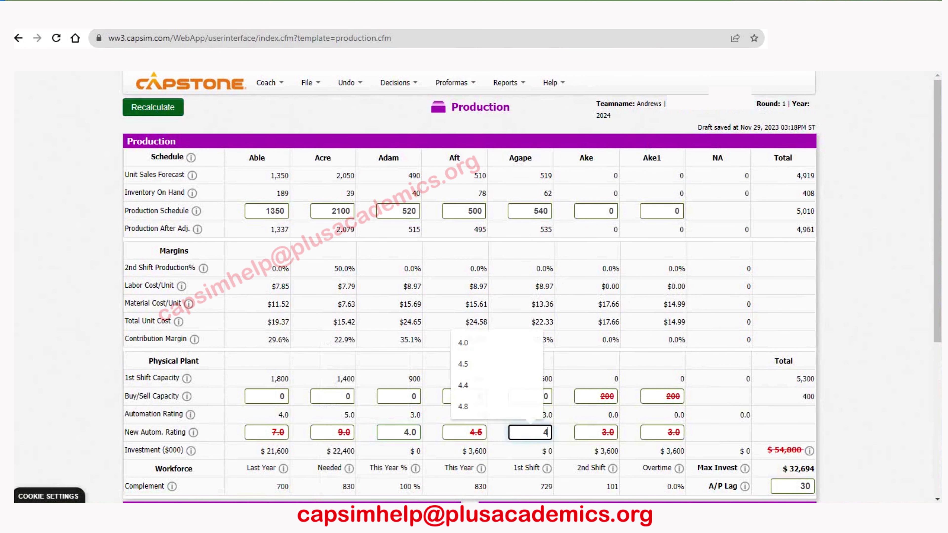
pyautogui.click(152, 107)
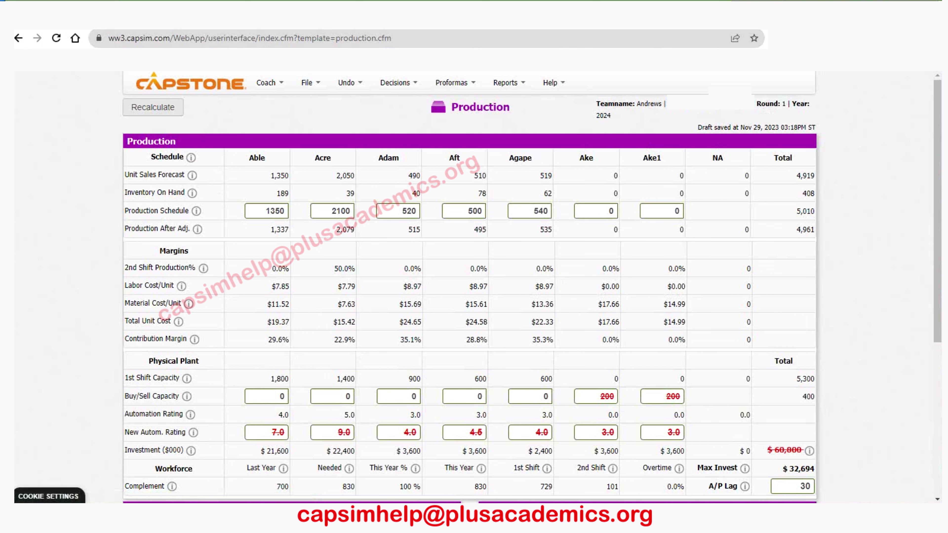
# - Raise Aft's new automation rating to 5.0 and recalculate the production decisions
pyautogui.click(477, 432)
pyautogui.doubleClick(475, 431)
pyautogui.write('5')
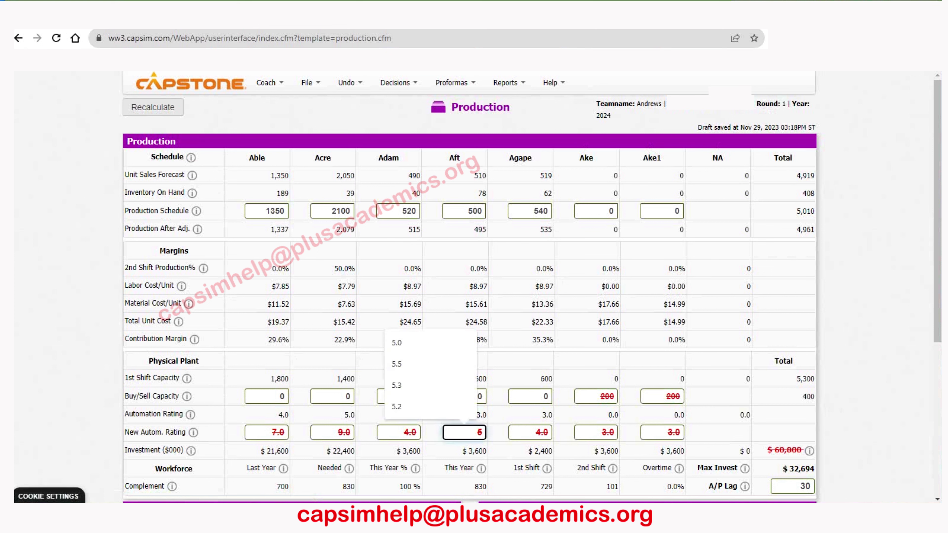
pyautogui.click(152, 107)
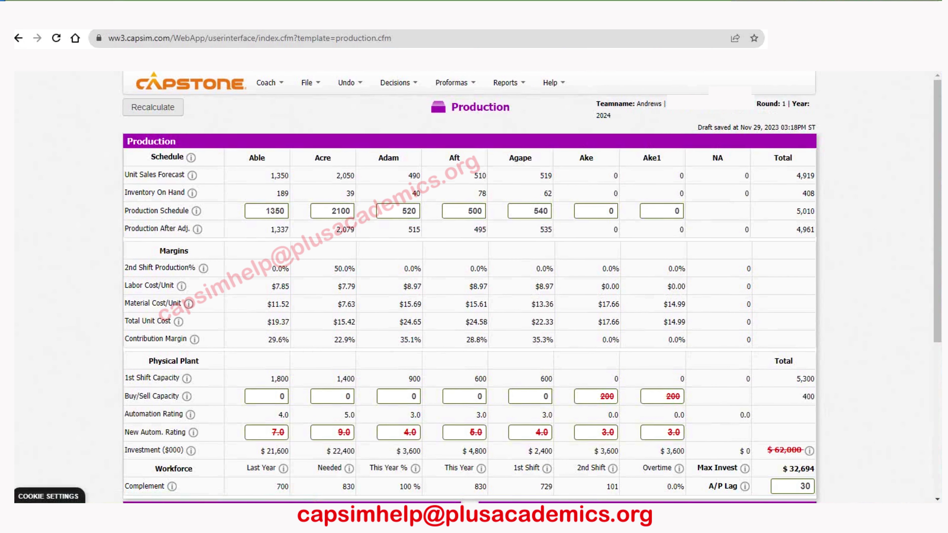
# - Review the Traditional segment's growth rate and the units sold by its top products in the Courier report
pyautogui.moveTo(477, 500)
pyautogui.click(540, 469)
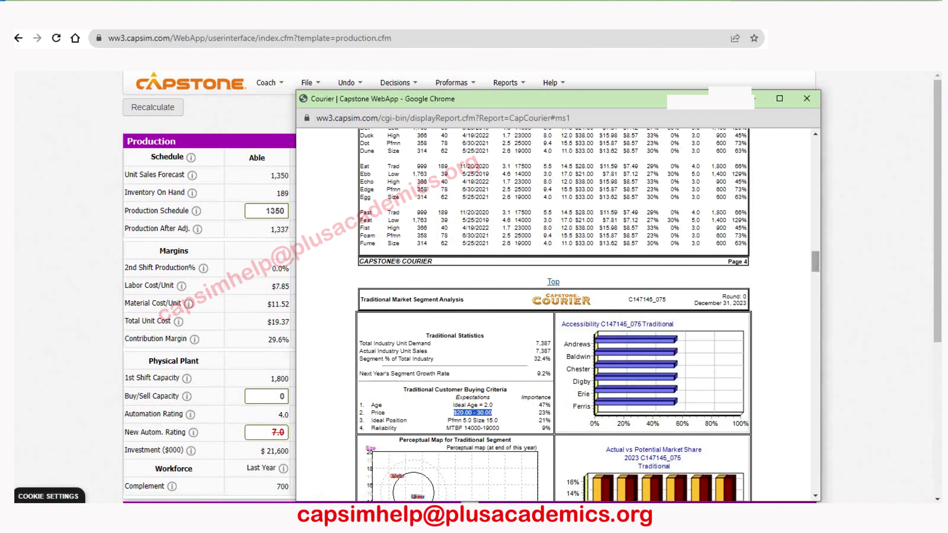
pyautogui.scroll(-10, 553, 314)
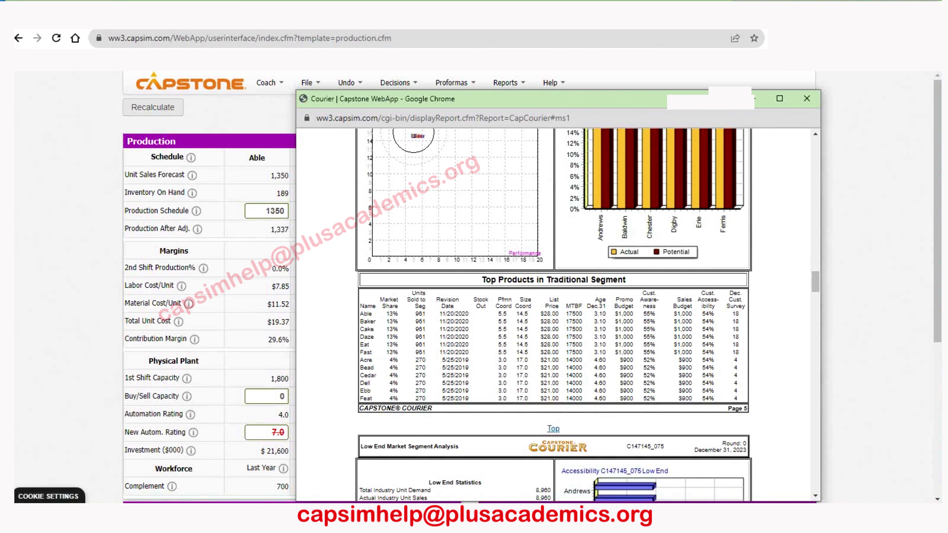
pyautogui.moveTo(415, 314); pyautogui.dragTo(425, 314)
pyautogui.scroll(6, 425, 314)
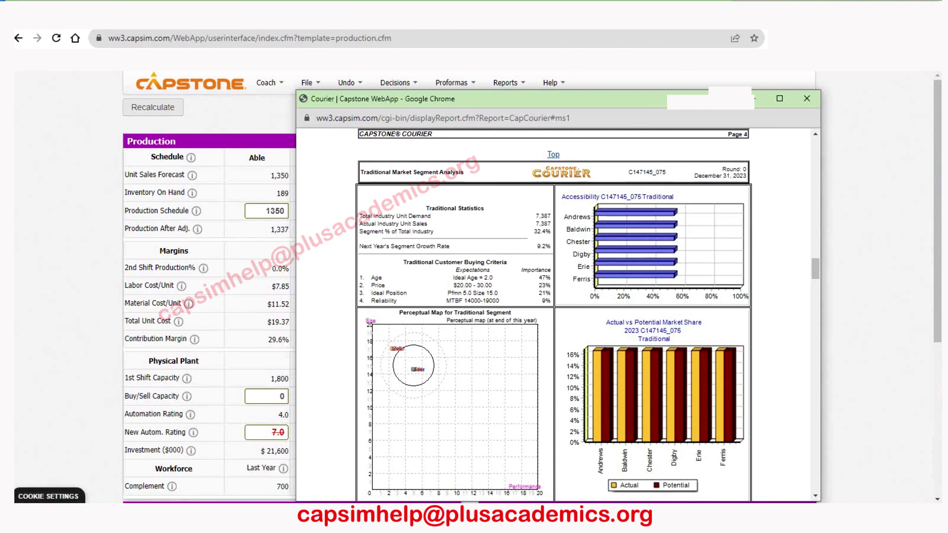
pyautogui.moveTo(538, 246); pyautogui.dragTo(545, 246)
pyautogui.scroll(-8, 553, 315)
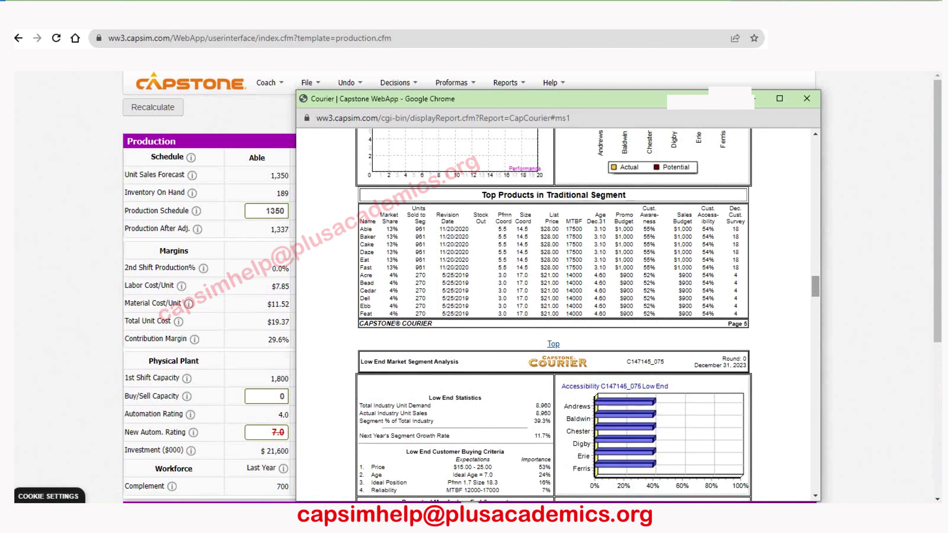
pyautogui.scroll(1, 553, 315)
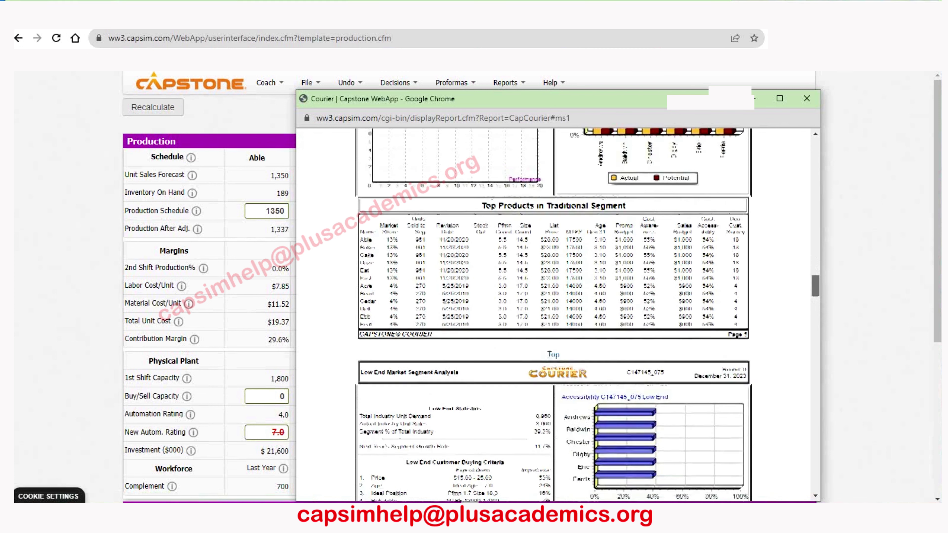
pyautogui.scroll(2, 553, 315)
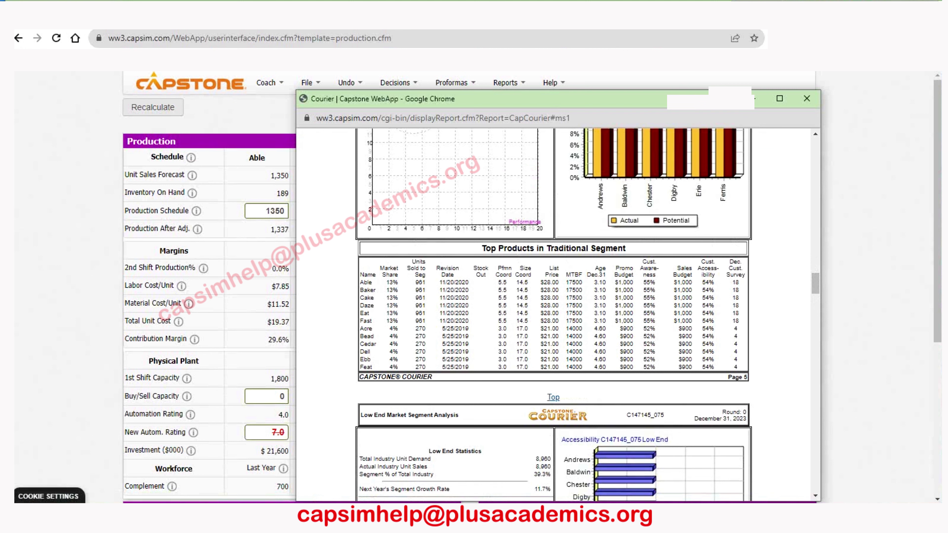
# - Return to the production decisions, set Able's buy/sell capacity to -900, and recalculate
pyautogui.hotkey('alt', 'Tab')
pyautogui.click(266, 396)
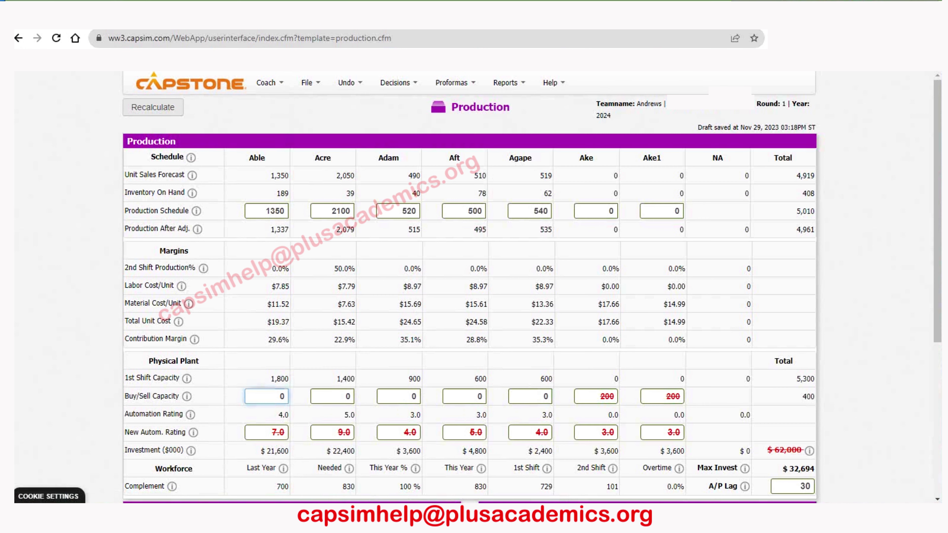
pyautogui.doubleClick(279, 379)
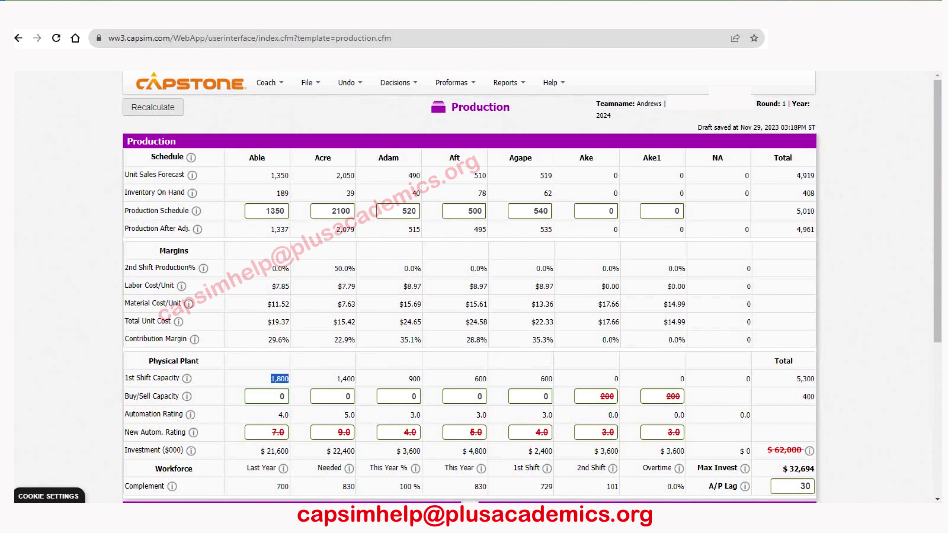
pyautogui.click(279, 396)
pyautogui.doubleClick(282, 396)
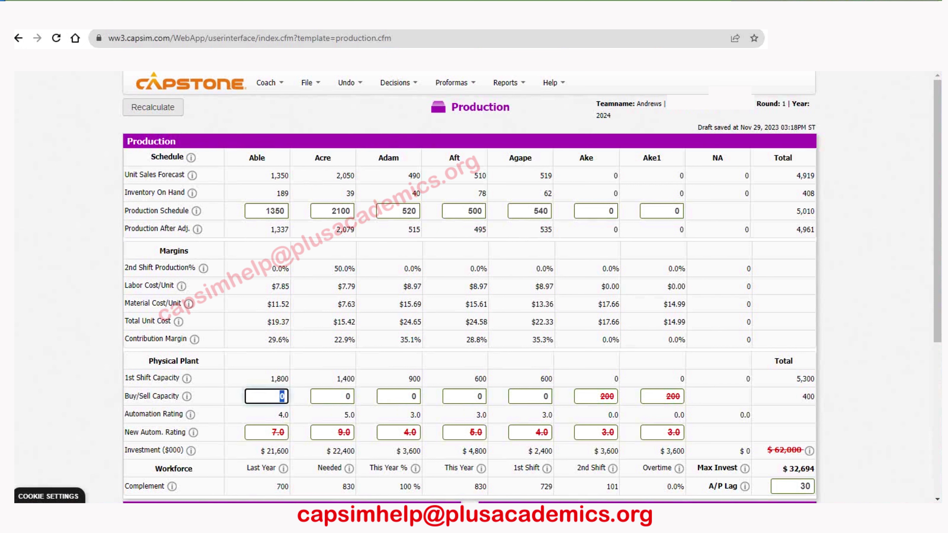
pyautogui.write('-900')
pyautogui.press('Return')
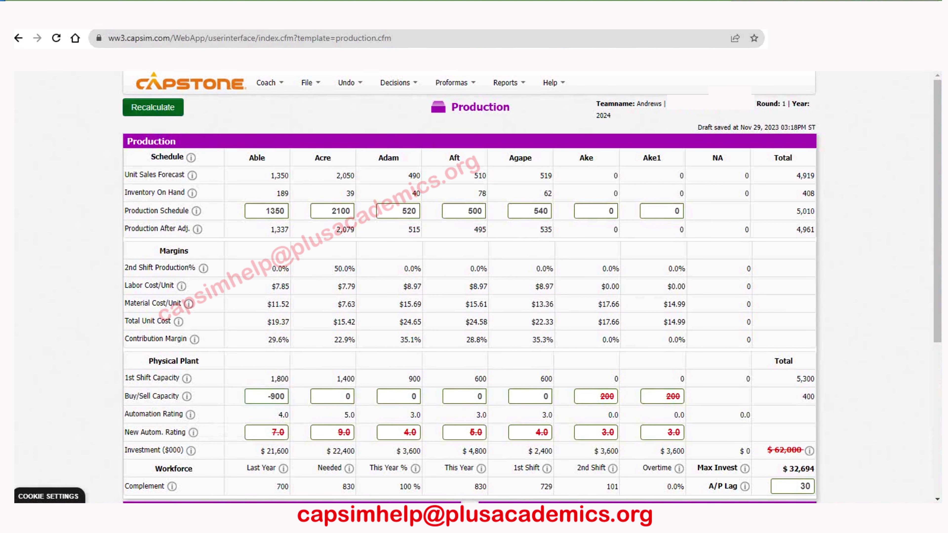
pyautogui.click(153, 107)
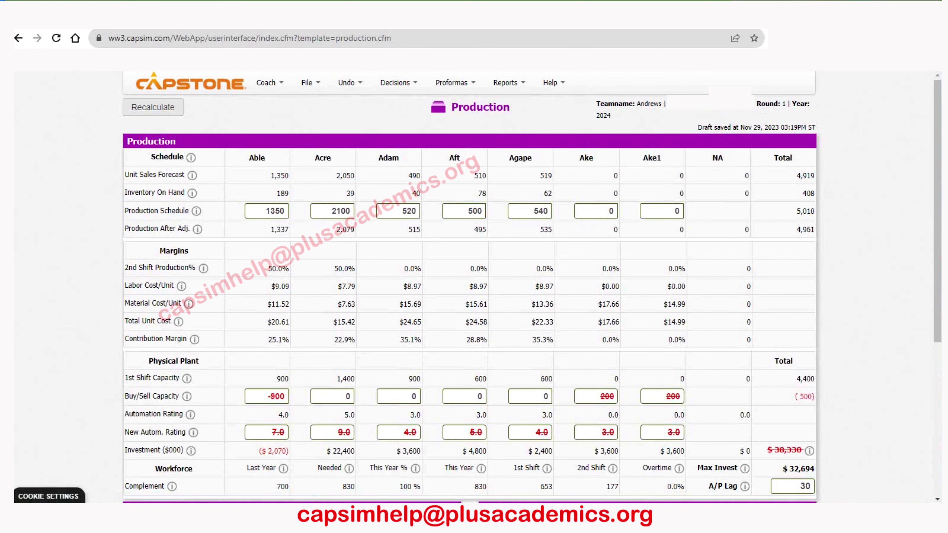
# - Review the High End segment's statistics and the units sold by its top products in the Courier report
pyautogui.scroll(-1, 474, 288)
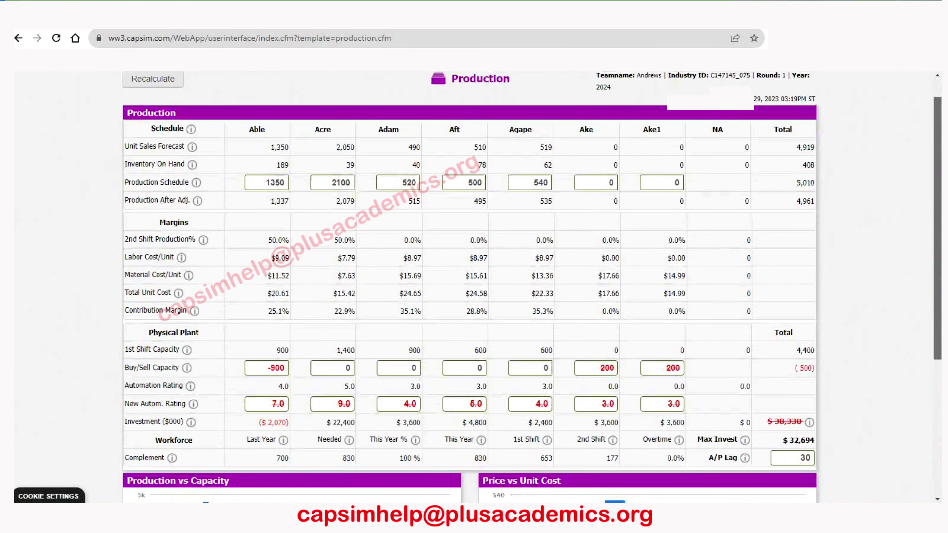
pyautogui.scroll(-1, 474, 287)
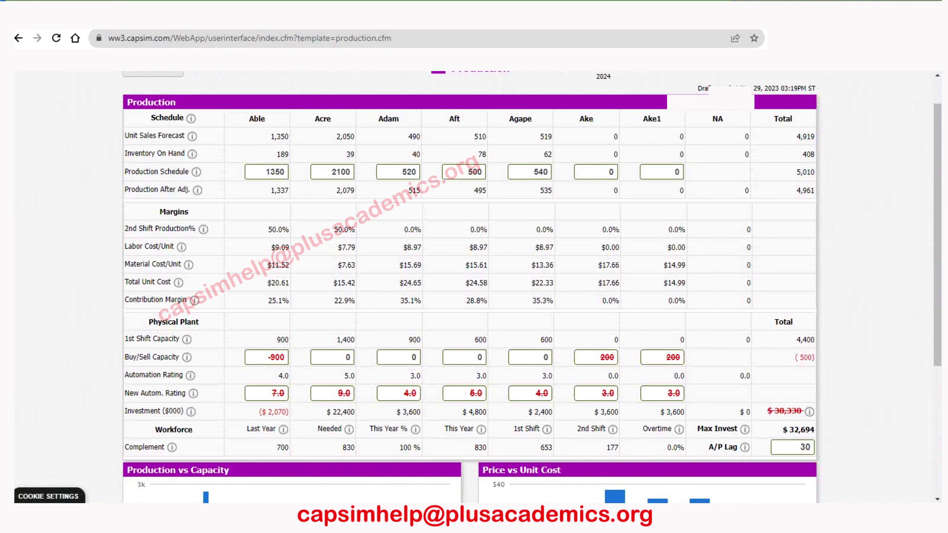
pyautogui.moveTo(476, 523)
pyautogui.click(534, 469)
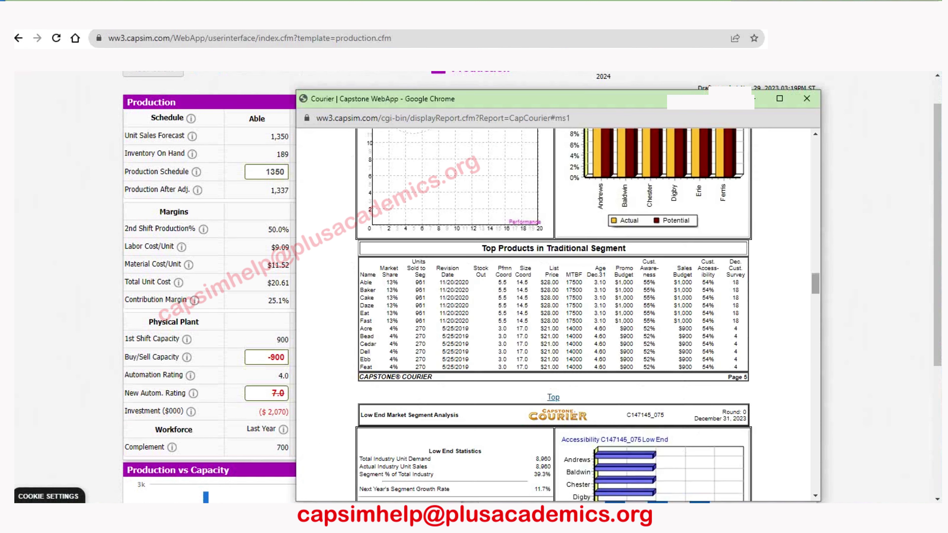
pyautogui.scroll(-15, 552, 314)
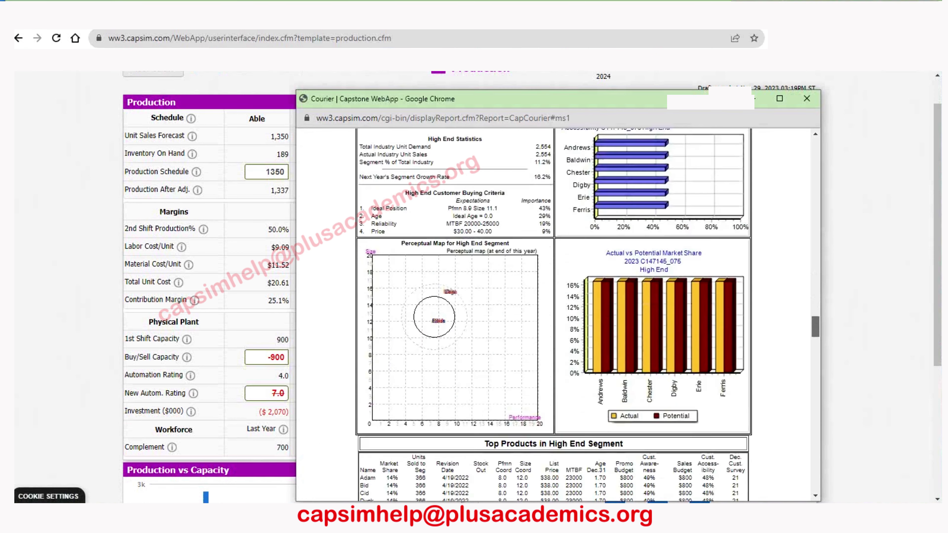
pyautogui.scroll(-4, 552, 314)
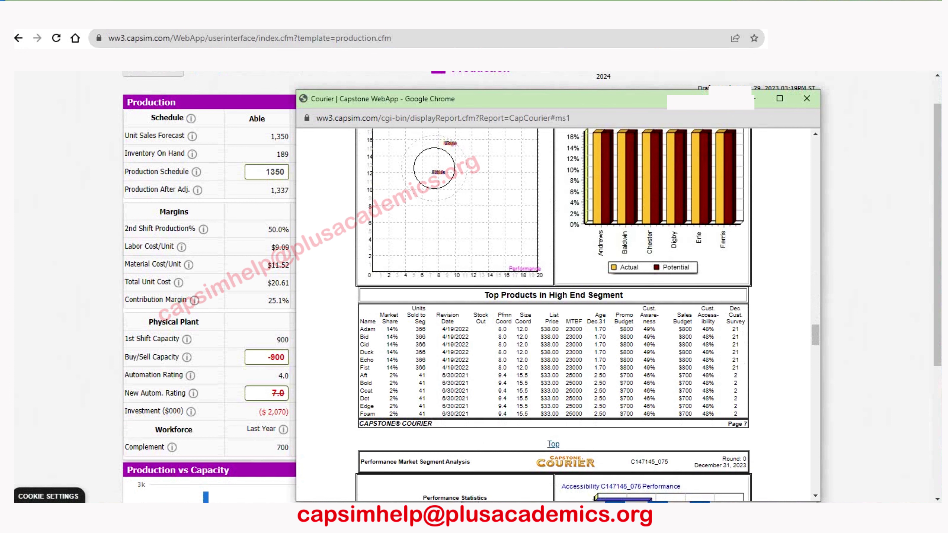
pyautogui.moveTo(415, 329); pyautogui.dragTo(425, 329)
pyautogui.scroll(6, 552, 313)
pyautogui.scroll(-6, 552, 313)
pyautogui.hotkey('alt', 'Tab')
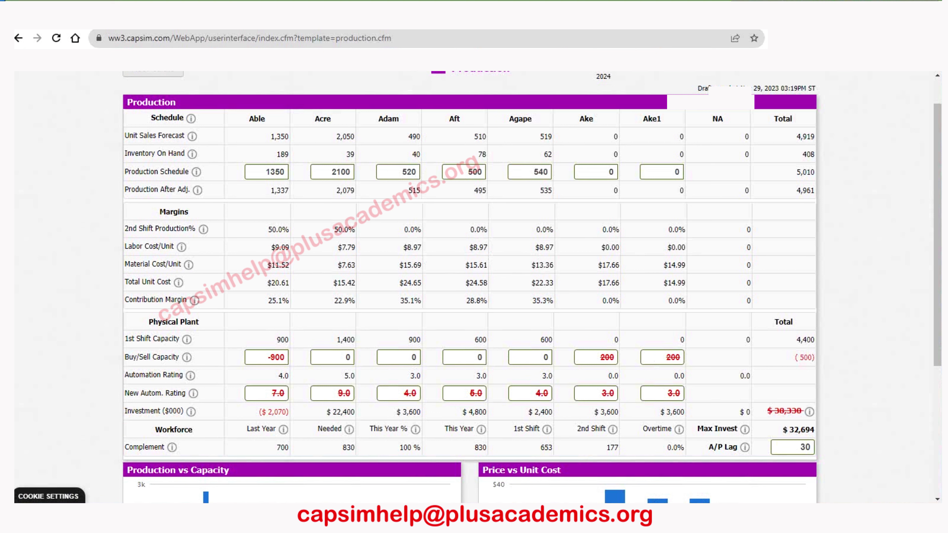
# - Set Adam's buy/sell capacity to -300 and recalculate the production decisions
pyautogui.click(413, 358)
pyautogui.write('-3')
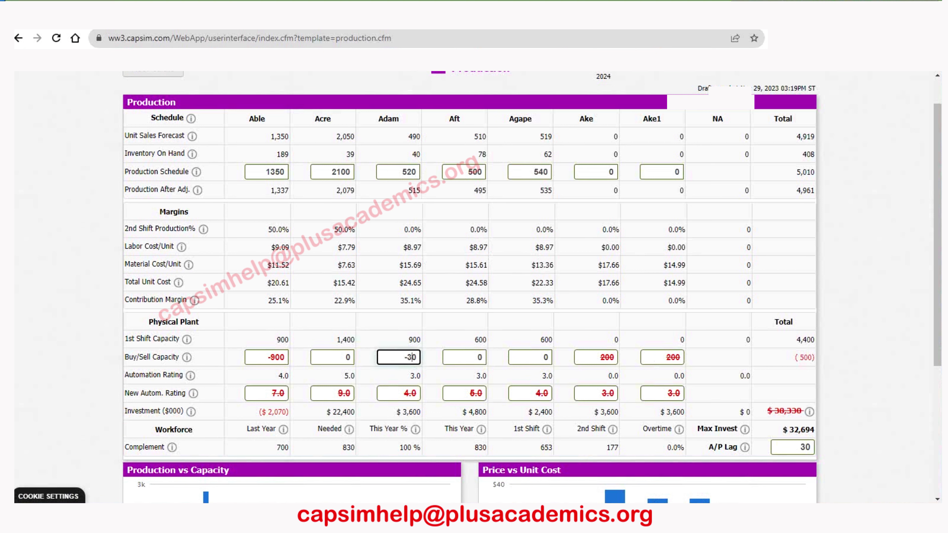
pyautogui.write('0')
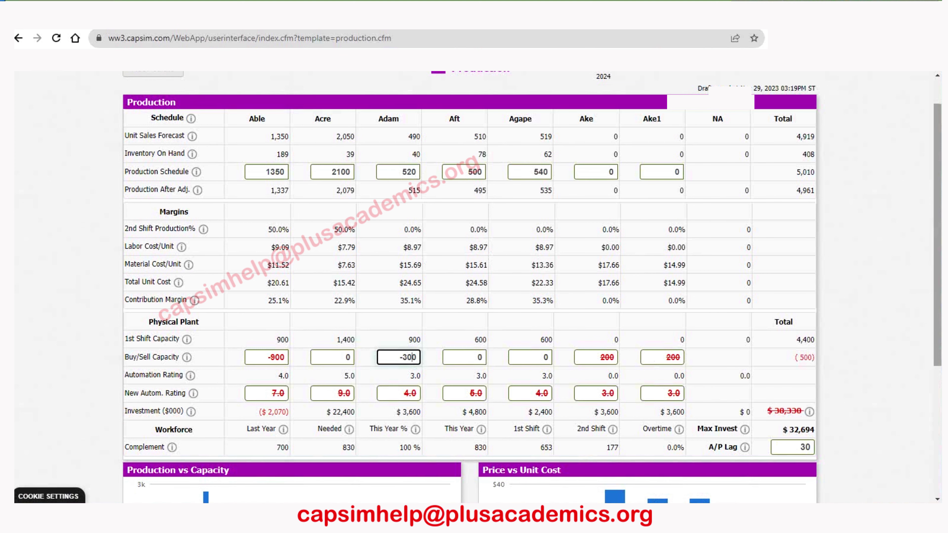
pyautogui.moveTo(936, 234); pyautogui.dragTo(937, 210)
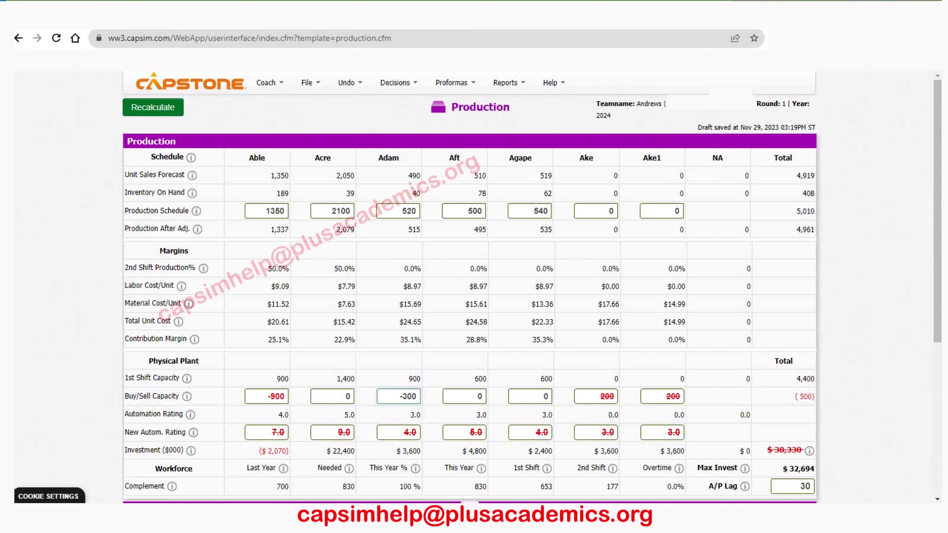
pyautogui.click(153, 107)
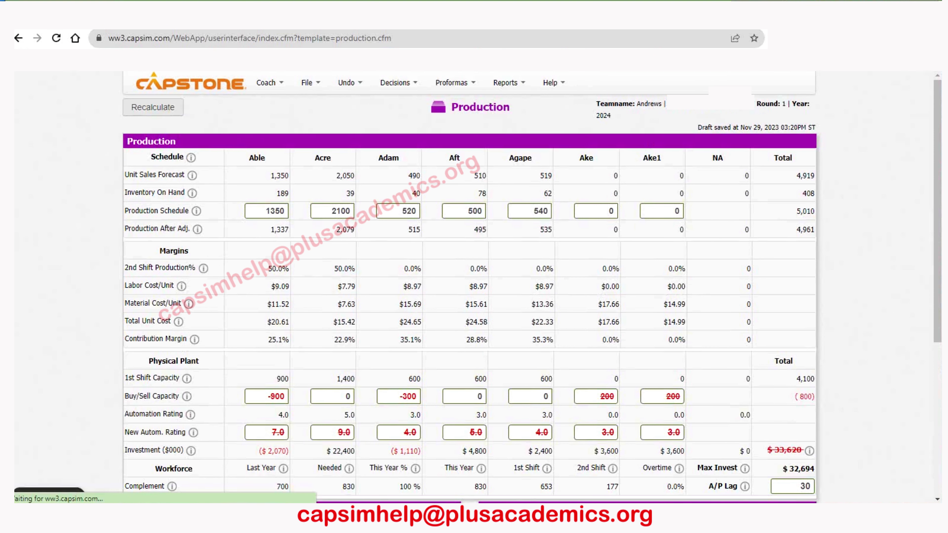
# - Set the buy/sell capacity to -350 for Adam and -50 for Aft, and recalculate the production decisions
pyautogui.scroll(-3, 474, 287)
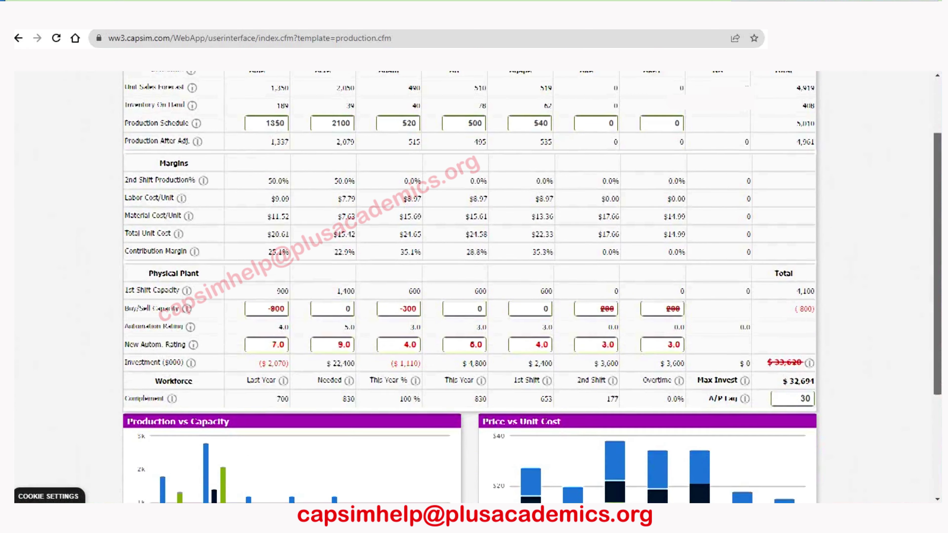
pyautogui.scroll(-1, 474, 287)
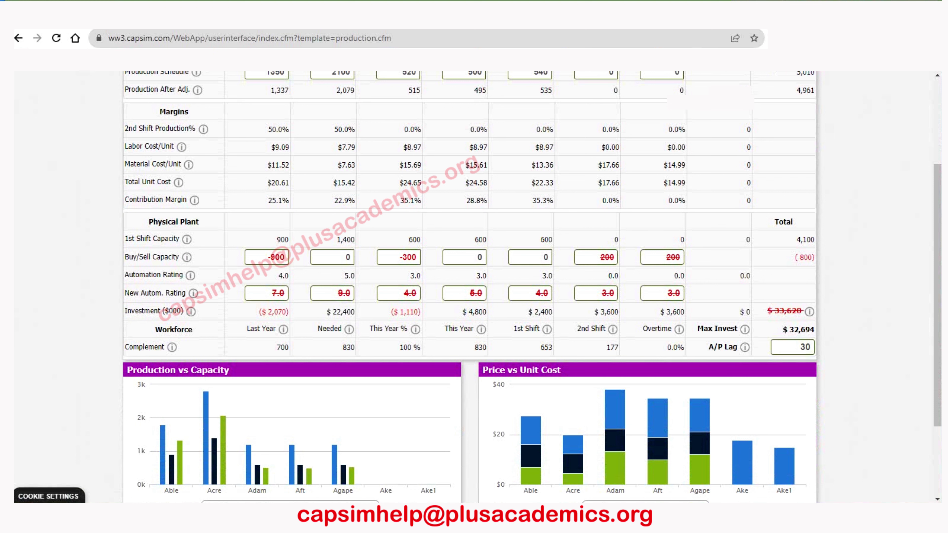
pyautogui.click(412, 257)
pyautogui.press('BackSpace')
pyautogui.write('5')
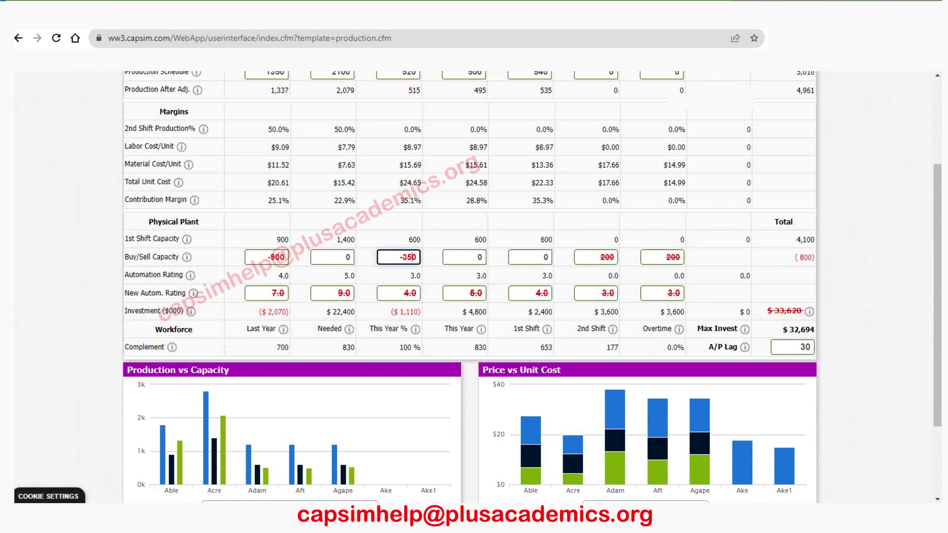
pyautogui.click(478, 257)
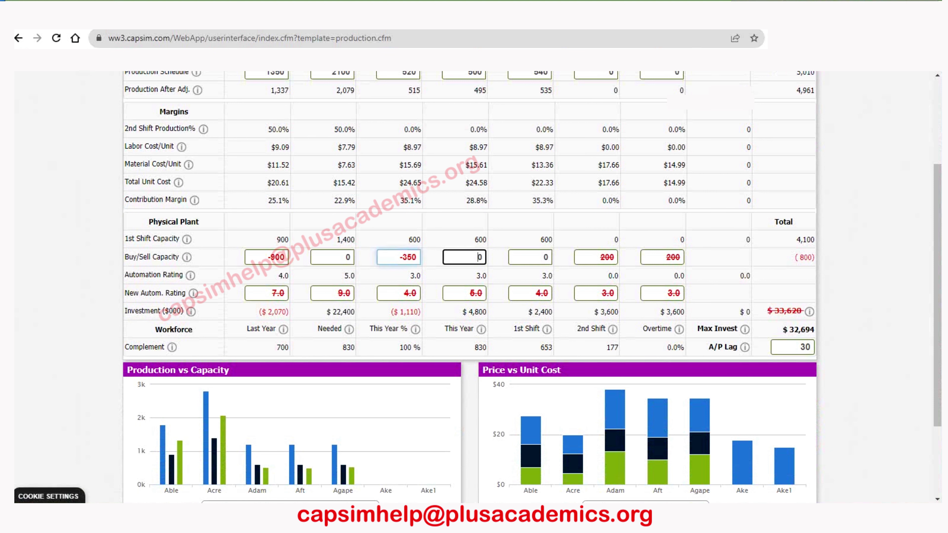
pyautogui.write('-5')
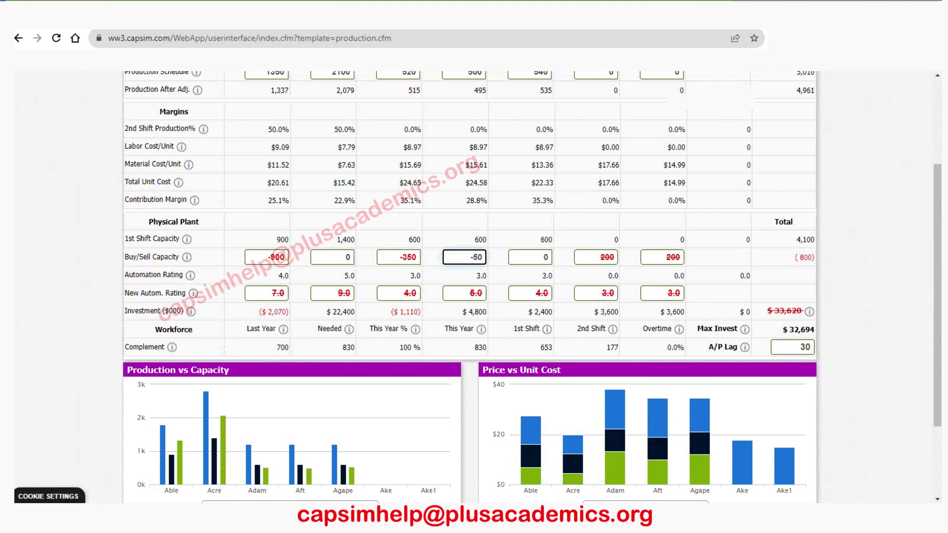
pyautogui.scroll(3, 470, 261)
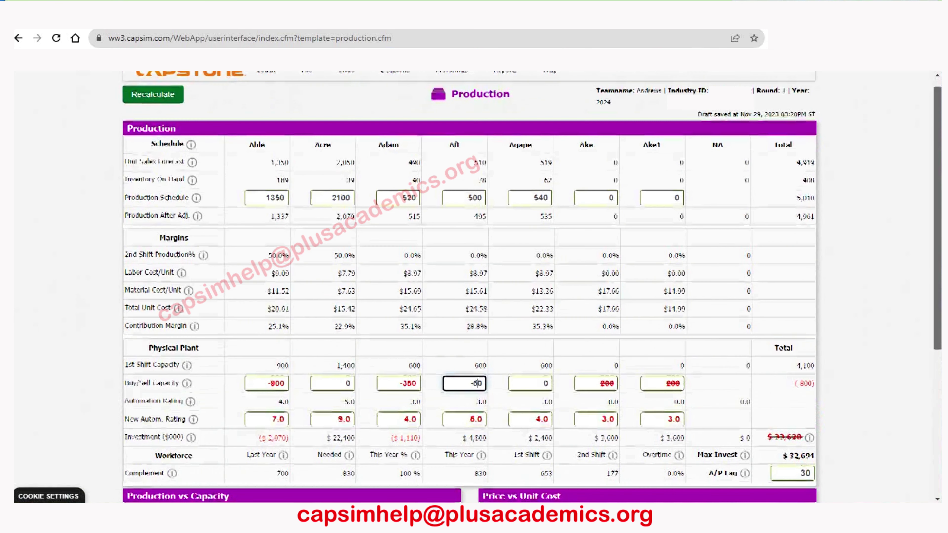
pyautogui.click(153, 95)
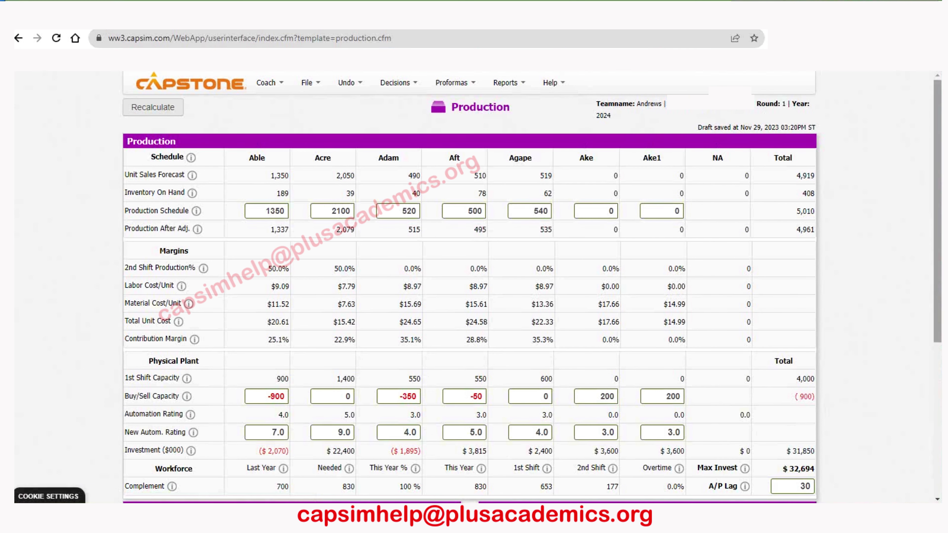
# - Change Adam's buy/sell capacity to -330 and recalculate the production decisions
pyautogui.scroll(-1, 471, 288)
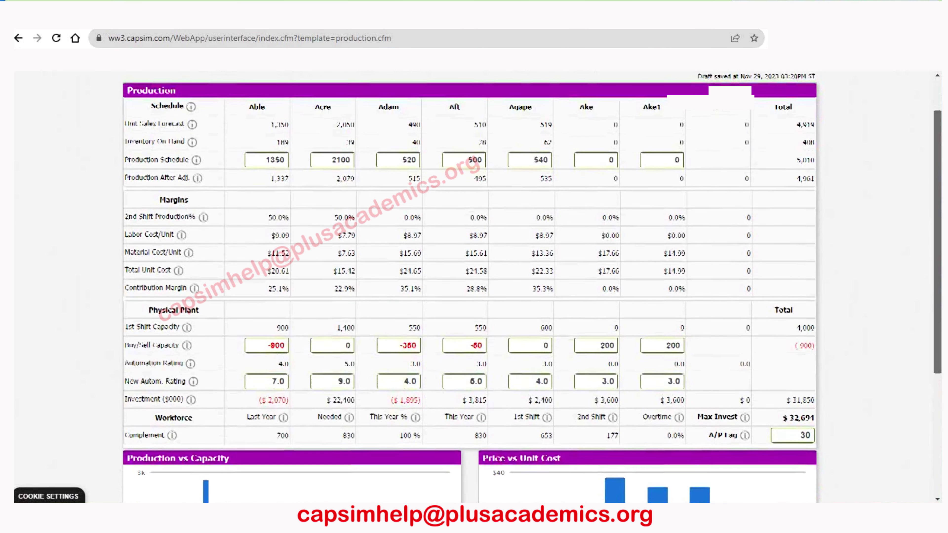
pyautogui.click(477, 345)
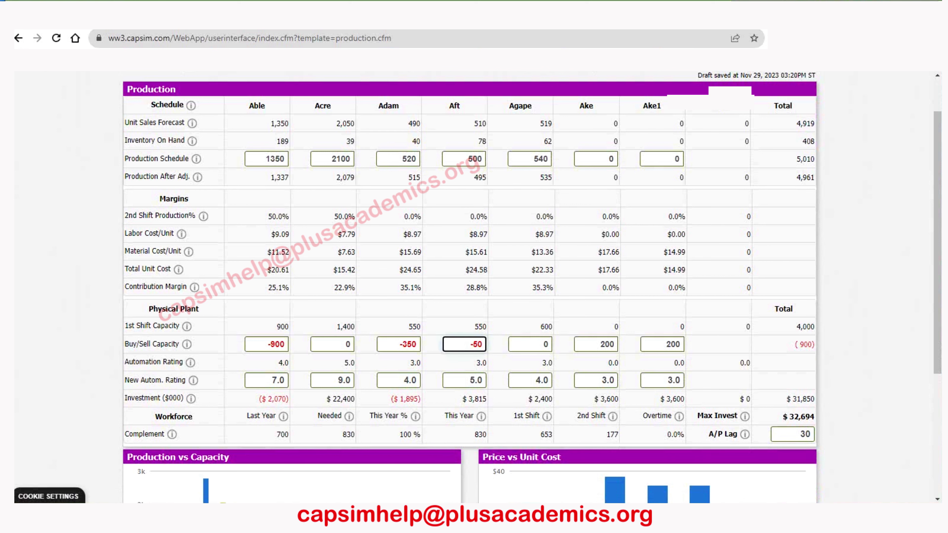
pyautogui.click(410, 344)
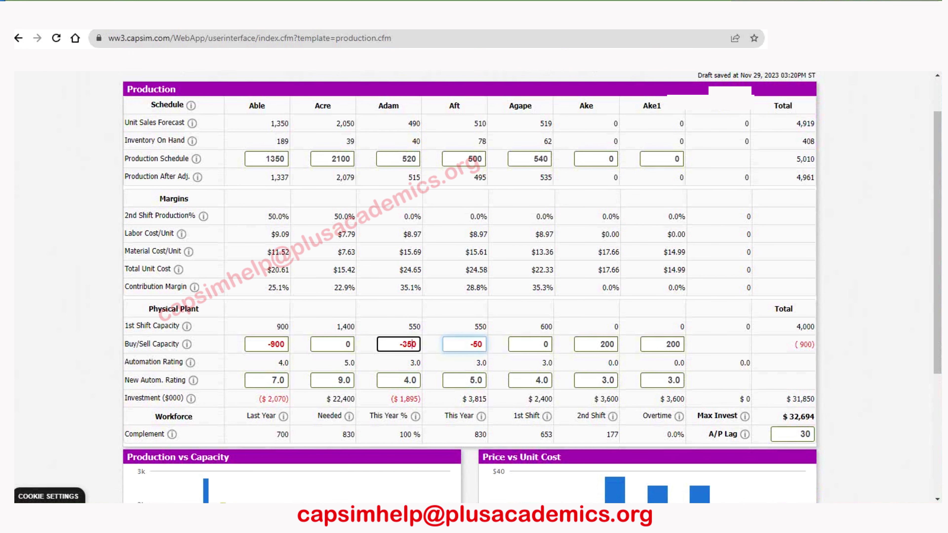
pyautogui.press('BackSpace')
pyautogui.write('3')
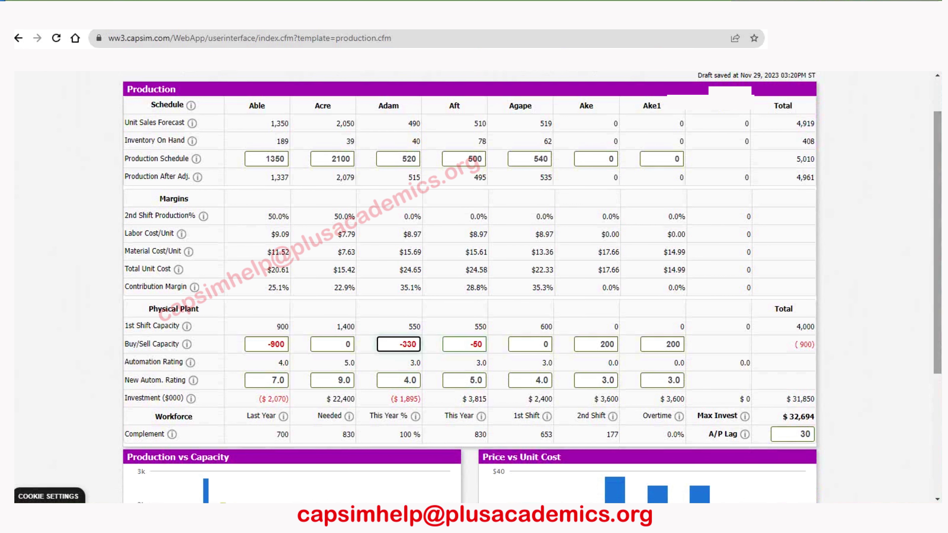
pyautogui.scroll(2, 531, 287)
pyautogui.press('Tab')
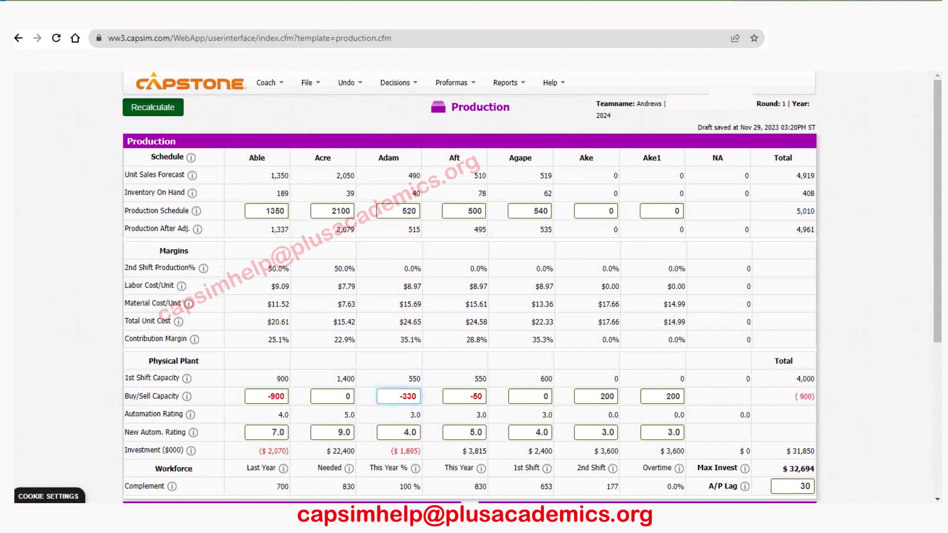
pyautogui.click(153, 107)
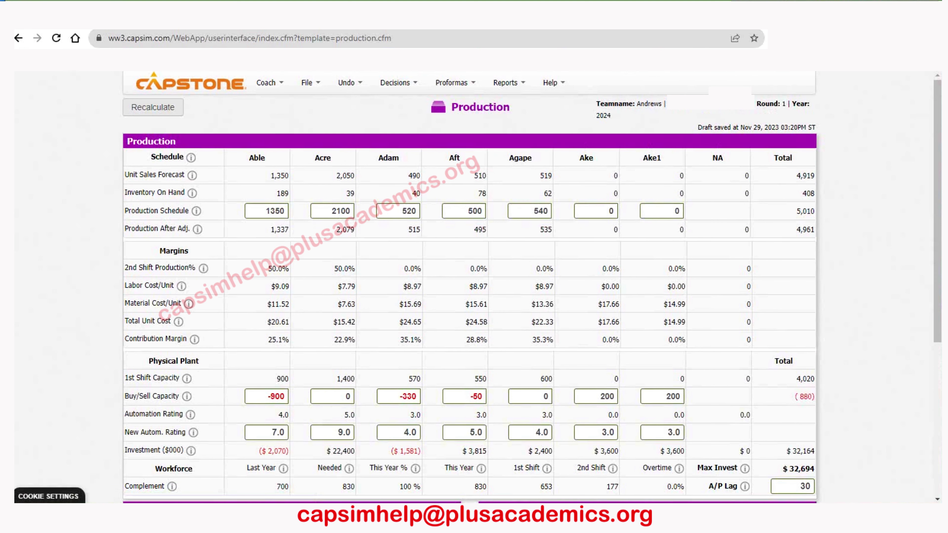
# - Change Adam's buy/sell capacity to -320 and recalculate the production decisions
pyautogui.click(412, 396)
pyautogui.press('BackSpace')
pyautogui.write('2')
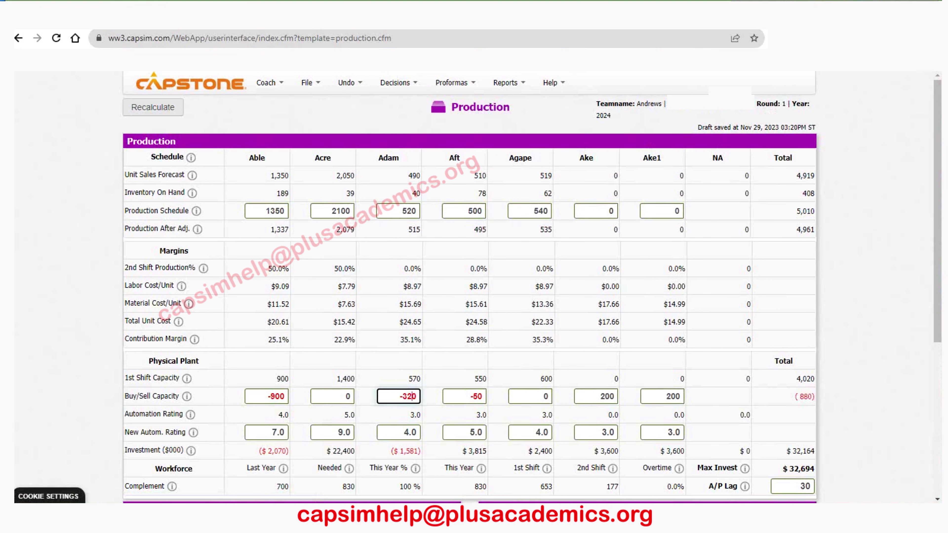
pyautogui.click(152, 107)
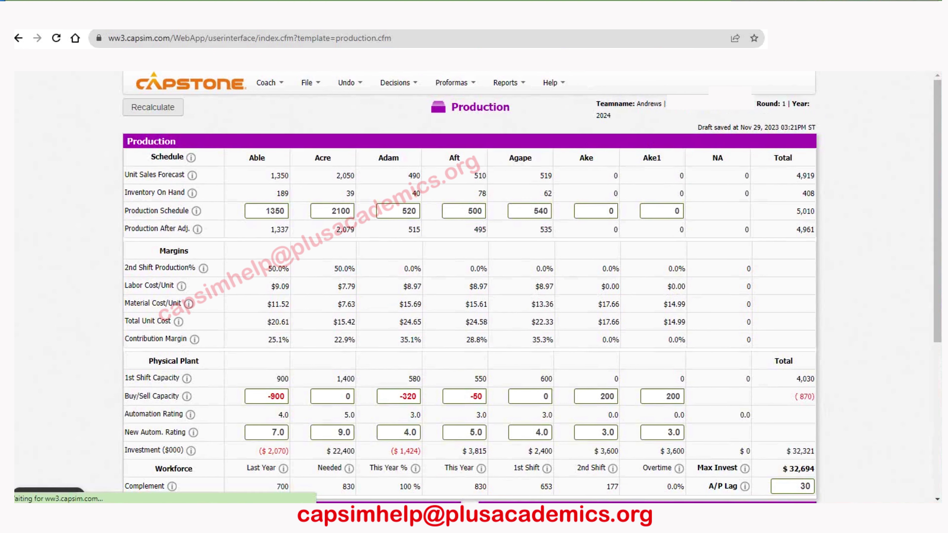
# - Change Adam's buy/sell capacity to -310 and recalculate the production decisions
pyautogui.click(411, 396)
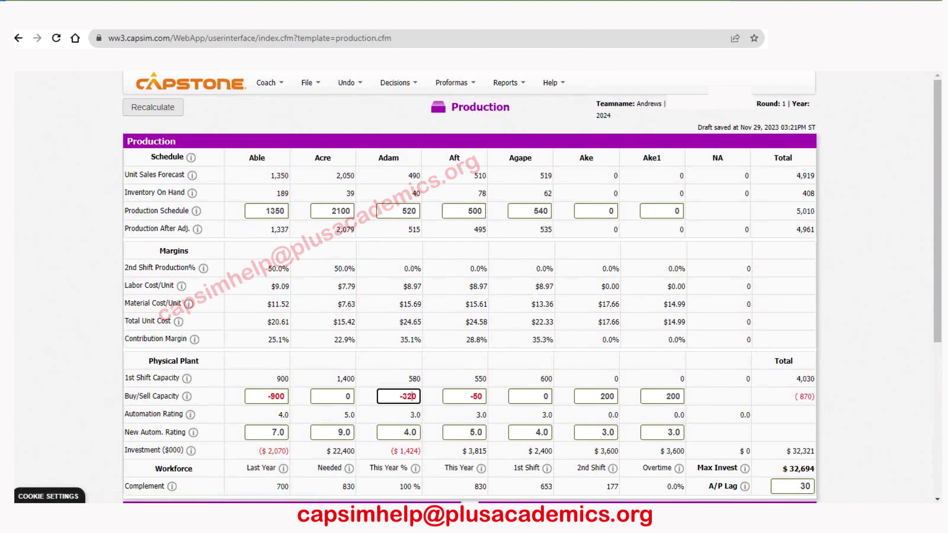
pyautogui.press('BackSpace')
pyautogui.write('1')
pyautogui.click(152, 107)
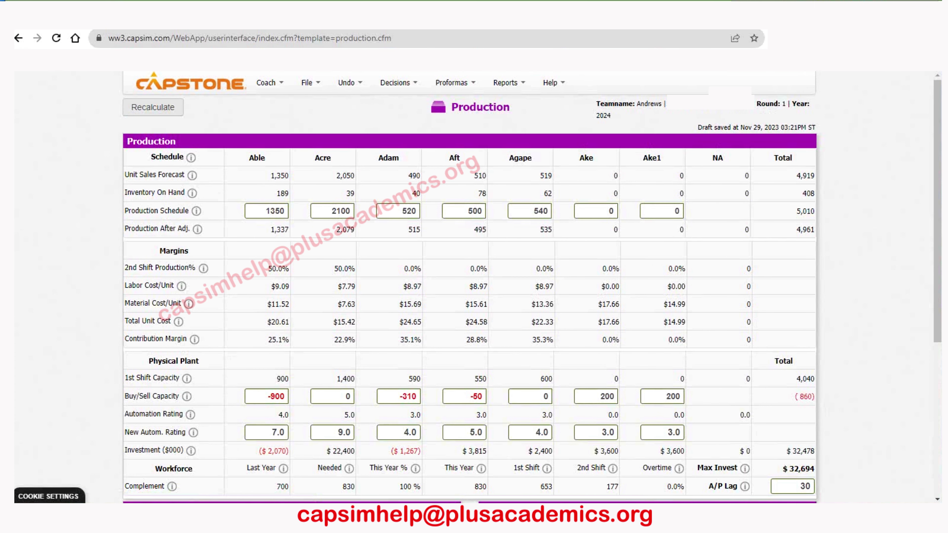
# - Open the Human Resources decisions and read the explanations of Recruiting Spend and Training Hours
pyautogui.scroll(-1, 470, 287)
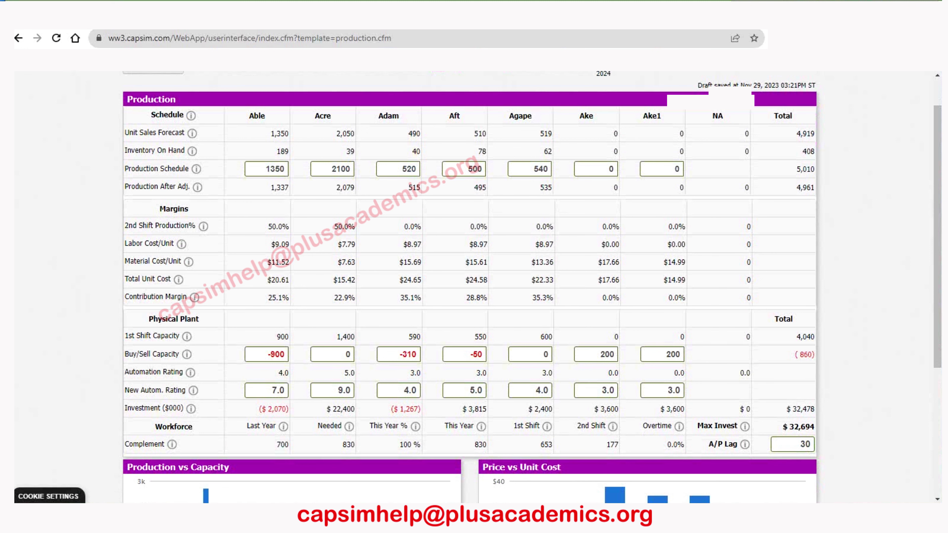
pyautogui.scroll(1, 470, 288)
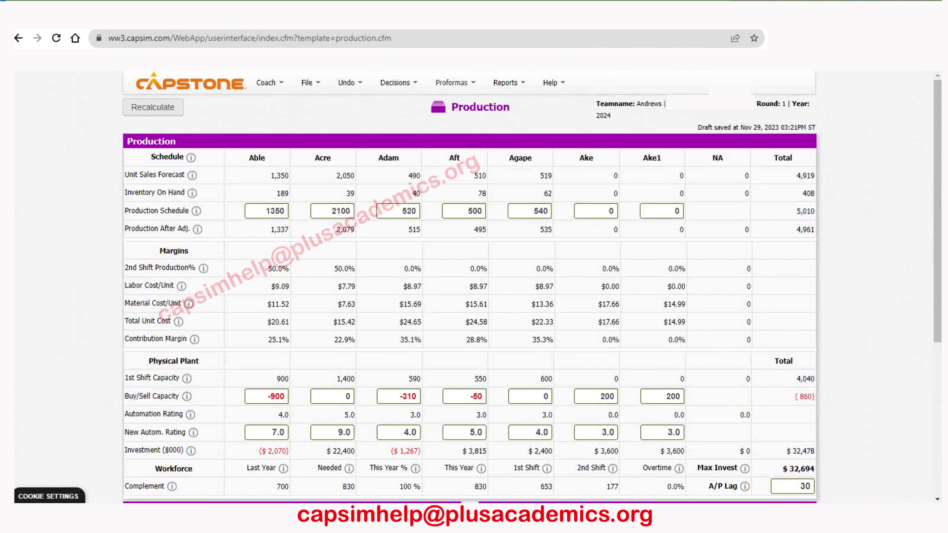
pyautogui.click(398, 83)
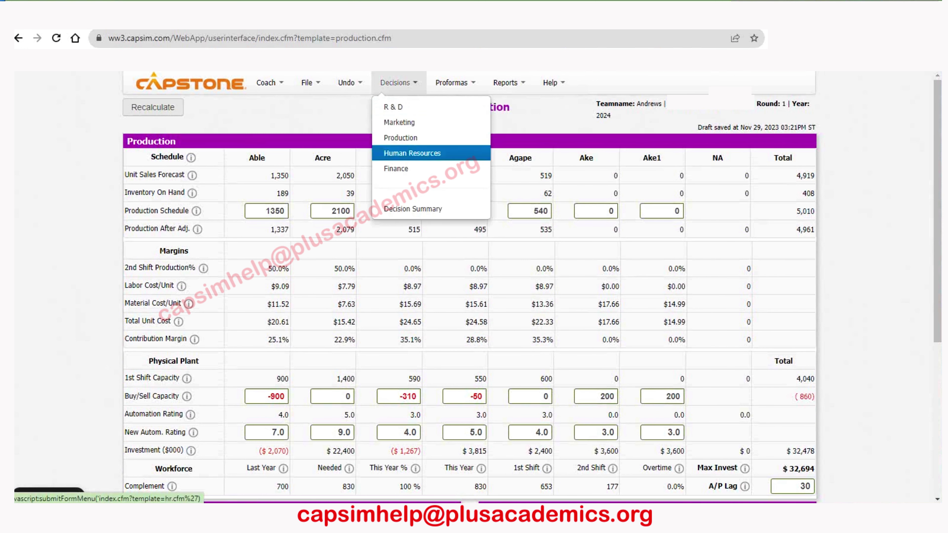
pyautogui.click(412, 153)
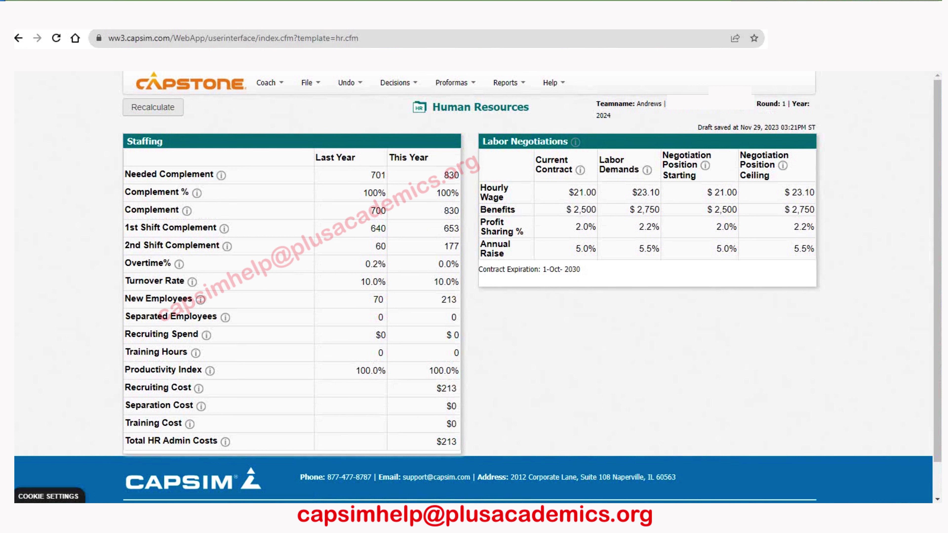
pyautogui.moveTo(206, 334)
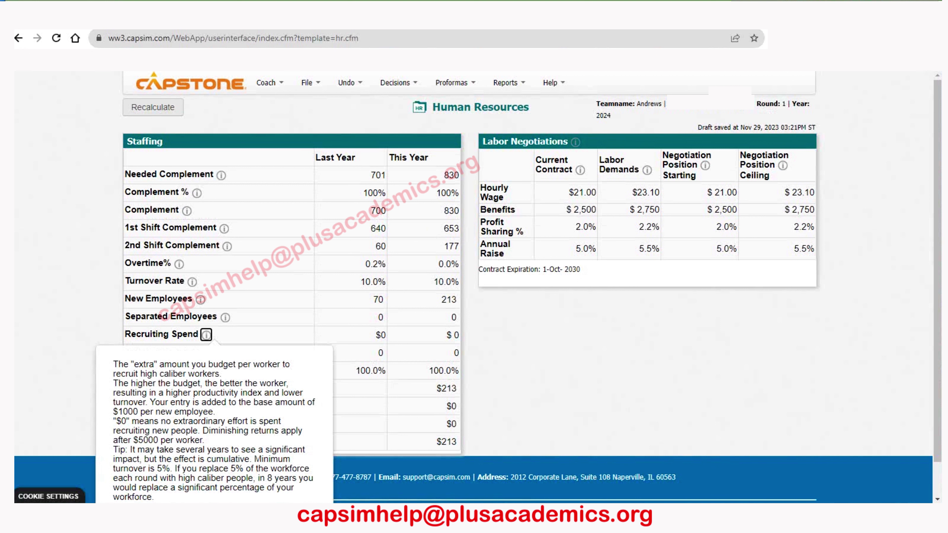
pyautogui.press('Tab')
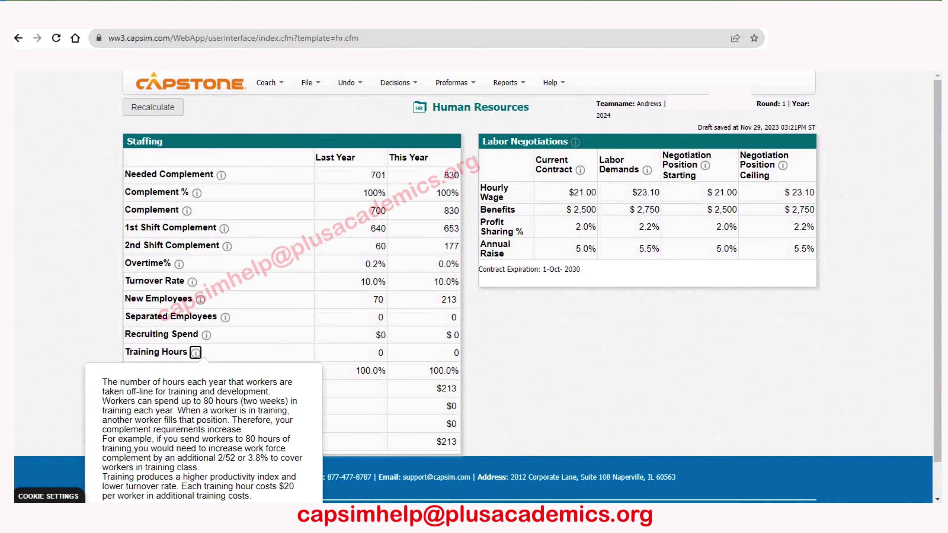
pyautogui.press('Escape')
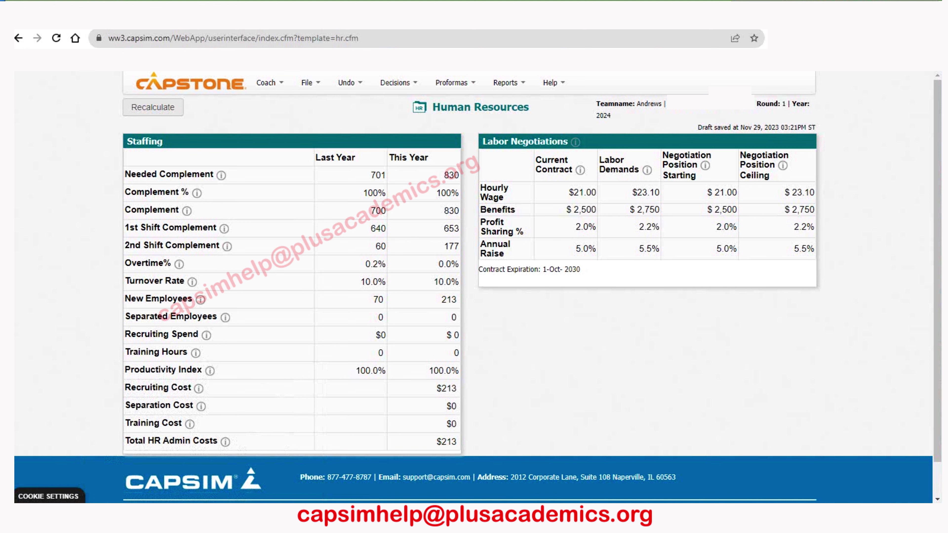
# - Look over the Finance decisions and review the Round 1 projected results in the proforma Balanced Scorecard, including the Profits score
pyautogui.click(397, 83)
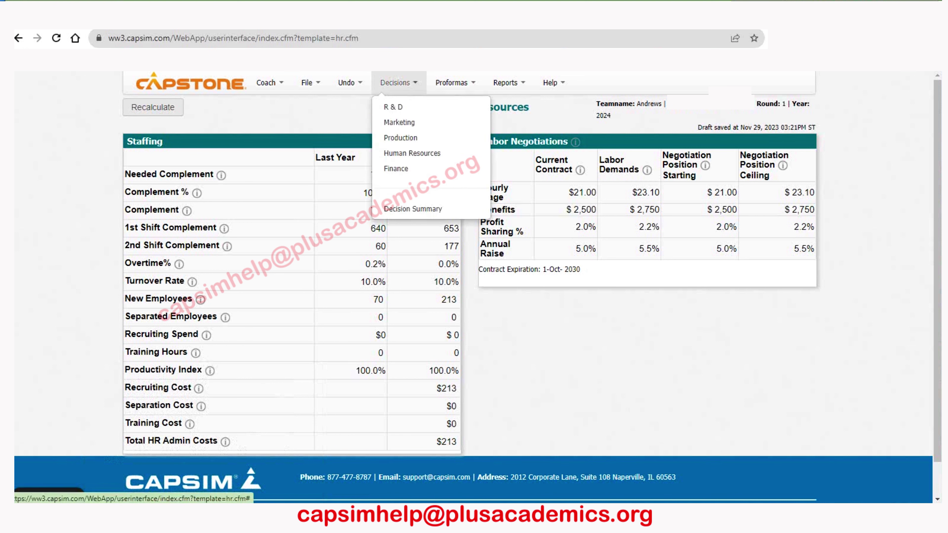
pyautogui.click(396, 168)
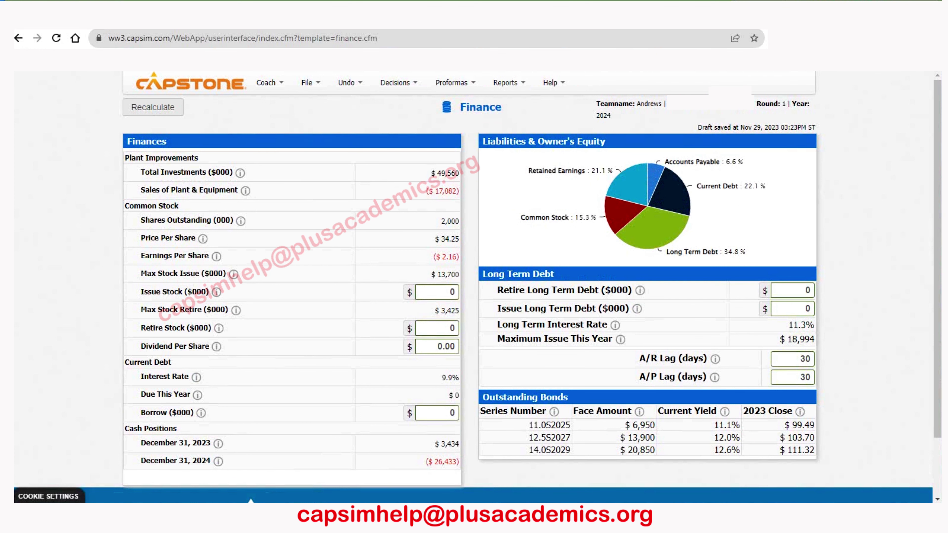
pyautogui.click(454, 82)
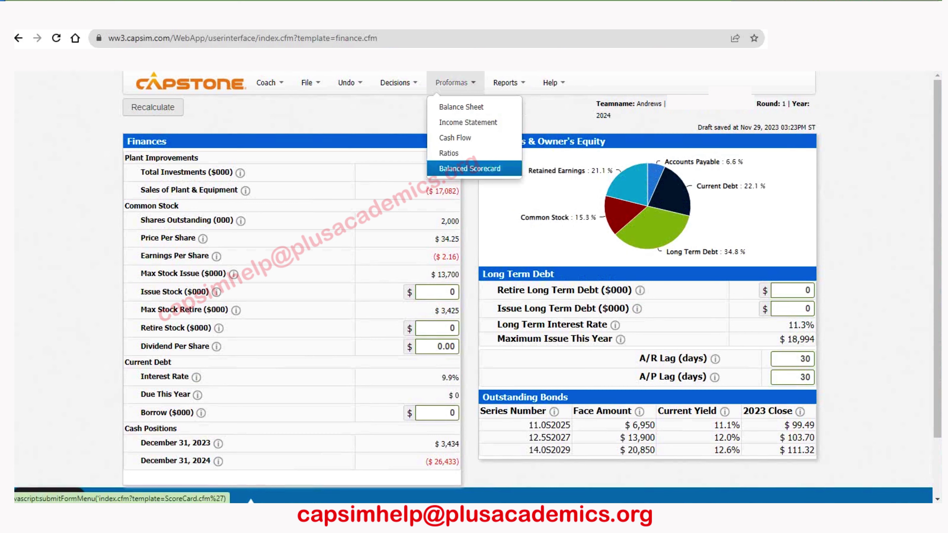
pyautogui.click(469, 168)
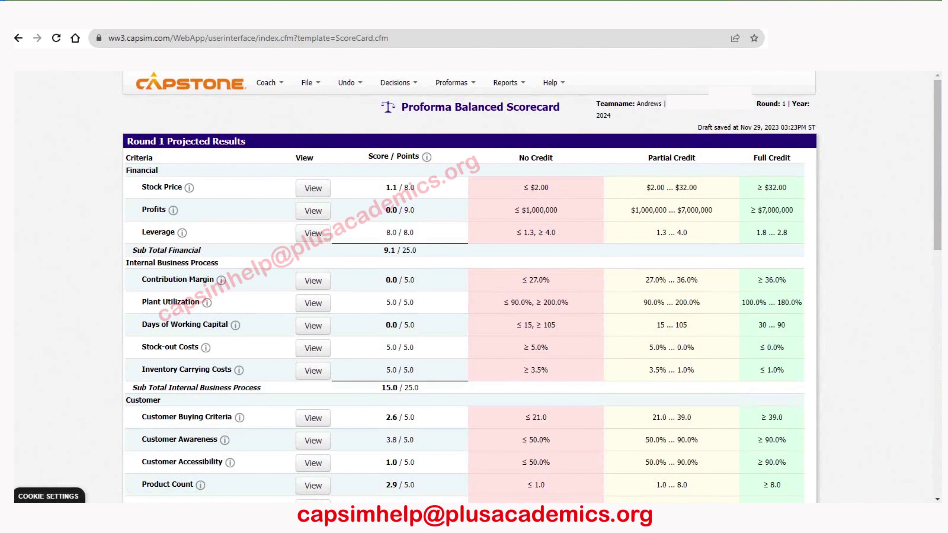
pyautogui.moveTo(399, 324)
pyautogui.mouseDown()
pyautogui.moveTo(386, 325)
pyautogui.moveTo(408, 325)
pyautogui.moveTo(386, 325)
pyautogui.mouseUp()
pyautogui.moveTo(385, 210); pyautogui.dragTo(414, 210)
pyautogui.scroll(-3, 470, 287)
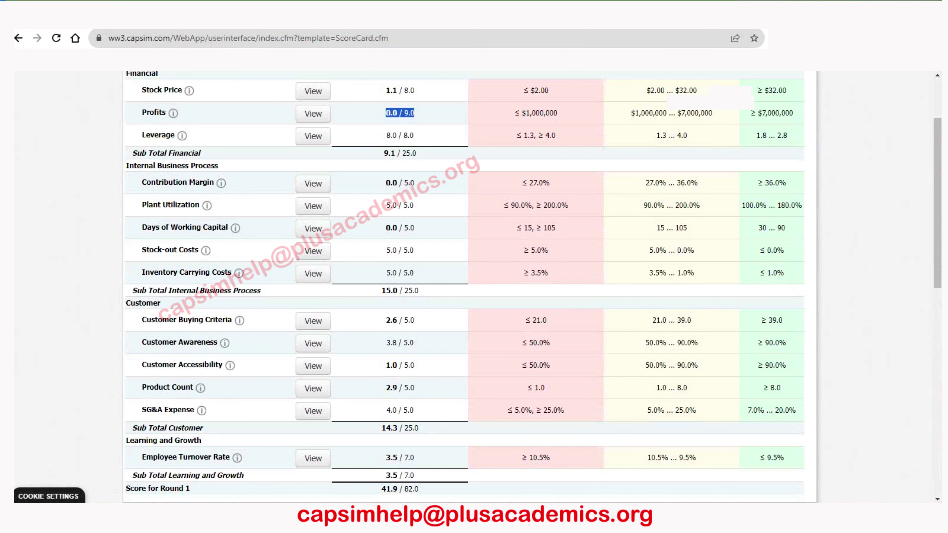
pyautogui.scroll(3, 474, 287)
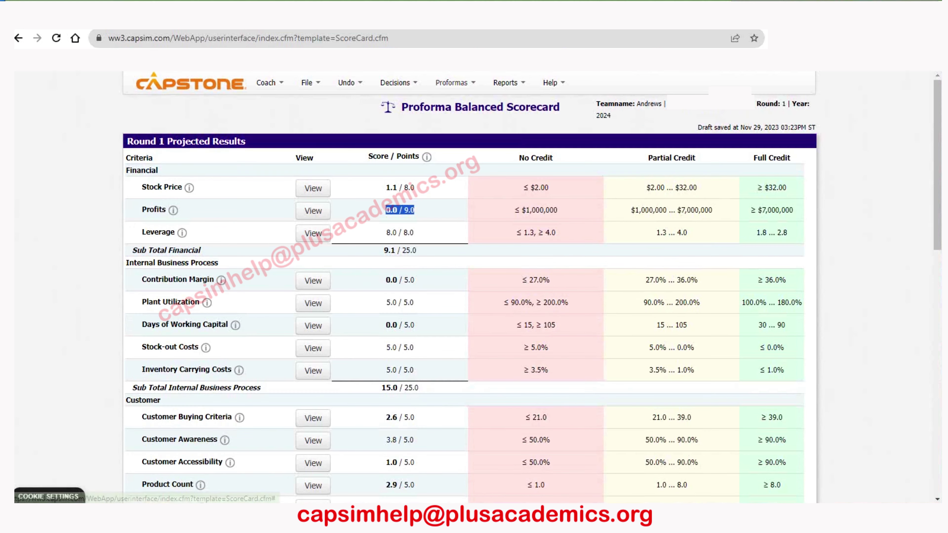
# - Check the Days of Working Capital figure in the proforma financial ratios
pyautogui.moveTo(454, 82)
pyautogui.click(447, 153)
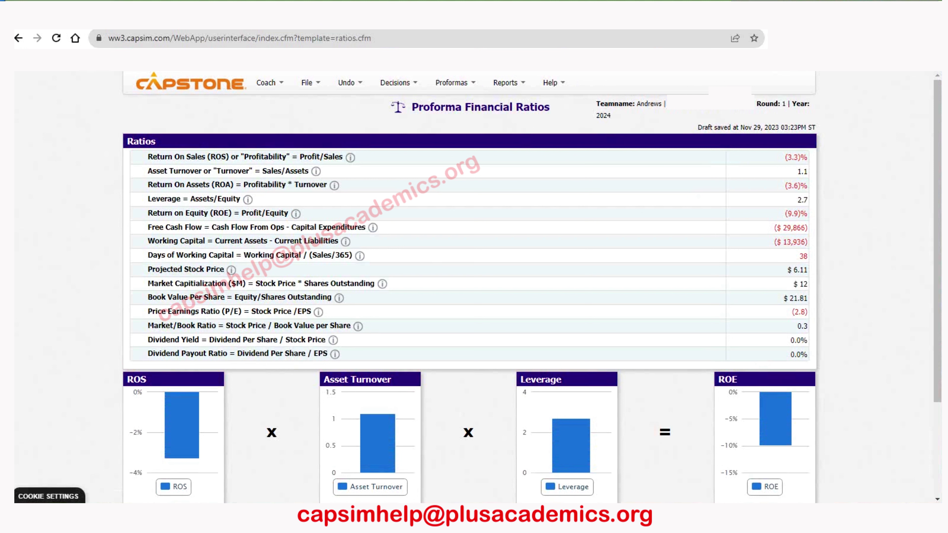
pyautogui.moveTo(799, 257); pyautogui.dragTo(808, 354)
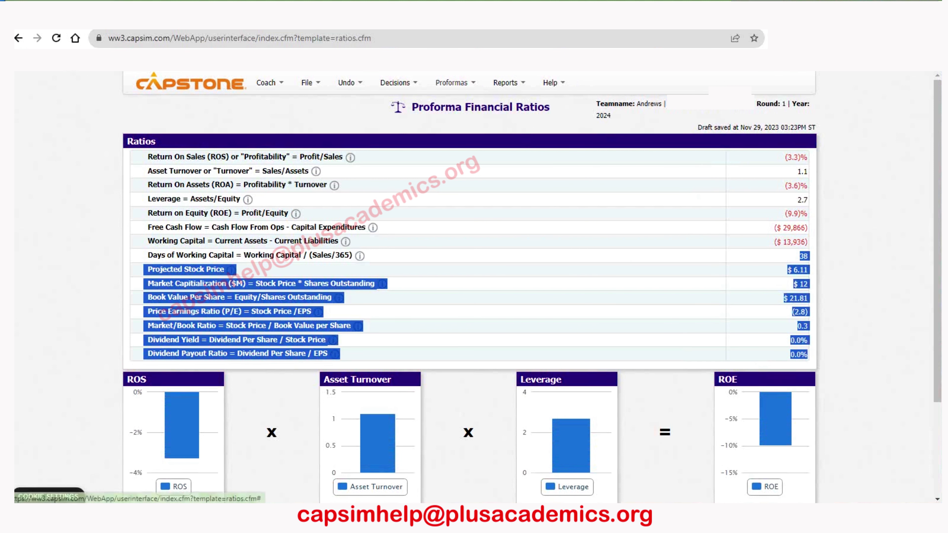
# - Return to the proforma Balanced Scorecard and view the scoring details of Days of Working Capital
pyautogui.click(454, 83)
pyautogui.click(459, 168)
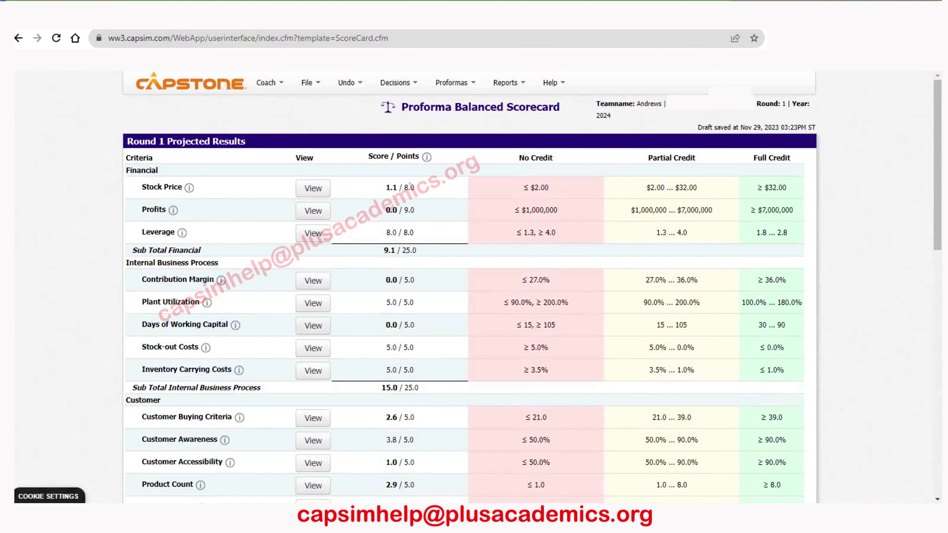
pyautogui.click(313, 325)
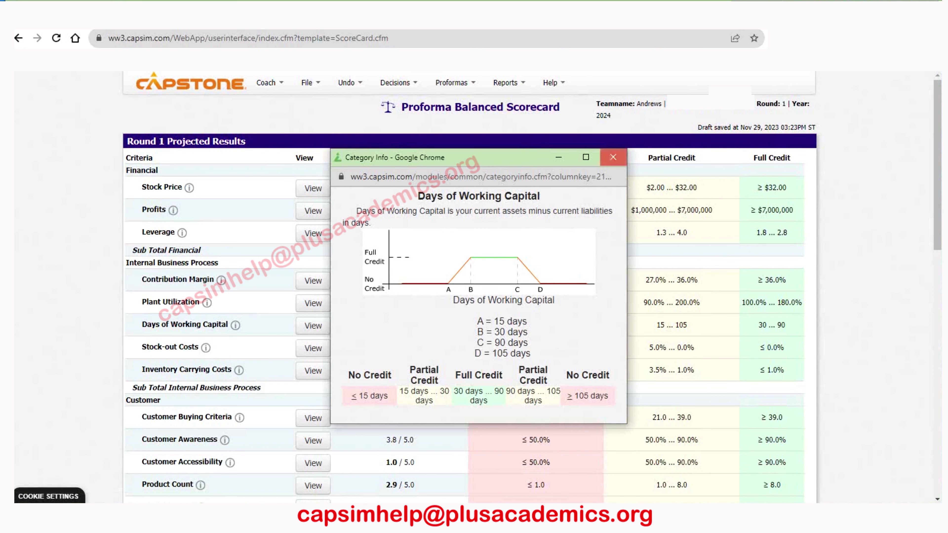
pyautogui.click(612, 156)
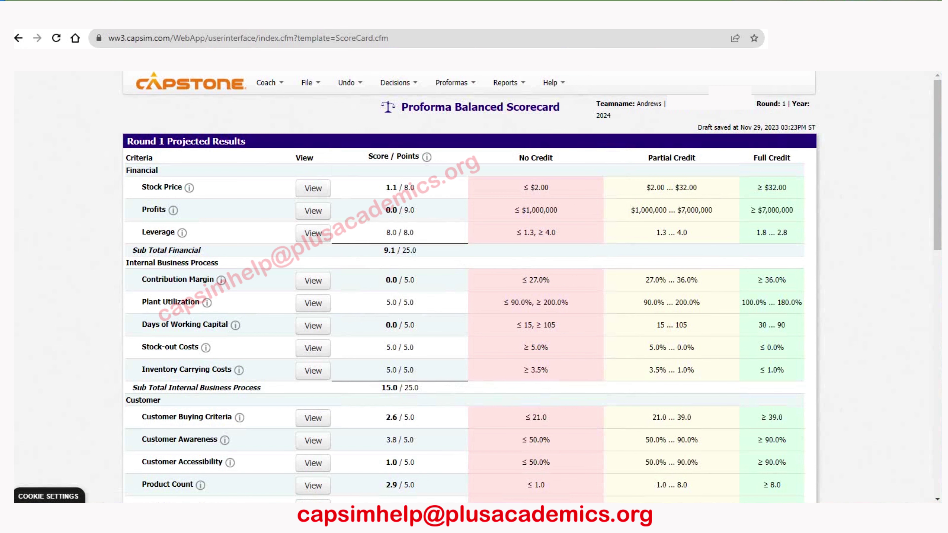
# - In the Finance decisions, set Issue Long Term Debt to 18994 and recalculate
pyautogui.click(395, 82)
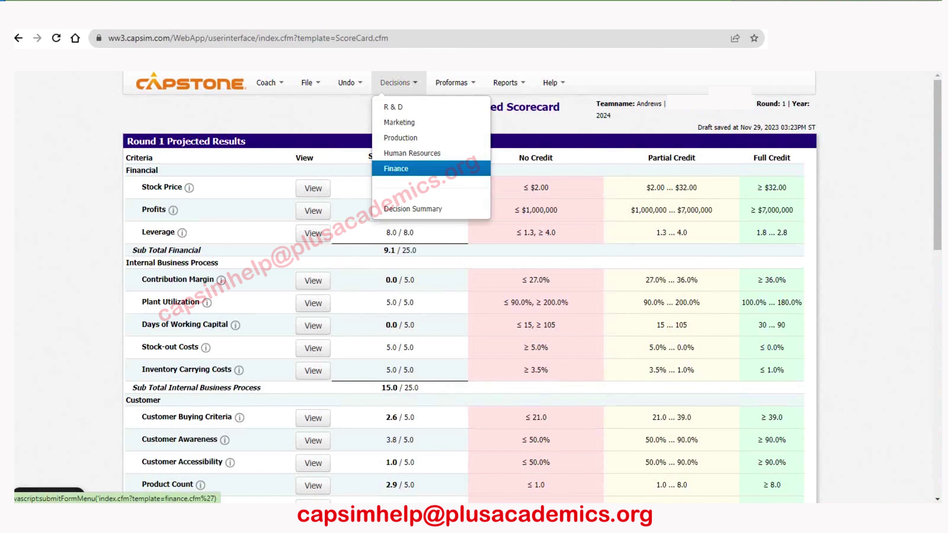
pyautogui.click(403, 168)
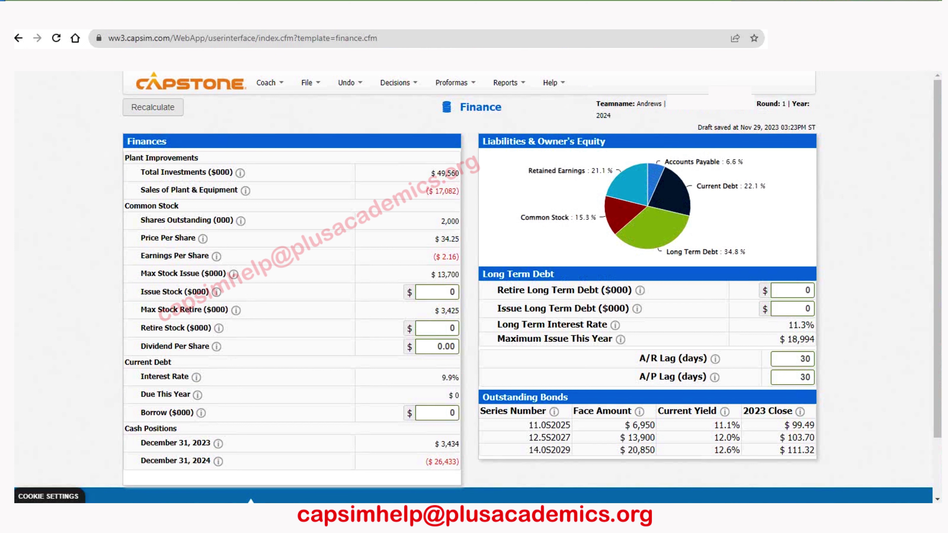
pyautogui.click(810, 308)
pyautogui.write('18')
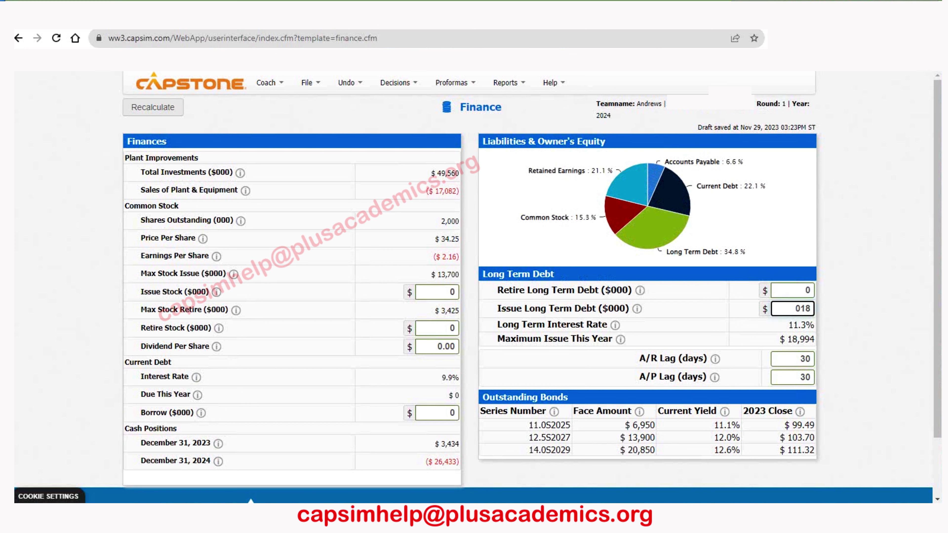
pyautogui.write('994')
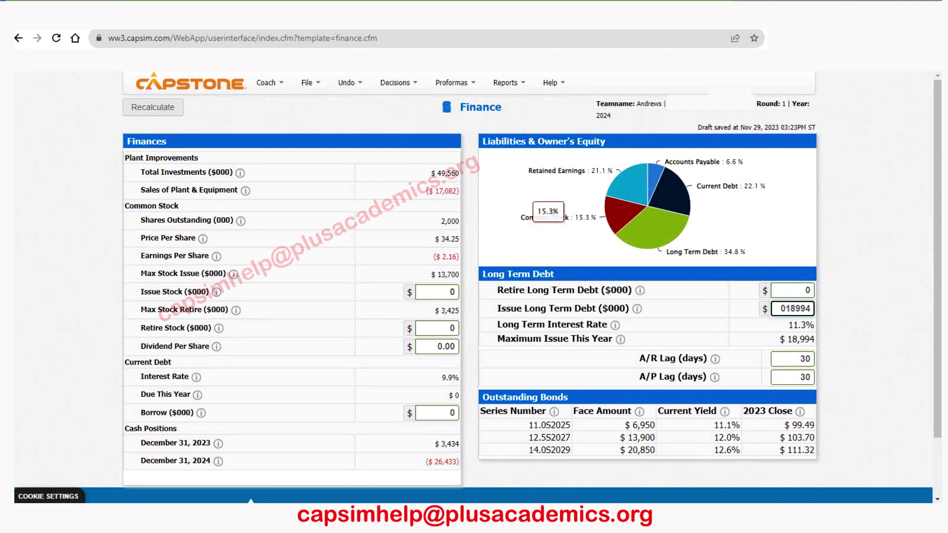
pyautogui.click(153, 107)
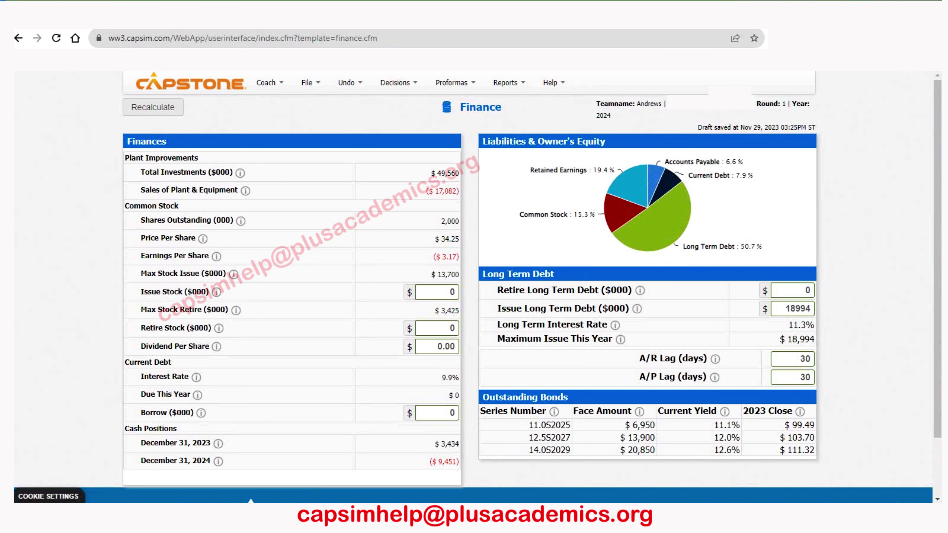
# - Set Issue Stock to 13700 and recalculate the finance decisions
pyautogui.click(454, 292)
pyautogui.write('1')
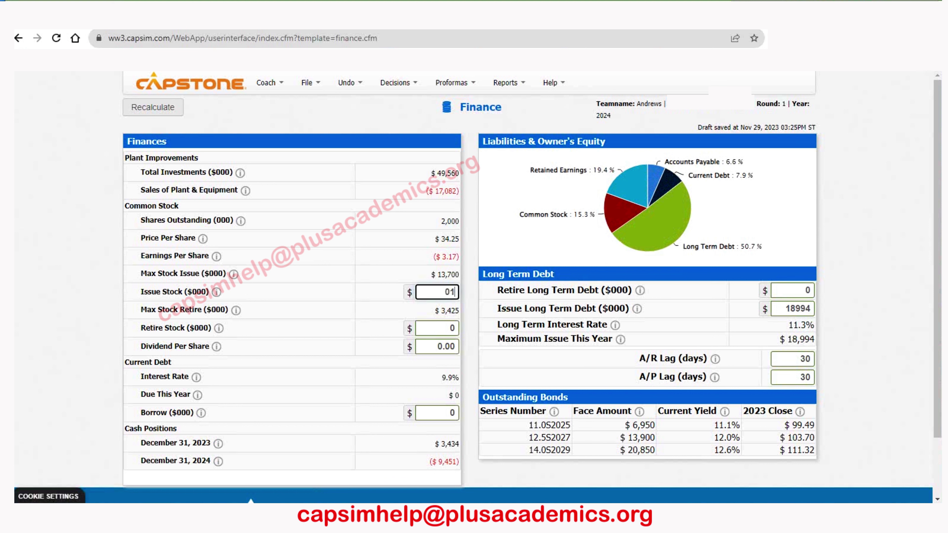
pyautogui.write('3700')
pyautogui.click(152, 107)
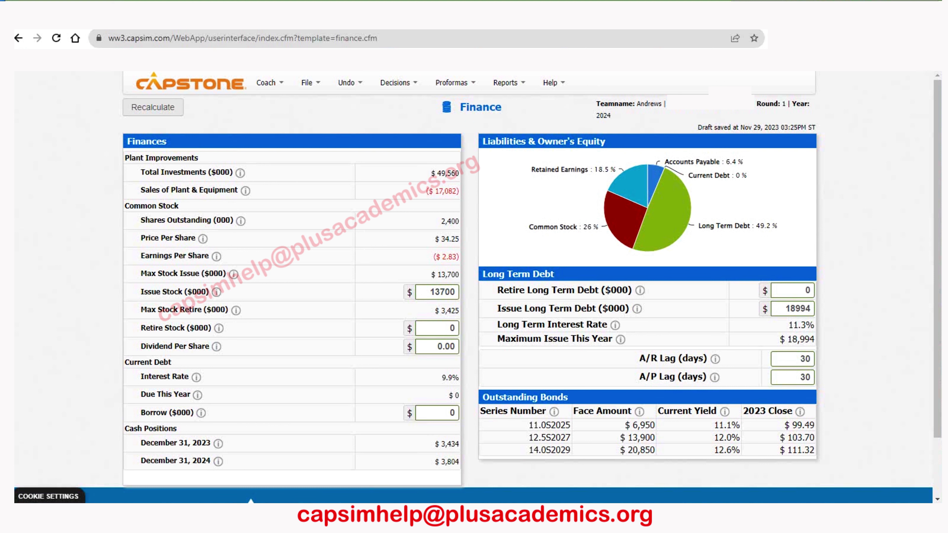
# - Set the current debt Borrow amount to 7000 and recalculate the finance decisions
pyautogui.click(449, 413)
pyautogui.write('700')
pyautogui.press('Tab')
pyautogui.click(152, 107)
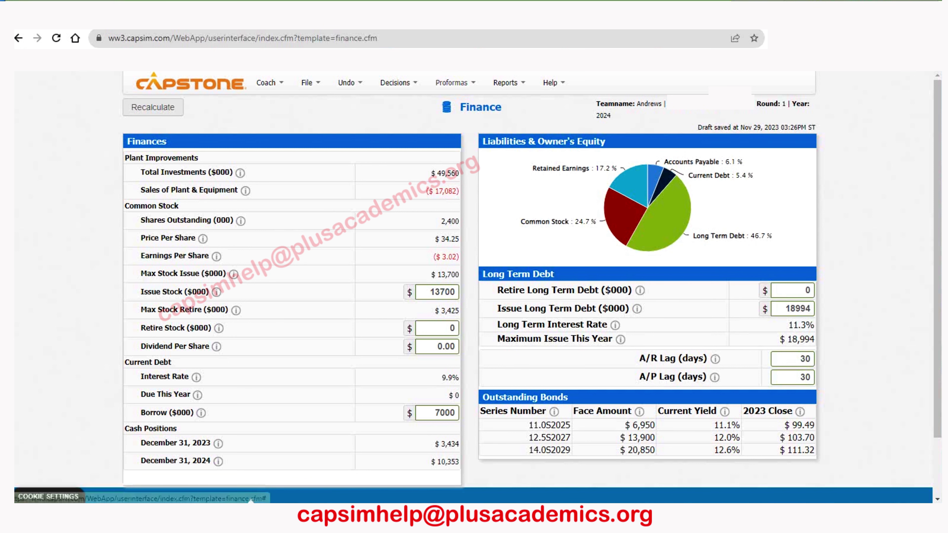
# - Review the updated Round 1 category scores and total score in the proforma Balanced Scorecard
pyautogui.click(451, 83)
pyautogui.click(470, 167)
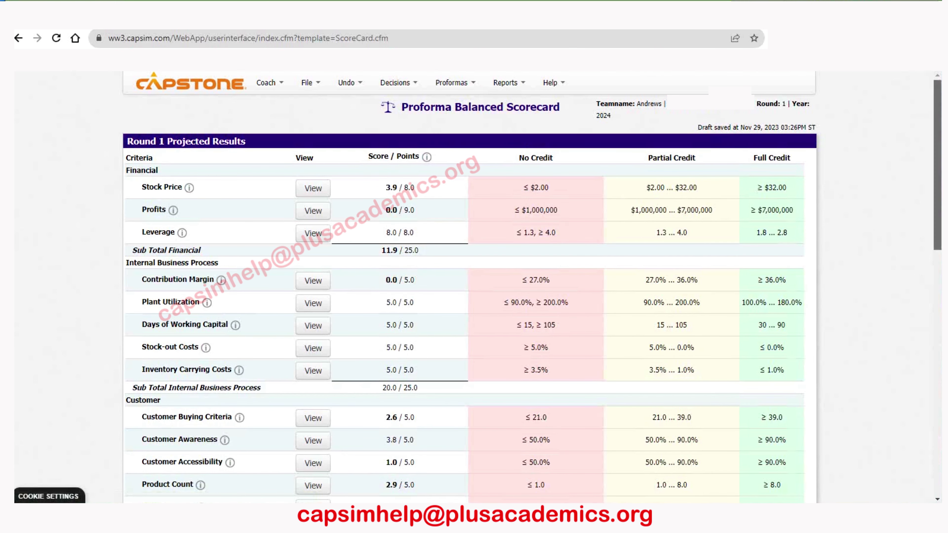
pyautogui.scroll(-3, 470, 288)
pyautogui.scroll(-2, 471, 288)
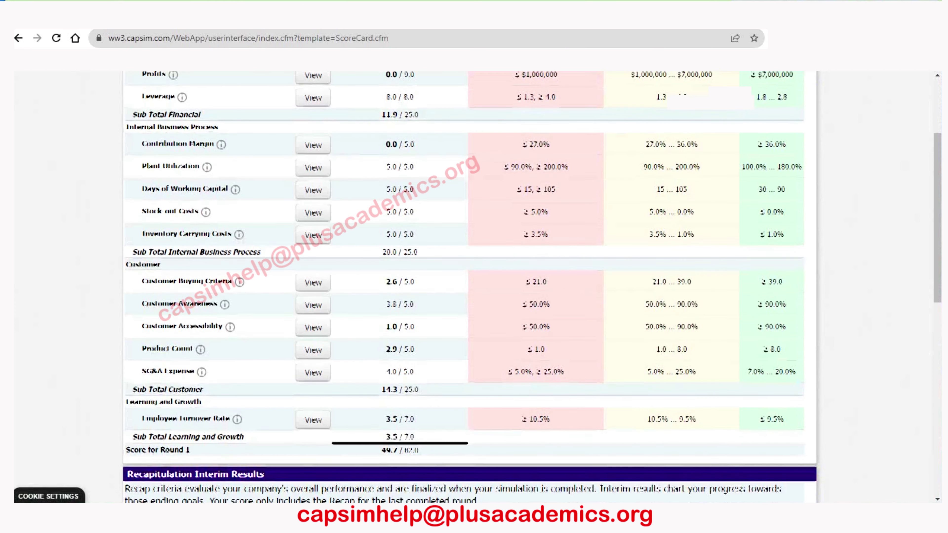
pyautogui.scroll(4, 470, 288)
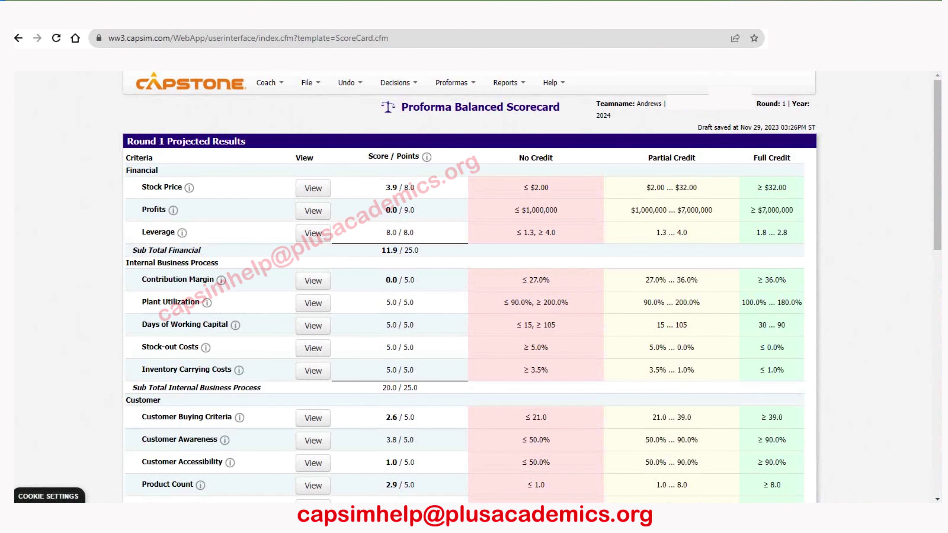